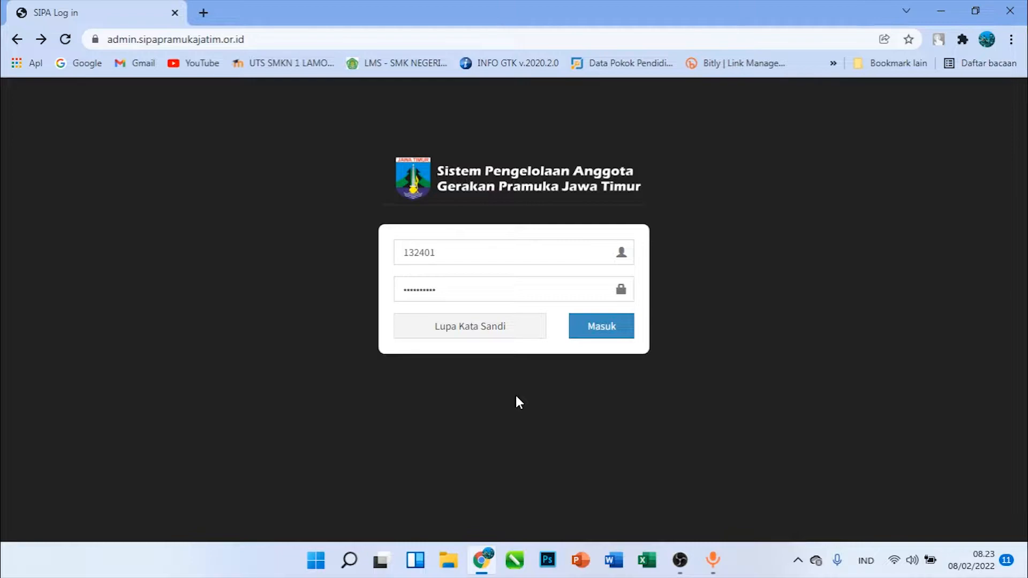
Check the prefilled username and password on the SIPA login form and sign in
double_click(453, 253)
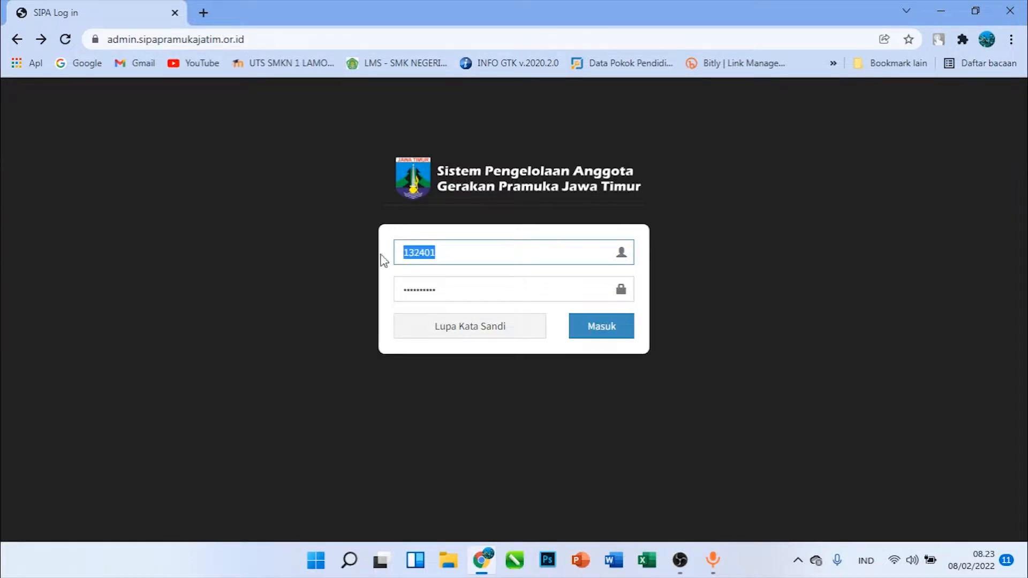
left_click(472, 253)
left_click(475, 285)
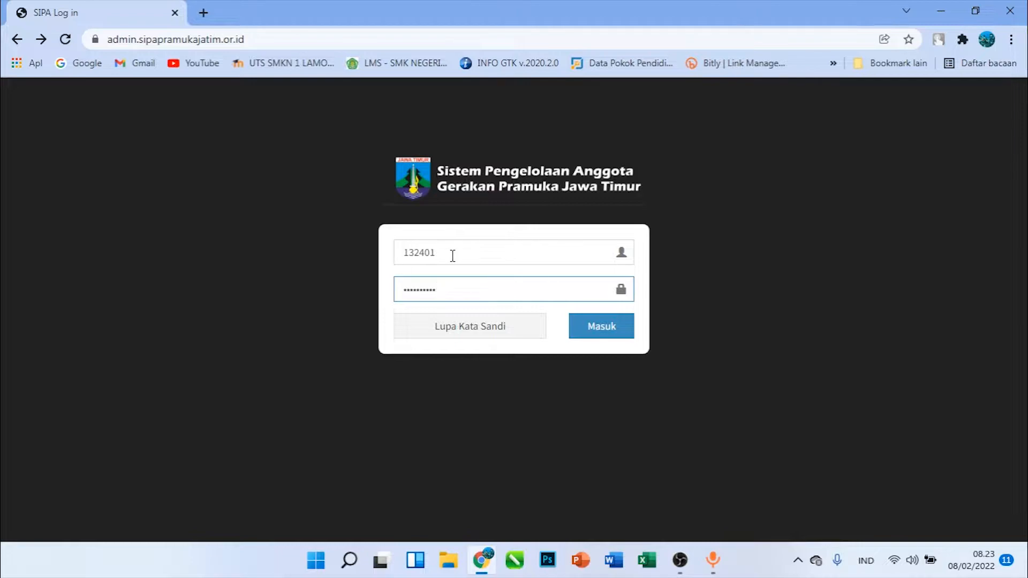
left_click_drag(455, 254, 396, 250)
left_click(505, 253)
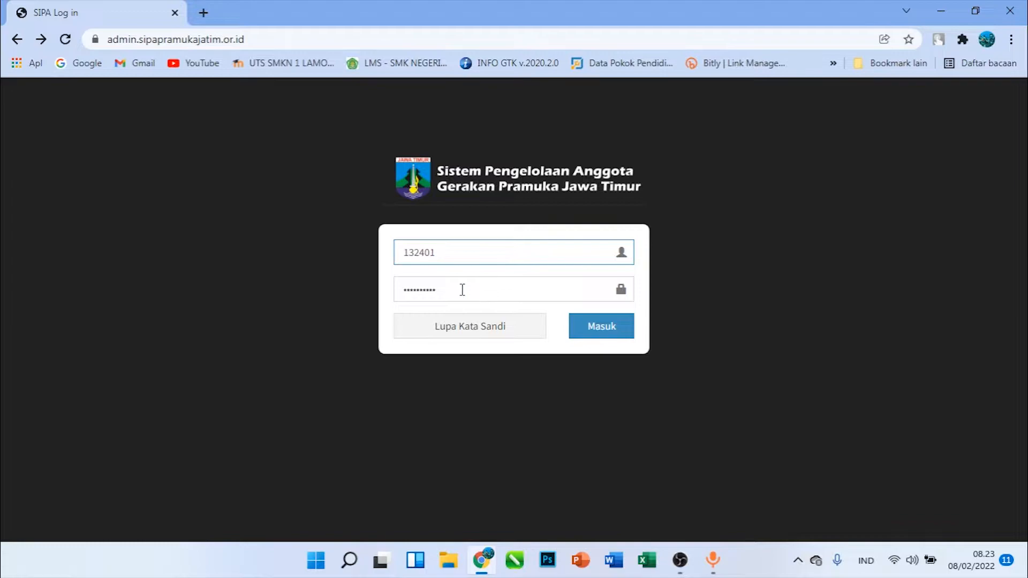
left_click(591, 331)
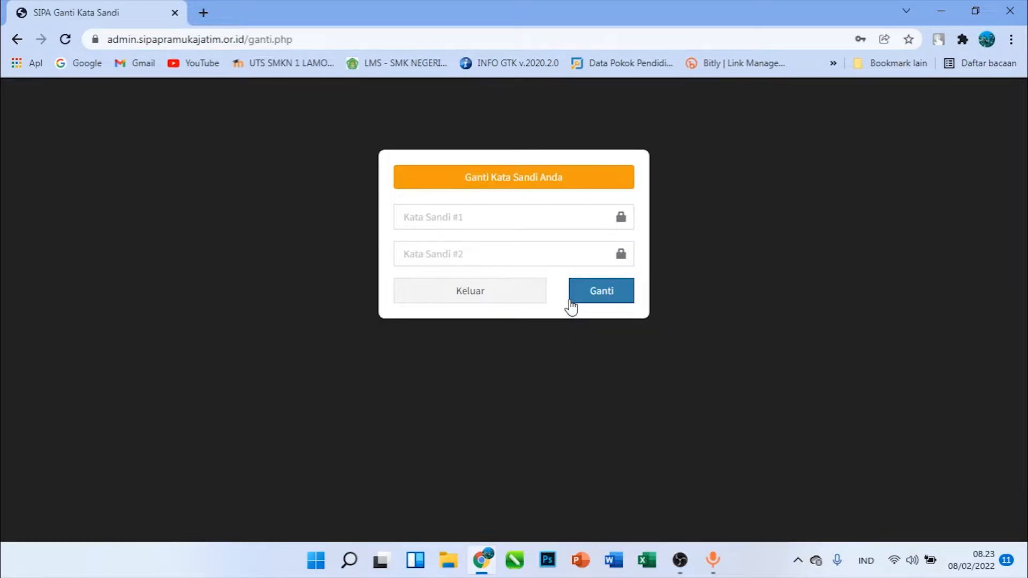
Enter the new account password in both password fields, submit the change and update the password saved in the browser
left_click(479, 216)
type("••••••••••••")
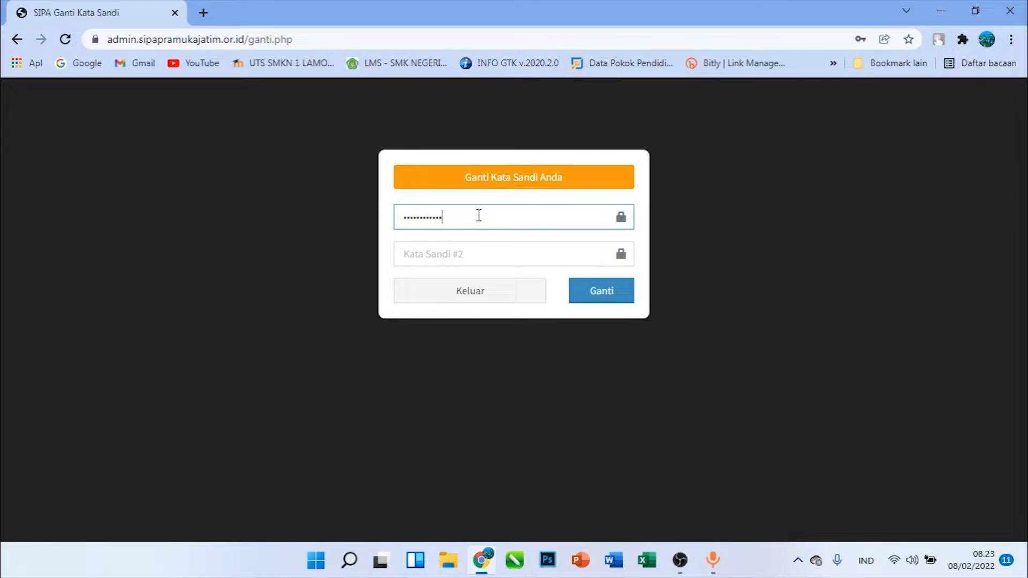
key("Tab")
type("•••••")
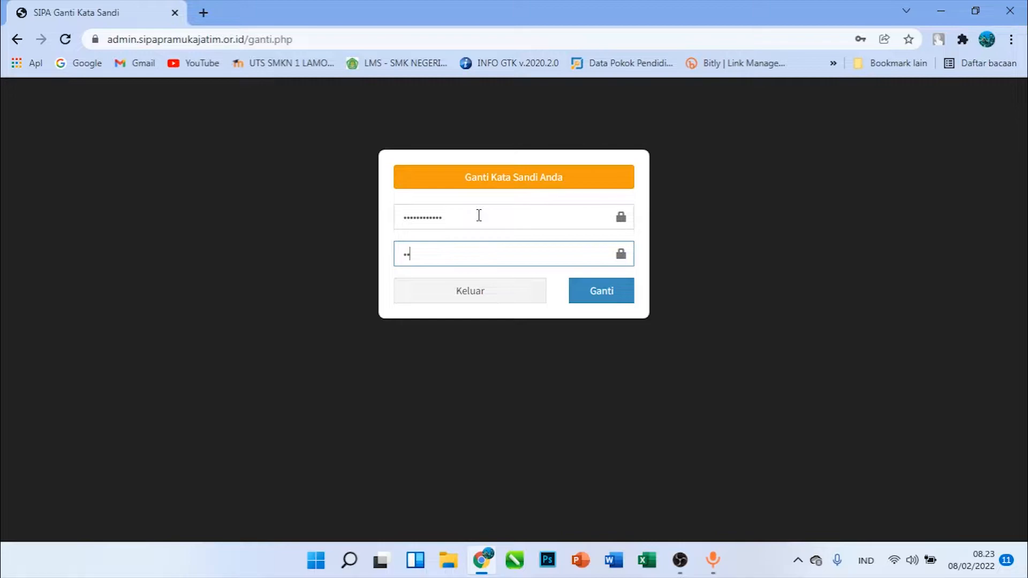
type("•••••••")
left_click(589, 290)
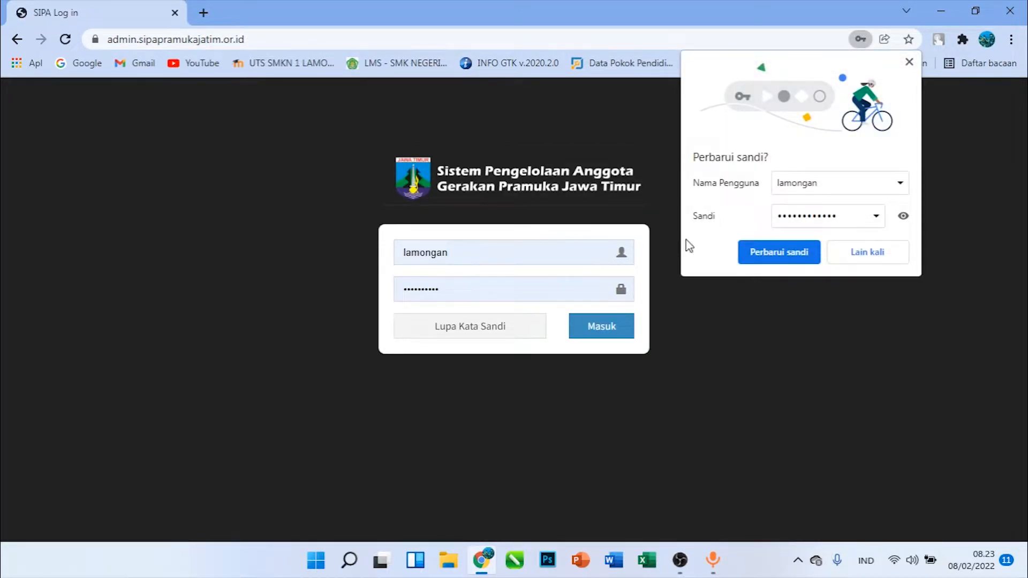
left_click(784, 253)
Try signing in with the autofilled username, replace it with the Kwarran account number and sign in again
left_click(627, 331)
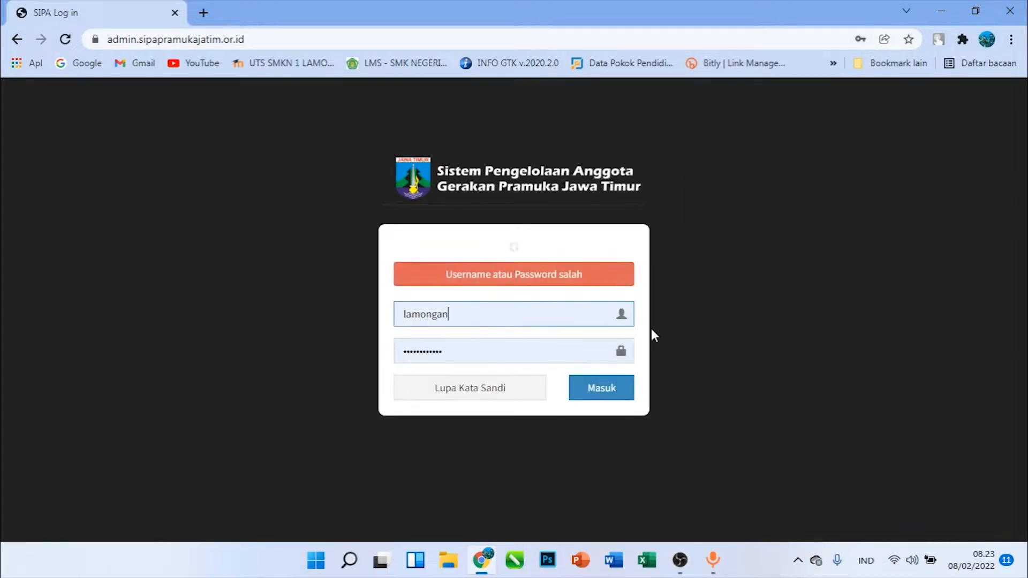
double_click(474, 292)
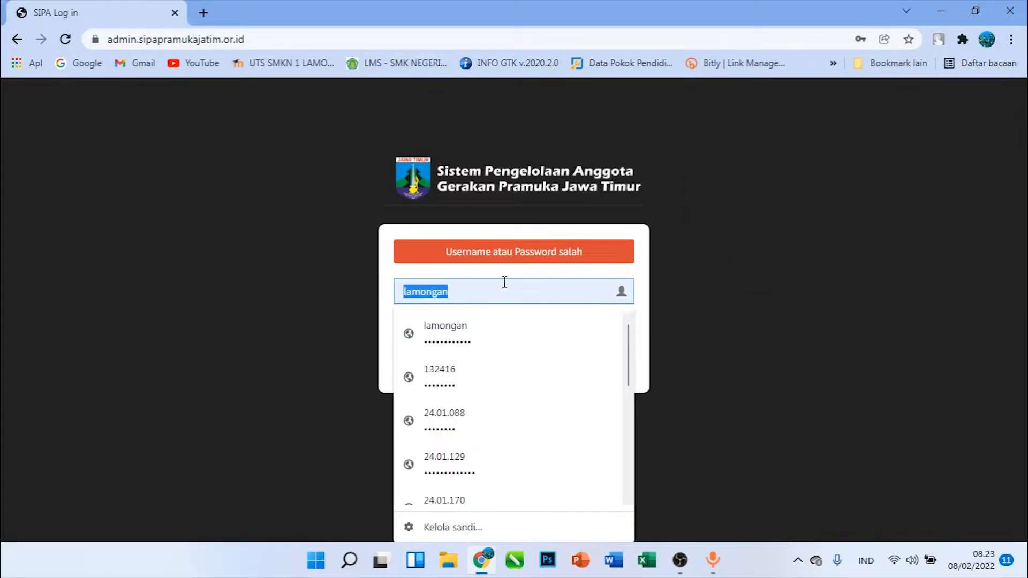
type("13")
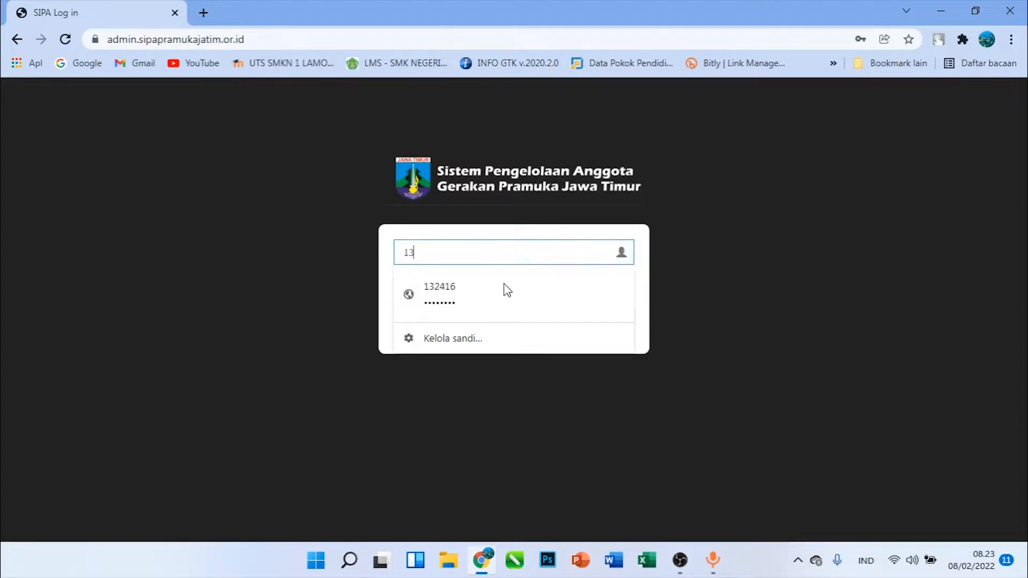
type("2401")
left_click(505, 284)
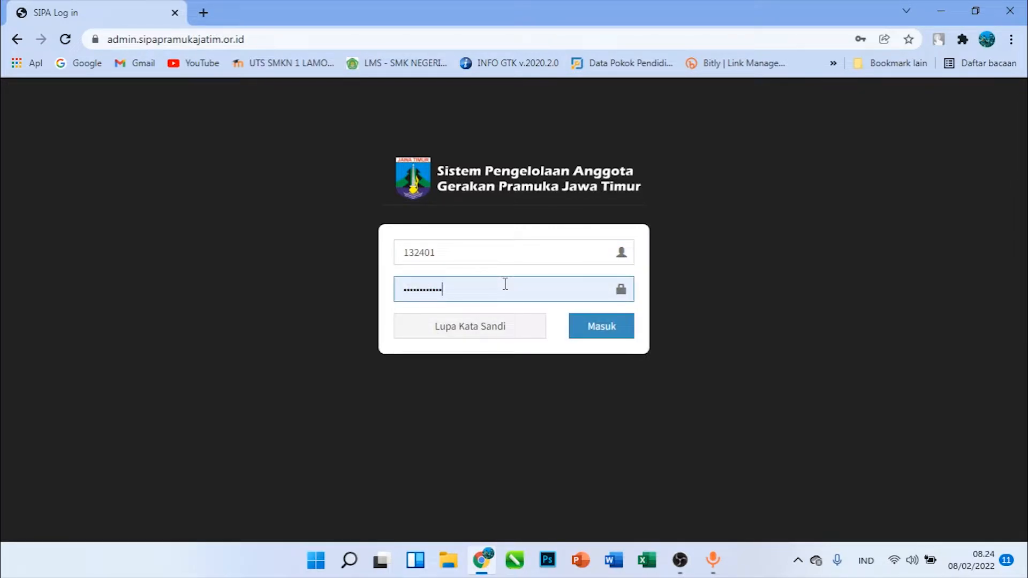
left_click(597, 329)
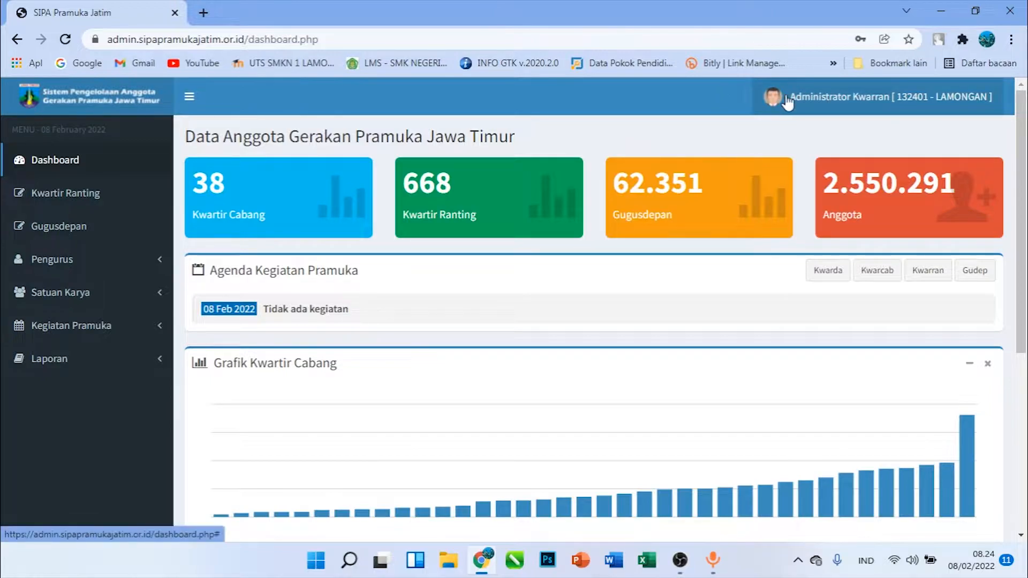
Edit the Lamongan record in the Kwartir Ranting data, set its last Musran year to 2020 and save it
left_click(104, 191)
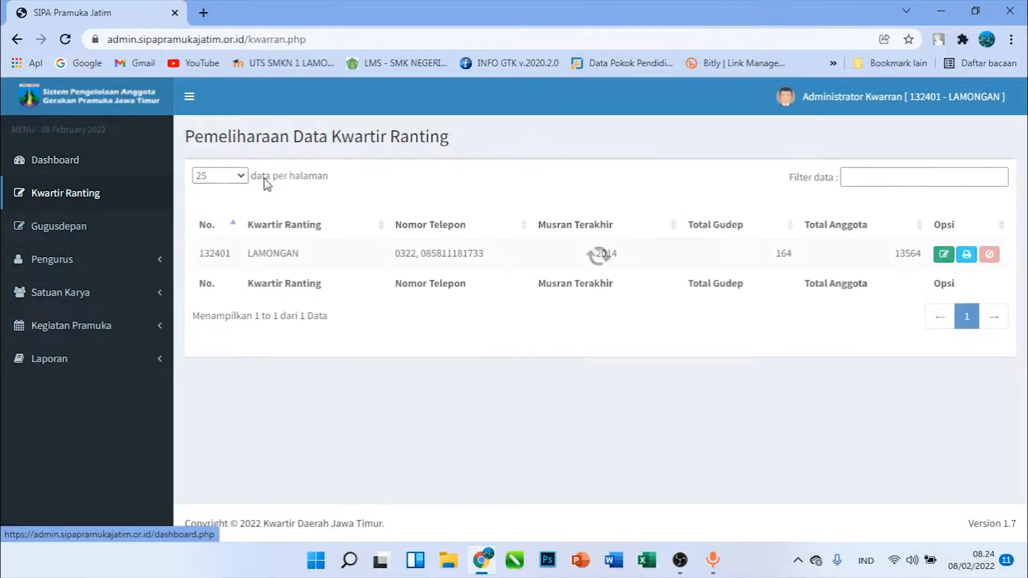
left_click(943, 254)
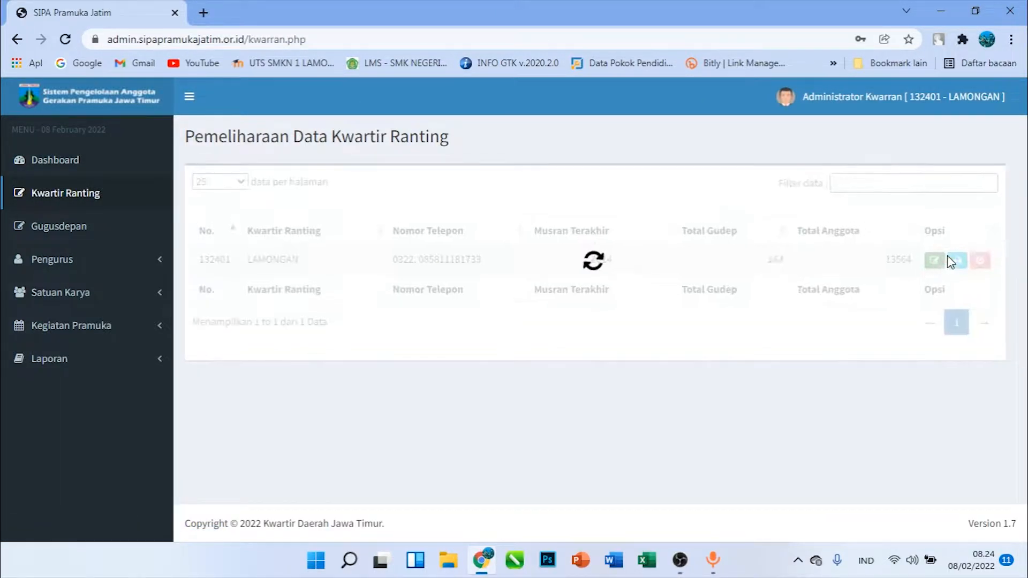
scroll(321, 341, "down", 1)
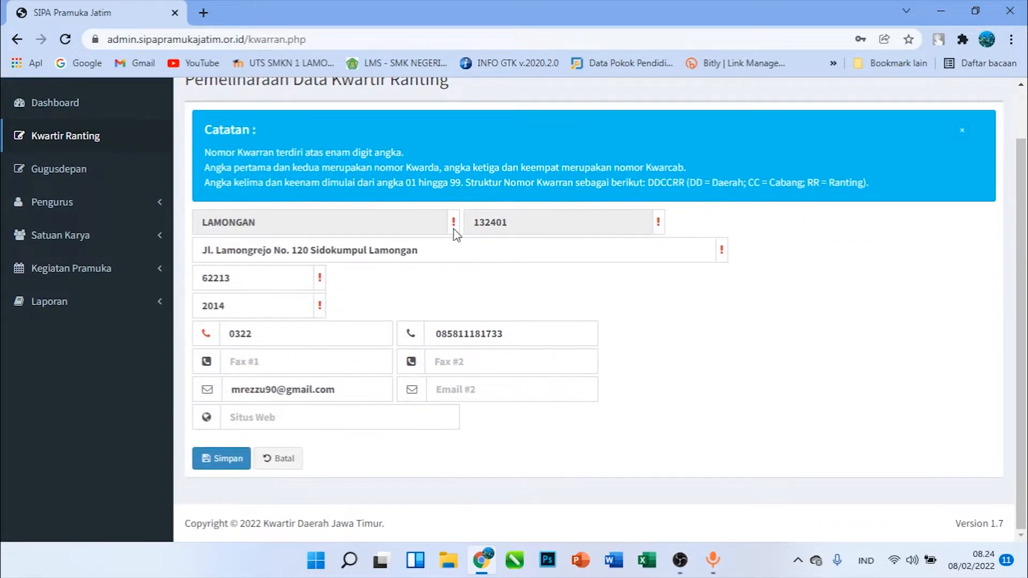
left_click_drag(250, 309, 184, 310)
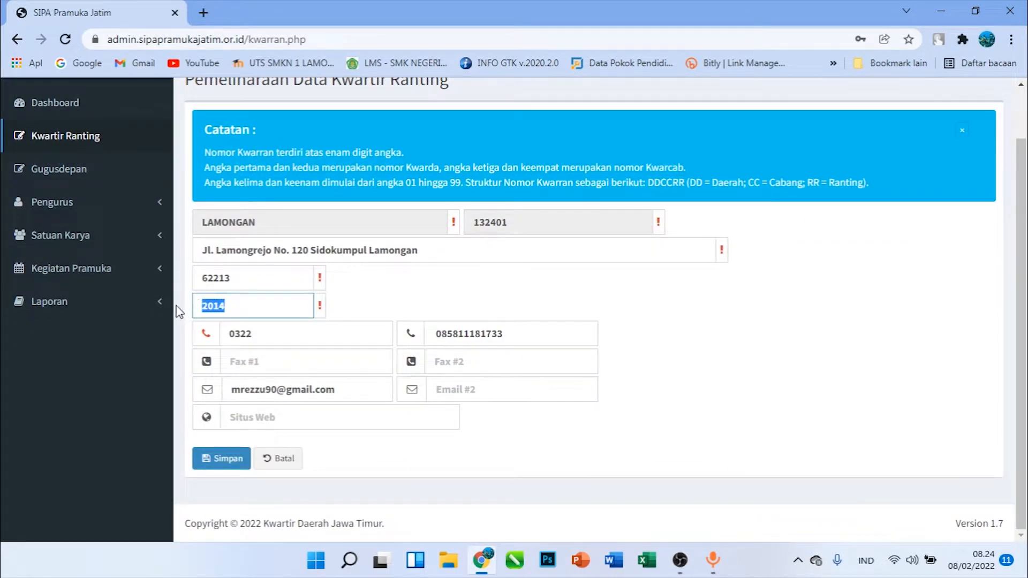
key("BackSpace")
type("2020")
left_click(219, 461)
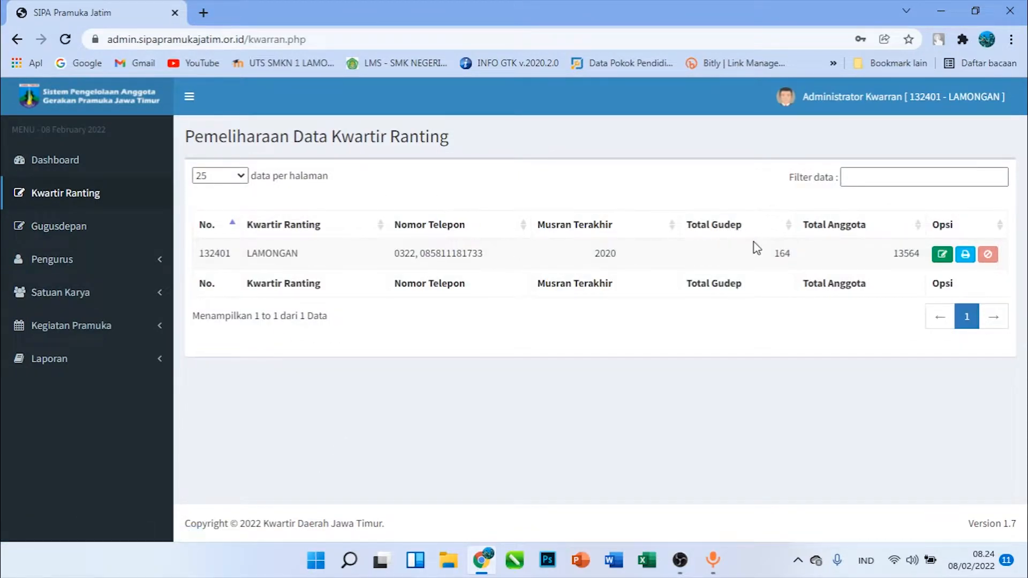
Download the printable list of the Kwarran's Gugusdepan as a PDF and open the file
left_click(85, 230)
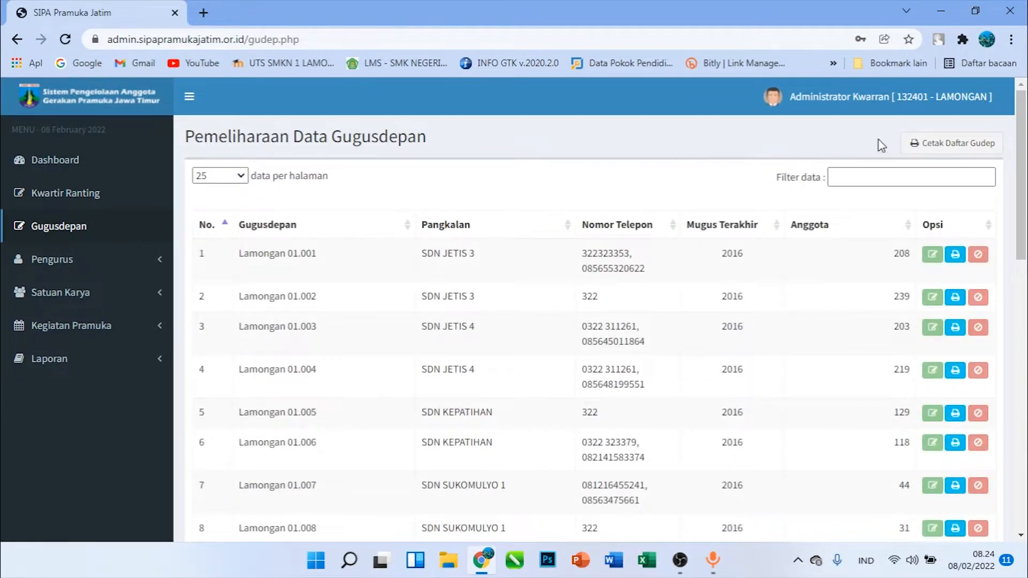
left_click(964, 145)
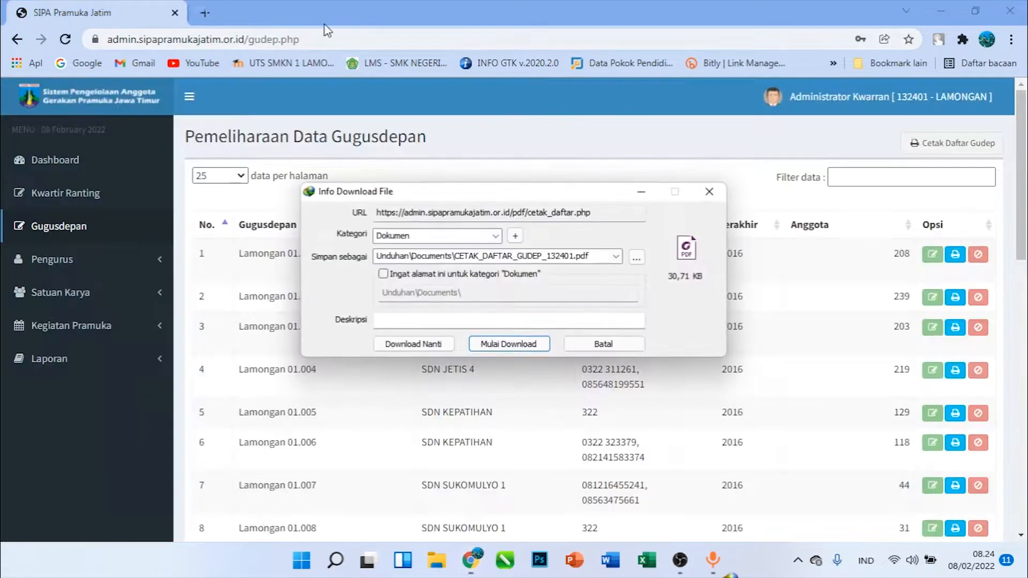
left_click(506, 345)
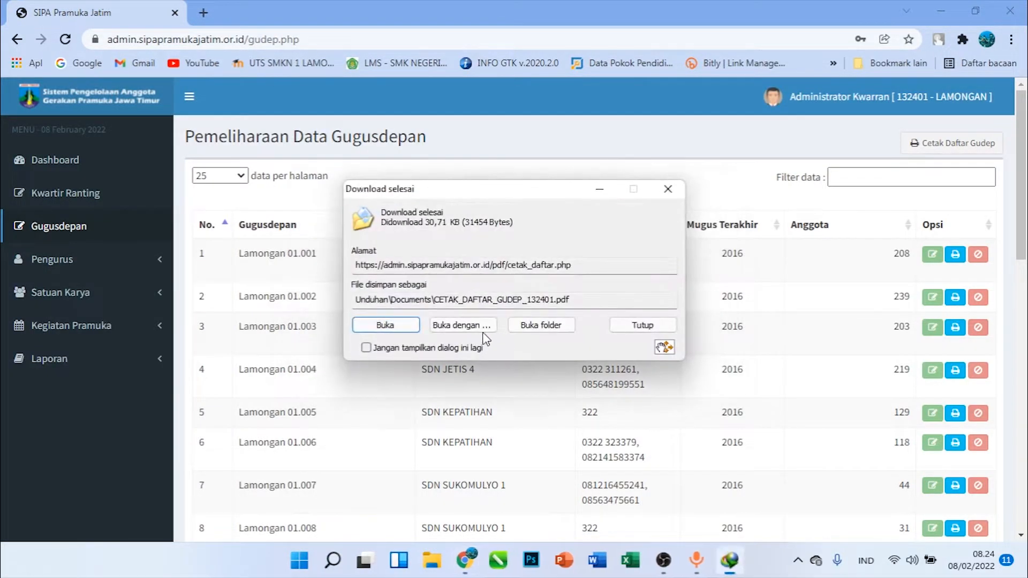
left_click(406, 323)
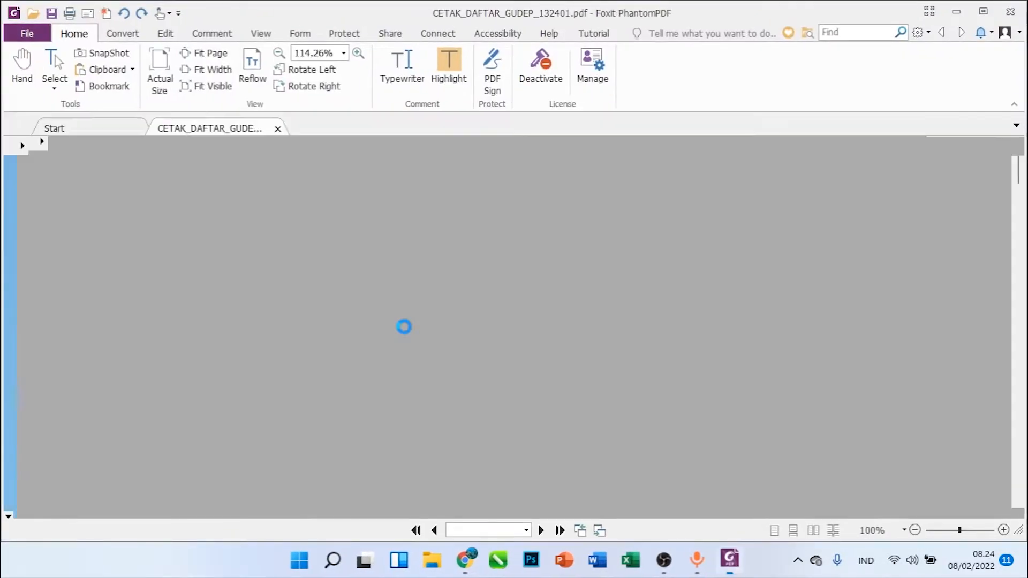
Examine the Gugusdepan list PDF through to its last page and close the PDF viewer
scroll(401, 329, "down", 2)
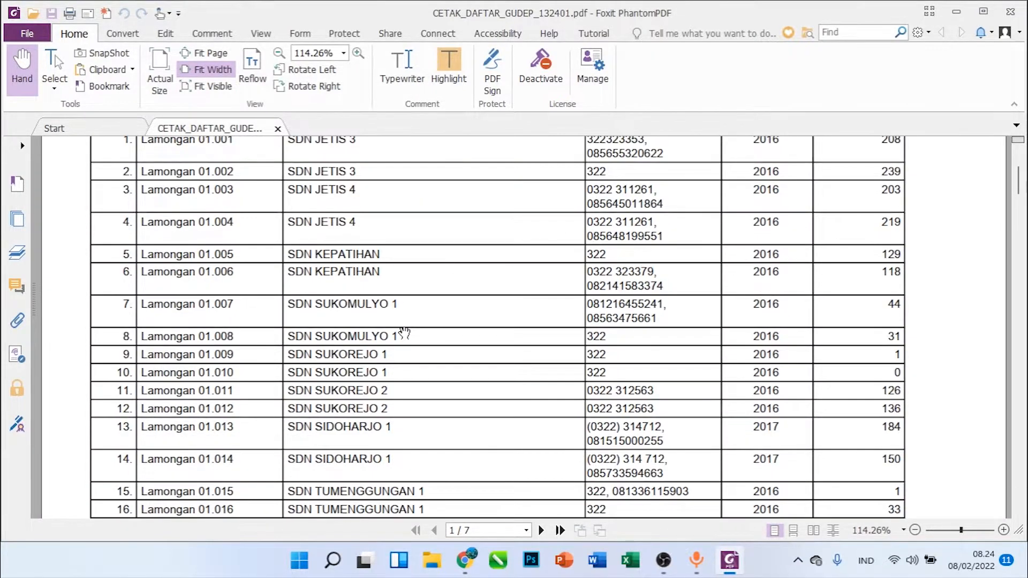
scroll(396, 319, "up", 2)
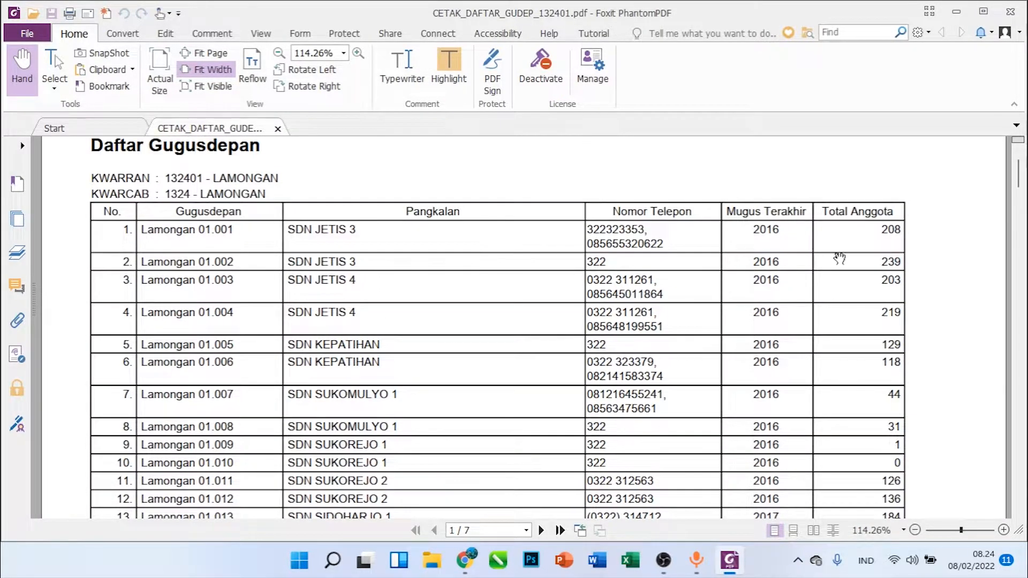
scroll(840, 262, "down", 4)
scroll(841, 264, "down", 20)
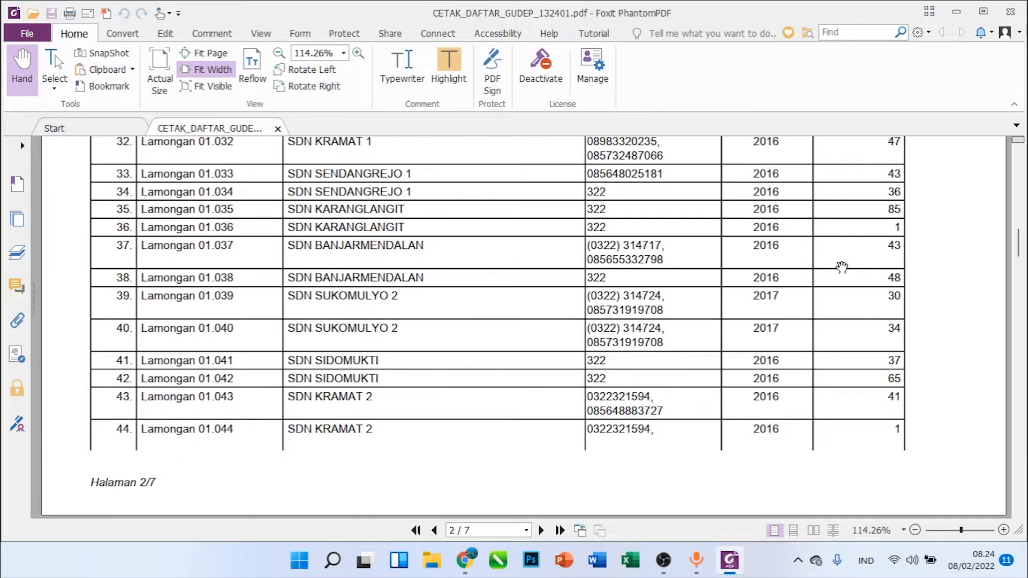
scroll(208, 285, "up", 20)
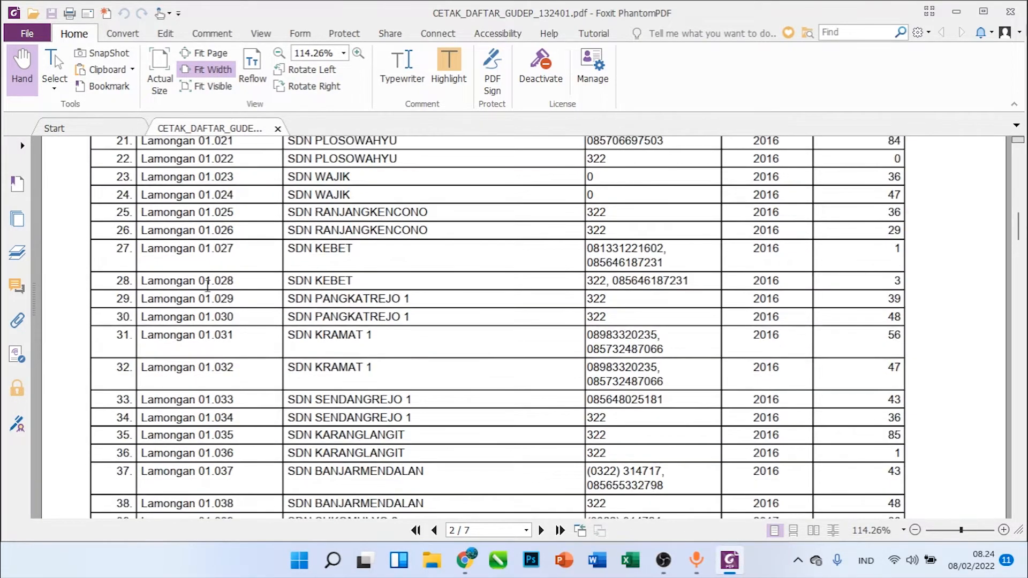
scroll(208, 285, "down", 20)
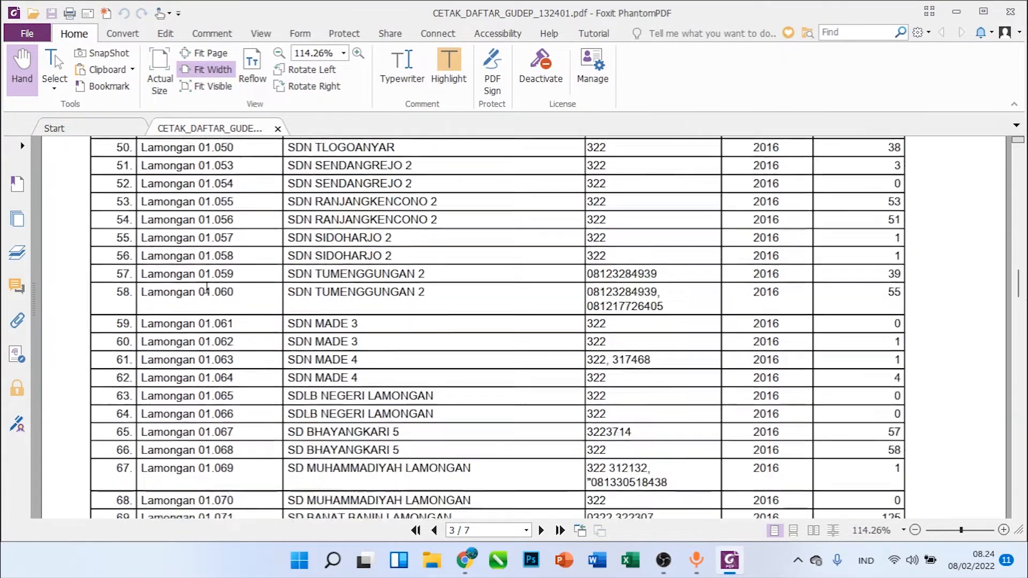
scroll(207, 287, "down", 20)
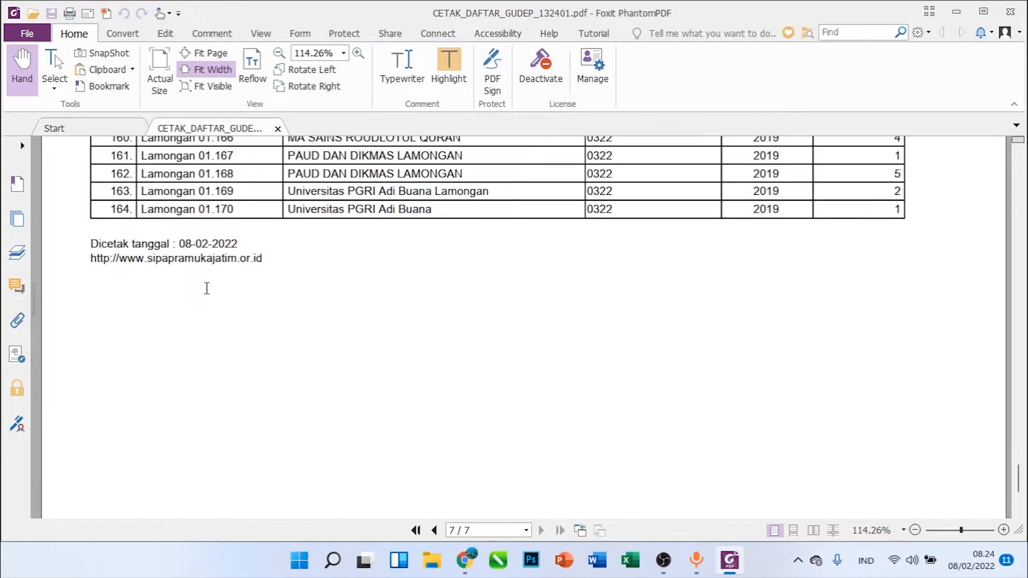
scroll(207, 287, "up", 3)
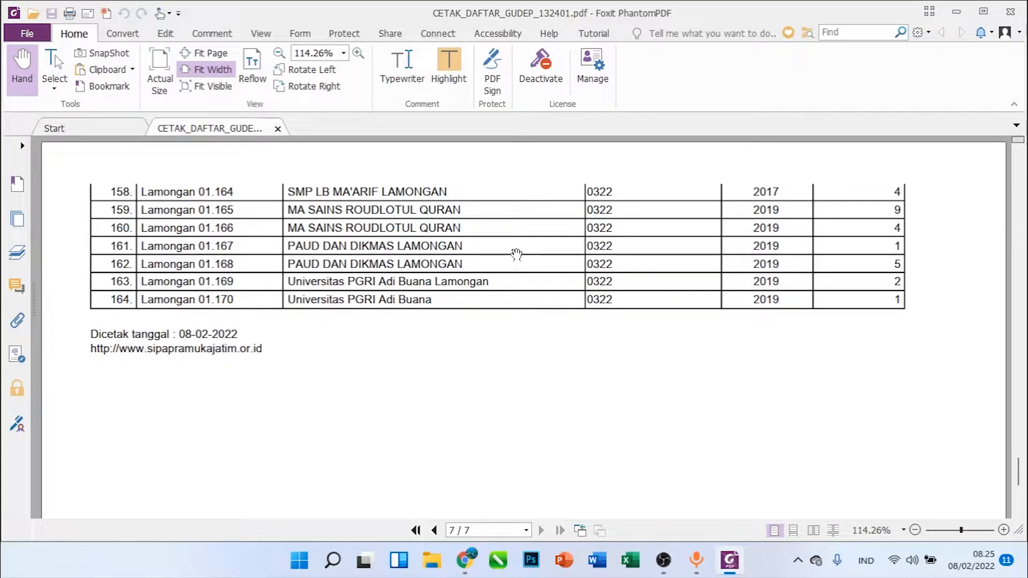
left_click(1010, 21)
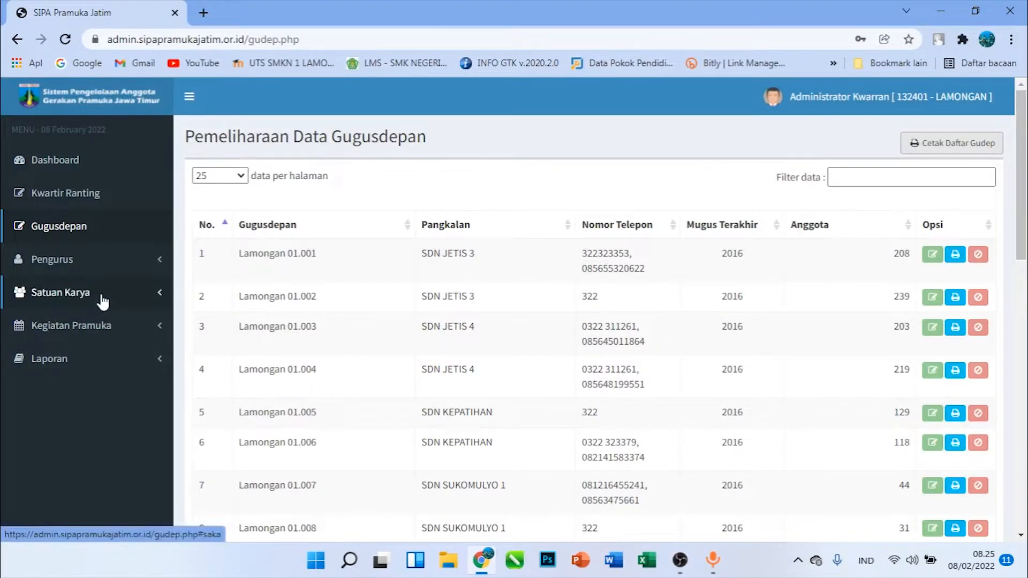
Go to the Kwartir Ranting Pengurus data and start adding a Pengurus who already has an NTA
scroll(752, 266, "down", 2)
scroll(227, 250, "up", 2)
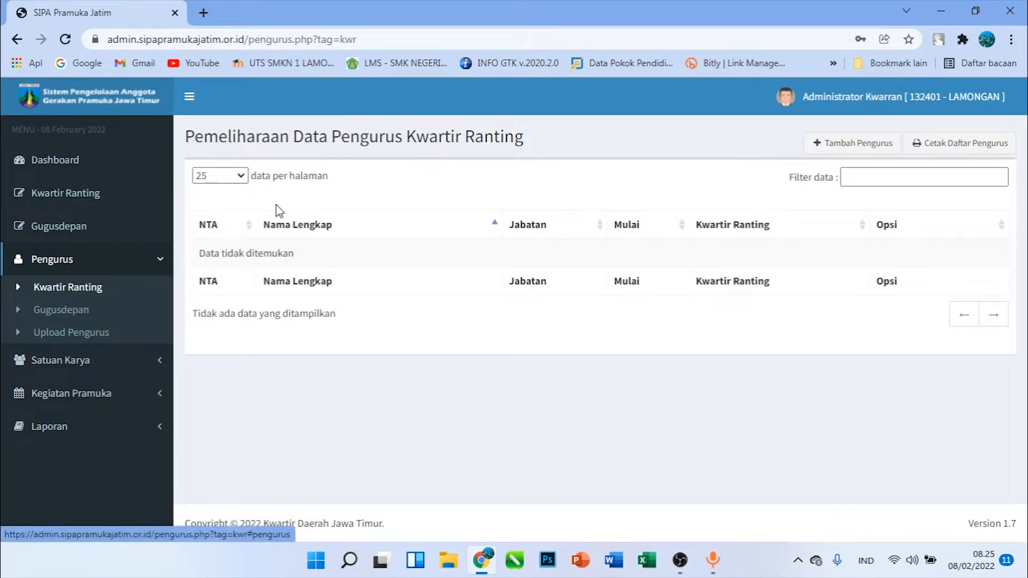
left_click(841, 154)
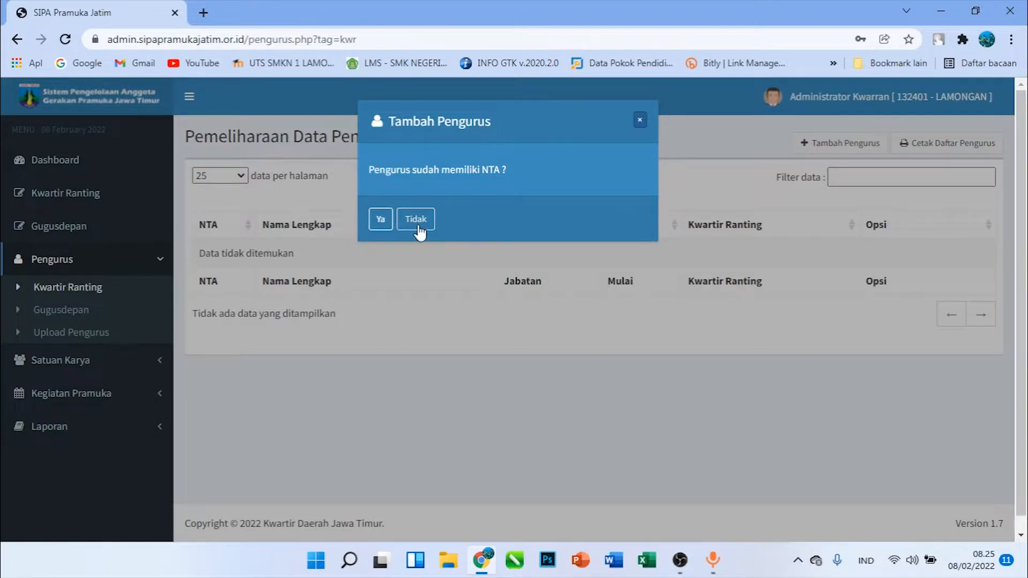
left_click(380, 221)
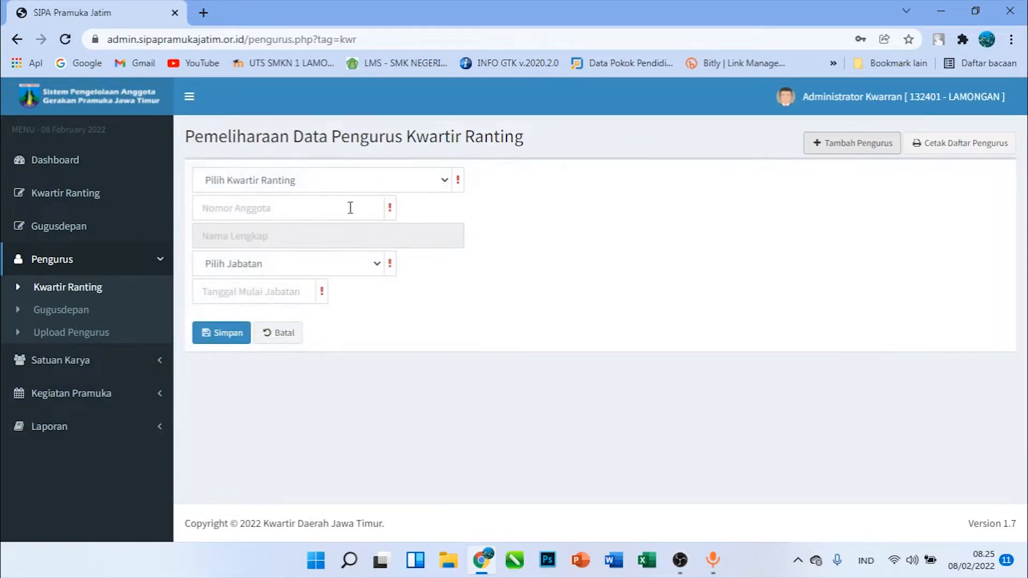
Choose Kwartir Ranting 132401 - LAMONGAN and the position Dewan Kerja in the NTA-holder form, look at the remaining fields and cancel the entry
left_click(335, 186)
left_click(316, 211)
left_click(317, 211)
left_click(289, 265)
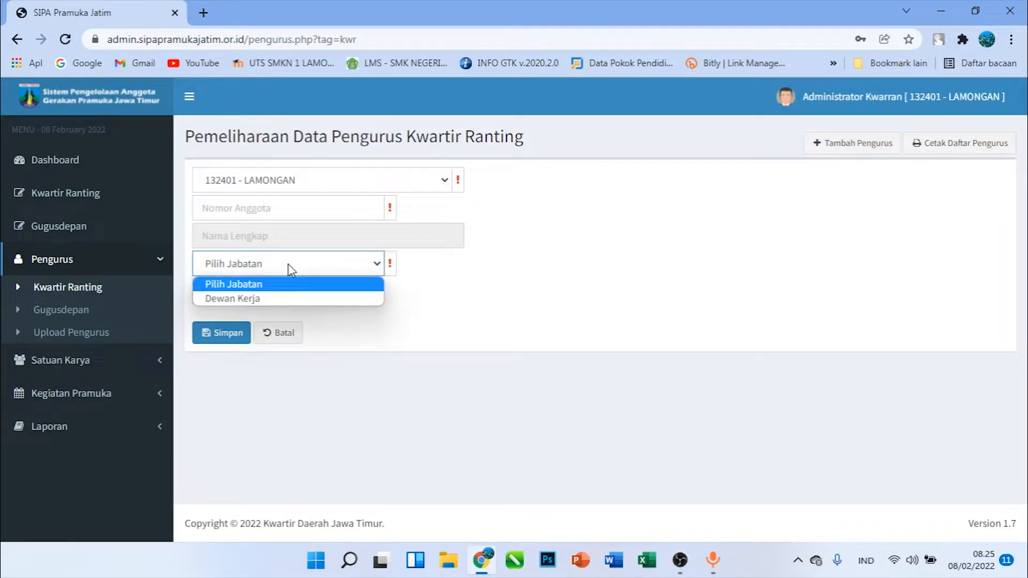
left_click(274, 298)
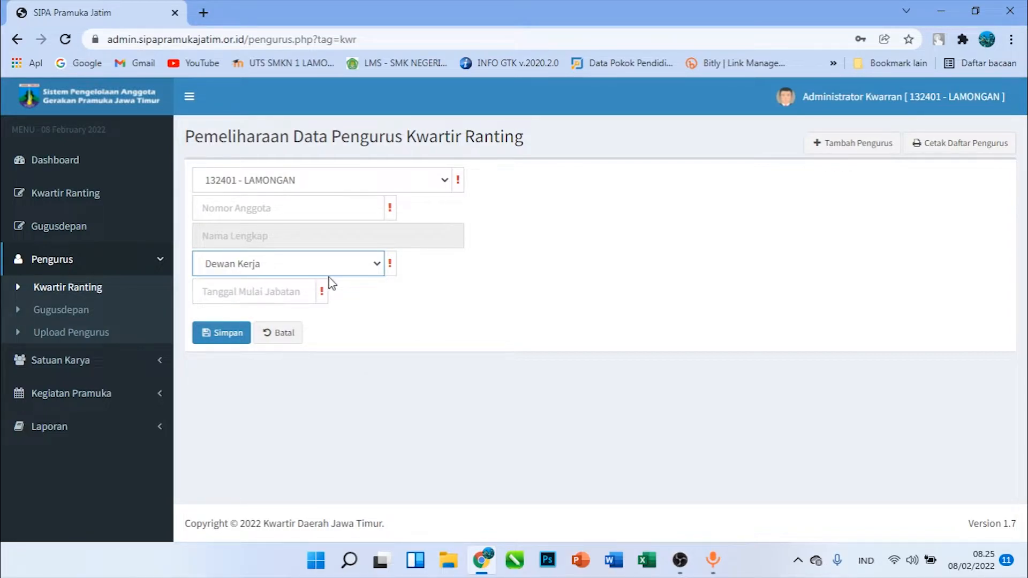
left_click(242, 207)
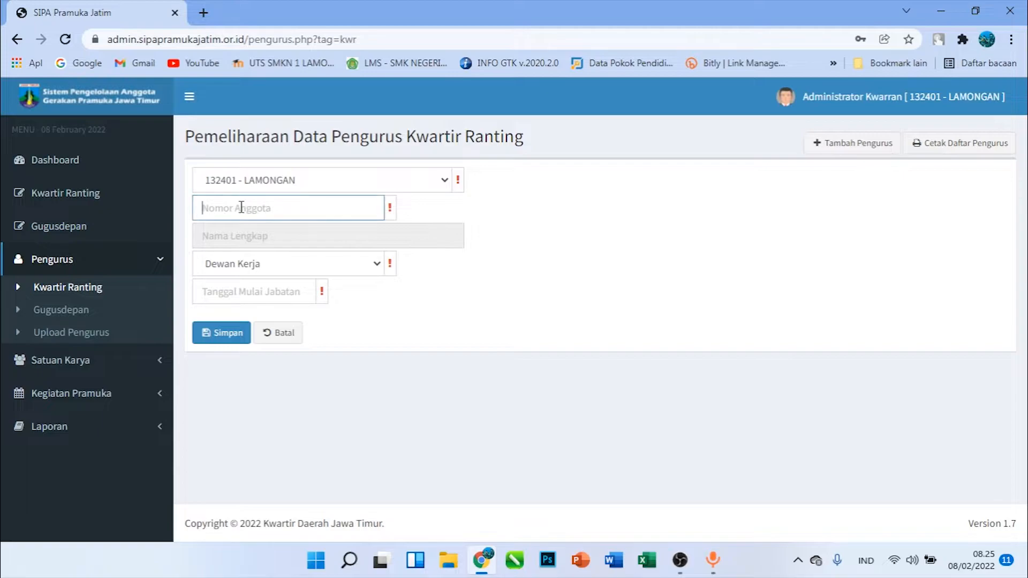
left_click(256, 289)
left_click(418, 294)
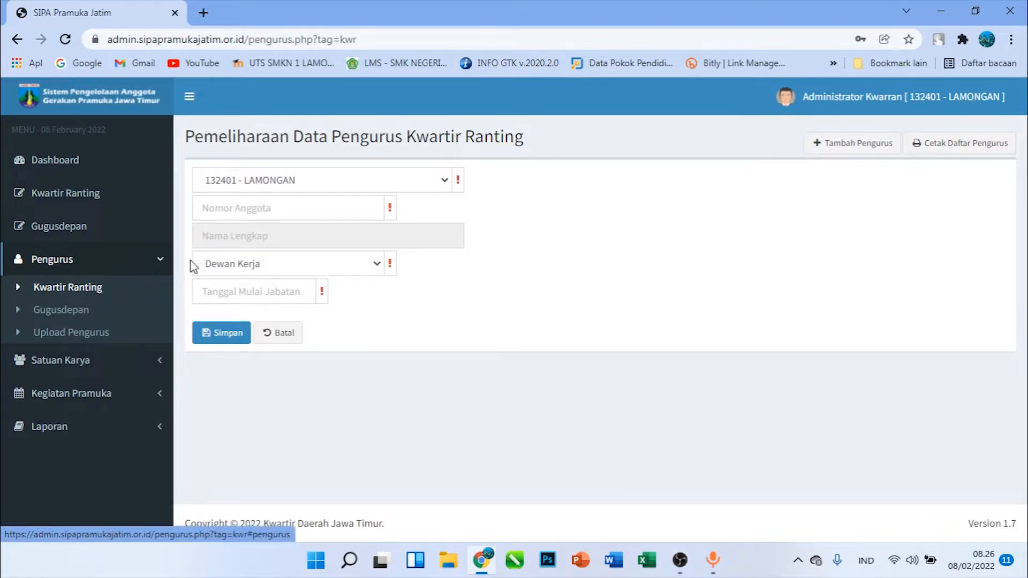
left_click(276, 341)
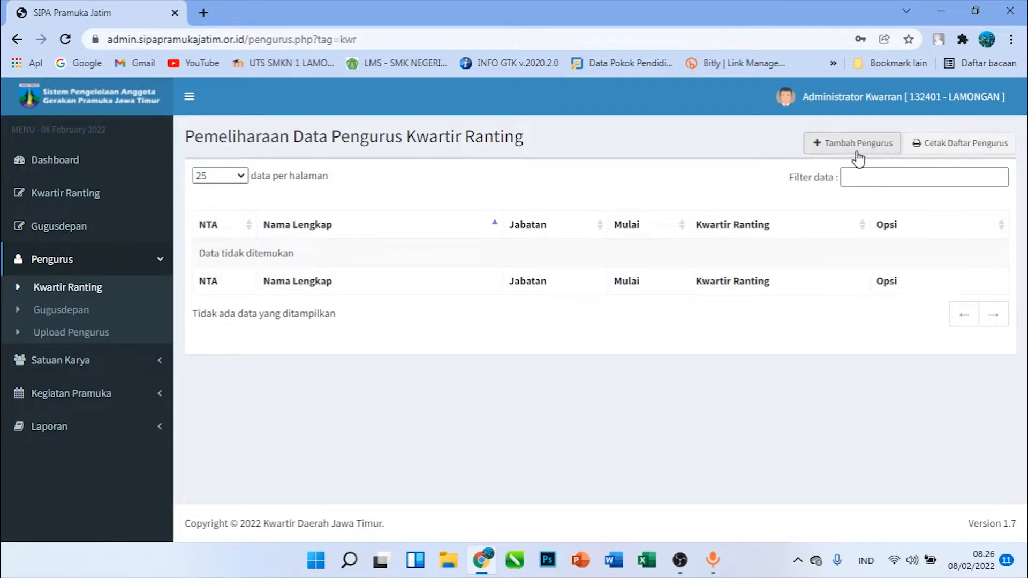
Start adding a Kwartir Ranting Pengurus who has no NTA and choose 132401 - LAMONGAN as the Kwartir Ranting
left_click(857, 143)
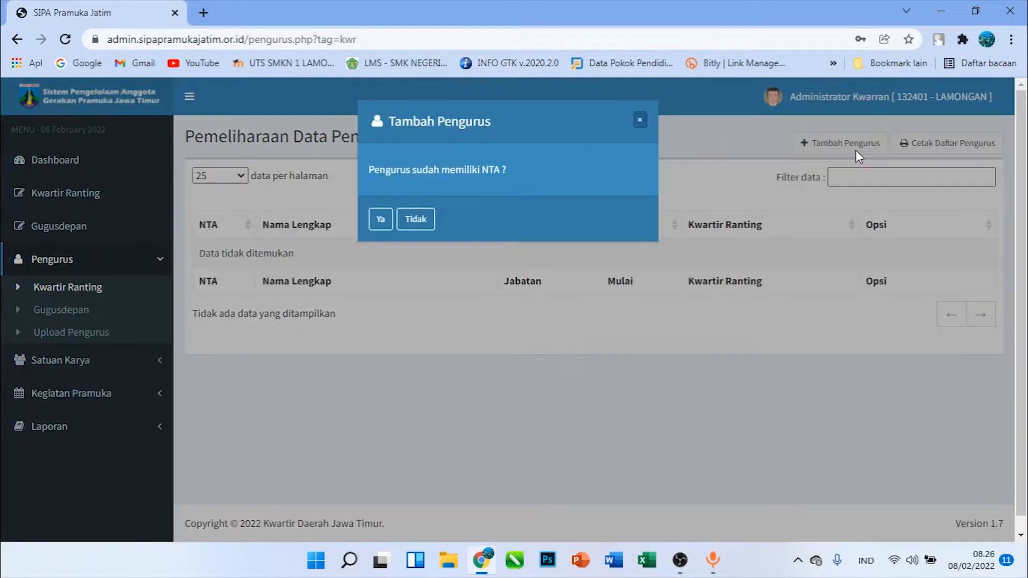
left_click(415, 221)
left_click(338, 183)
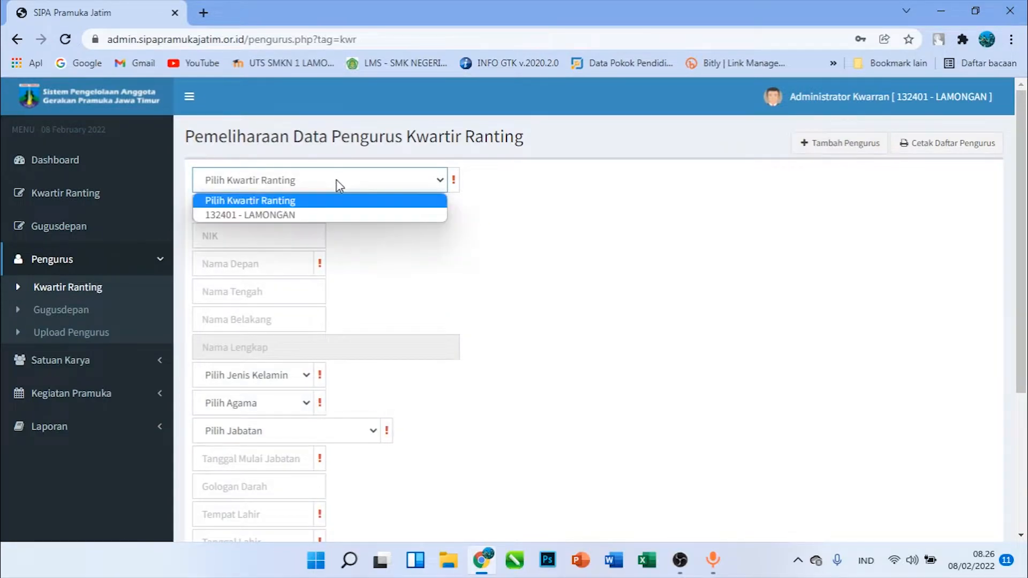
left_click(317, 216)
left_click(269, 380)
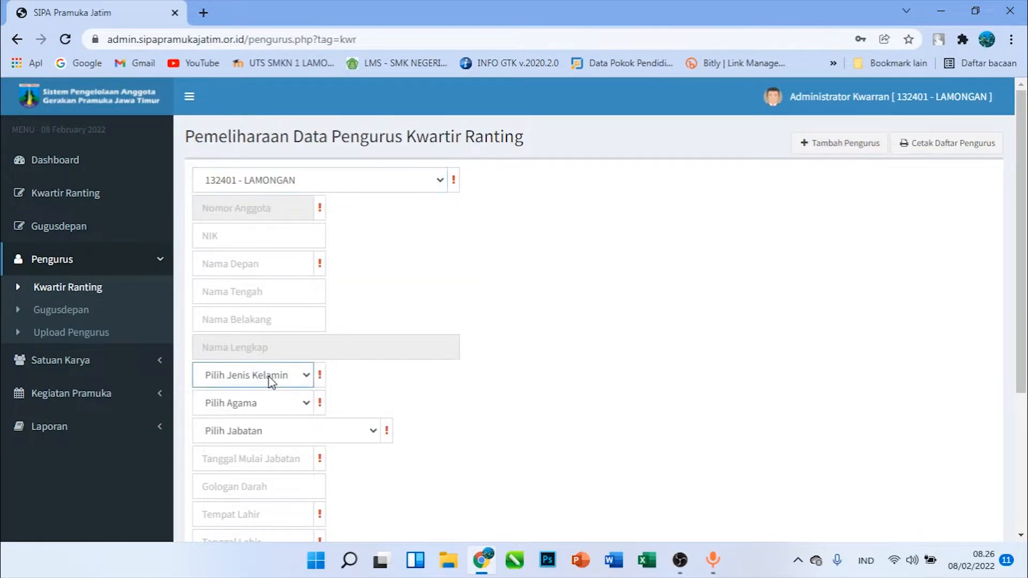
Examine the fields and the available Jabatan options of the form for a Pengurus without an NTA, and leave the form
scroll(271, 332, "down", 4)
left_click(287, 232)
left_click(284, 233)
left_click(287, 229)
scroll(286, 230, "up", 4)
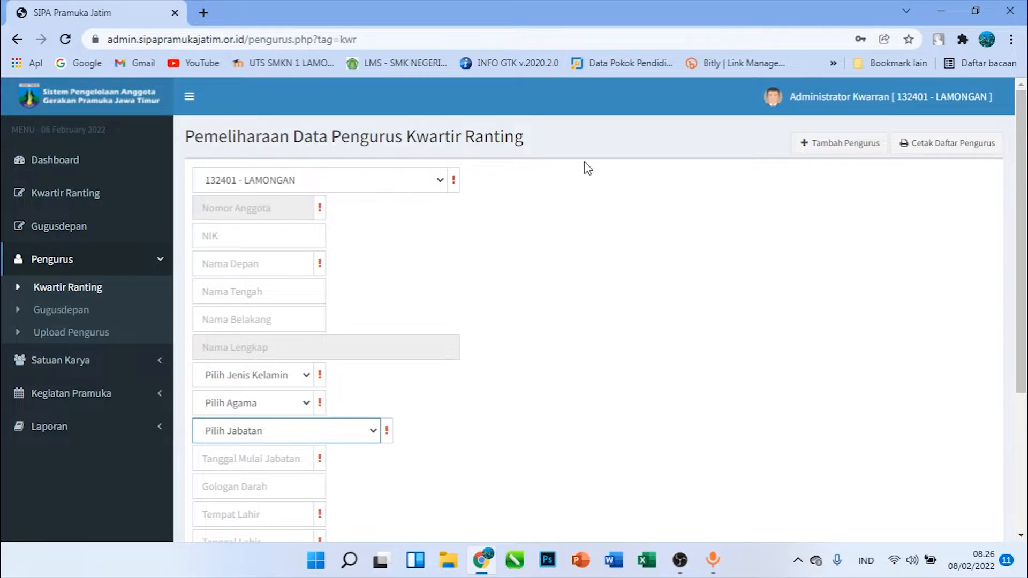
left_click(270, 434)
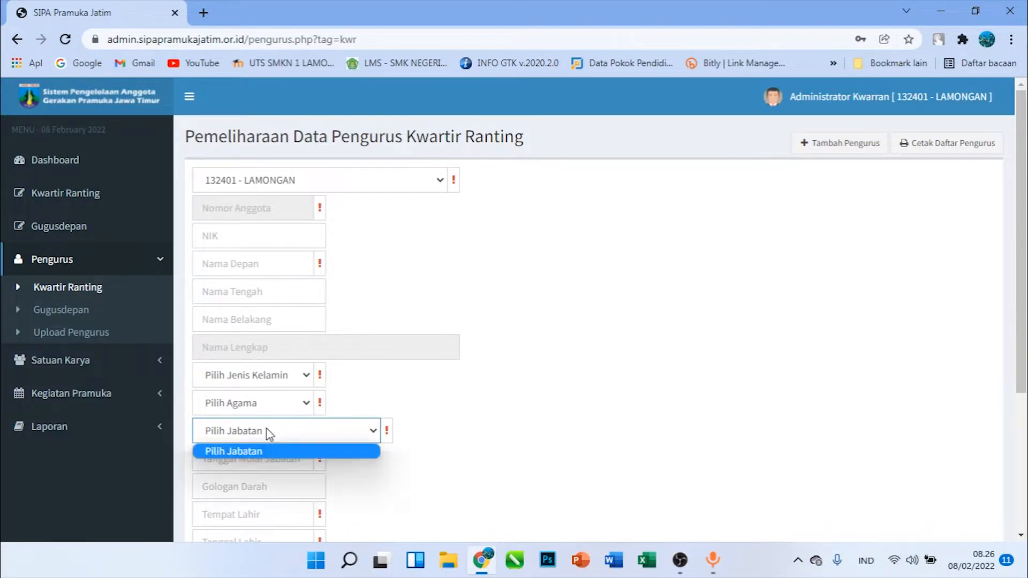
left_click(654, 252)
key("alt+Left")
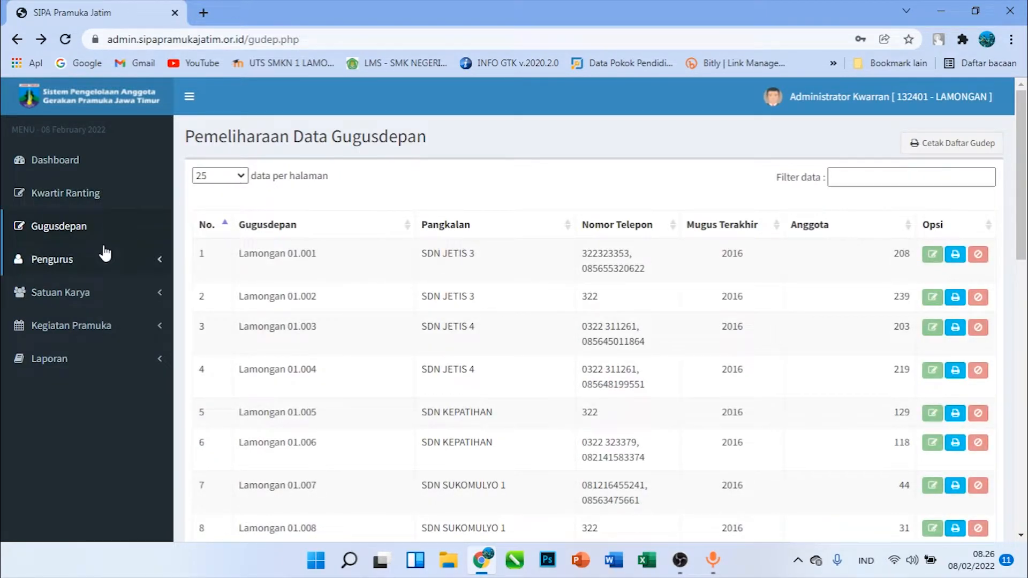
Go to the Gugusdepan Pengurus data and start adding a Pengurus who has no NTA
left_click(102, 260)
left_click(87, 313)
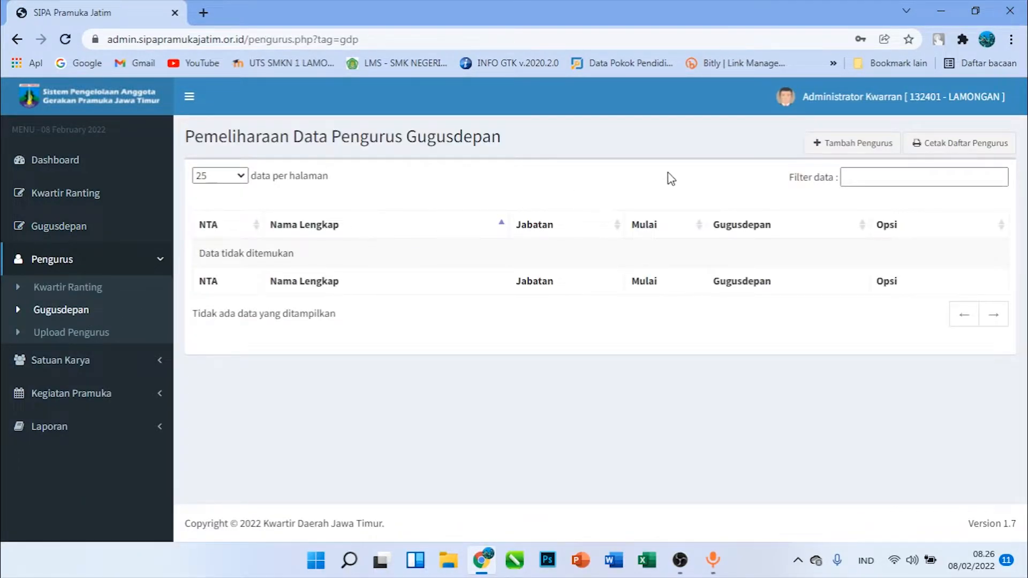
left_click(852, 143)
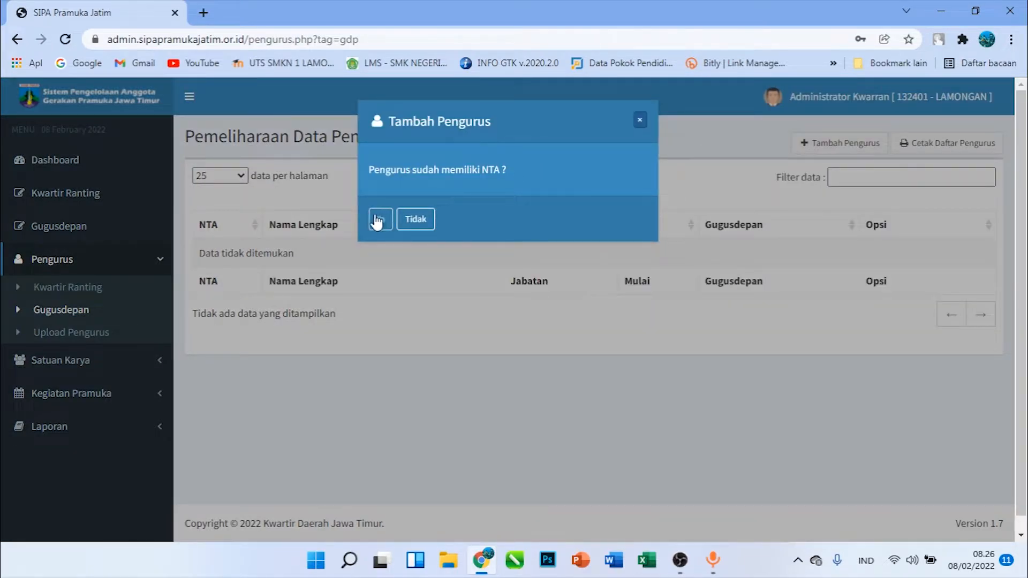
left_click(414, 222)
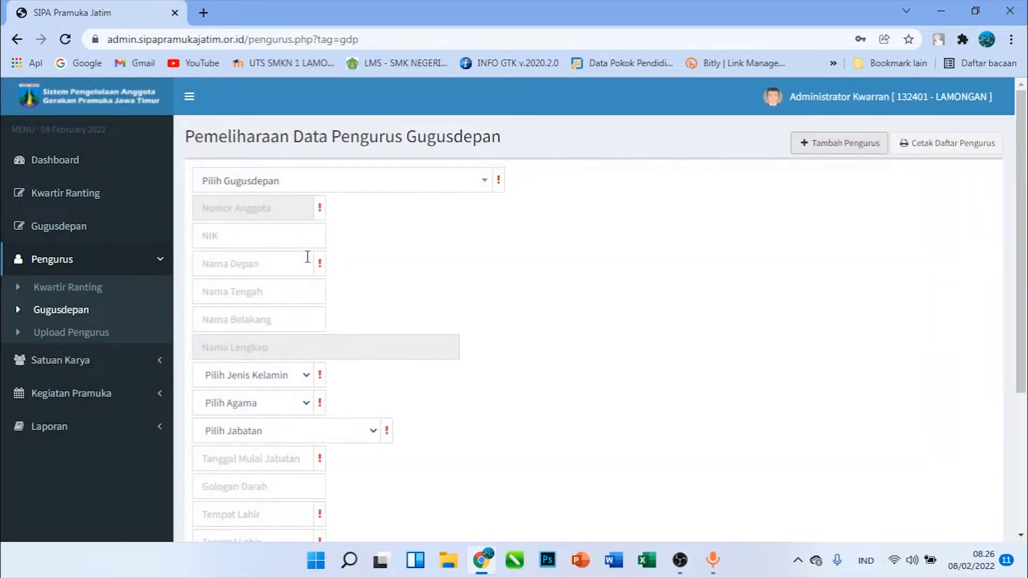
Set the Gugusdepan Pengurus's position to Majelis Pembimbing, gender to Putera and religion to Islam, and review the remaining fields
scroll(295, 301, "down", 3)
left_click(294, 292)
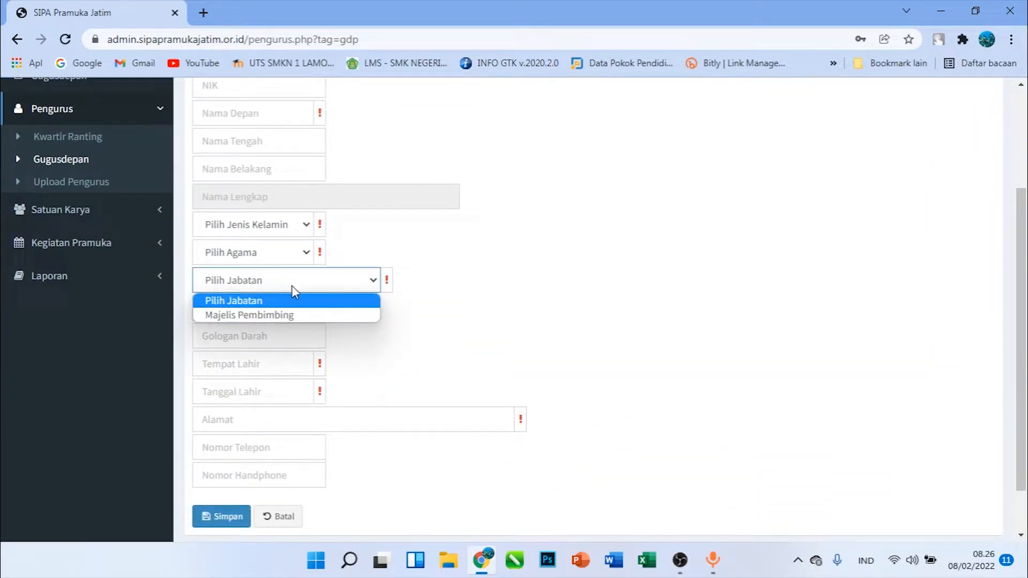
left_click(292, 317)
scroll(337, 283, "up", 3)
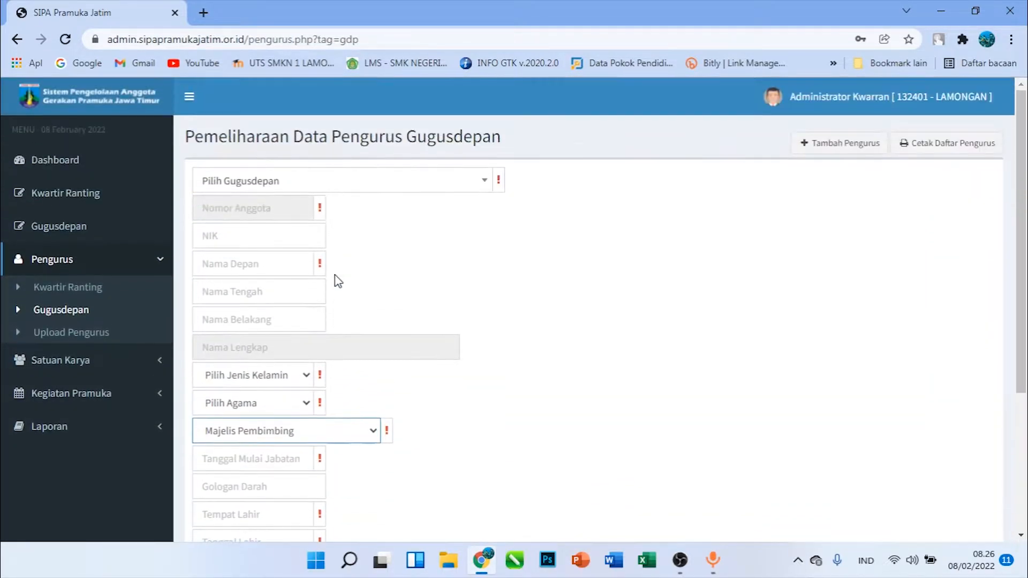
left_click(248, 376)
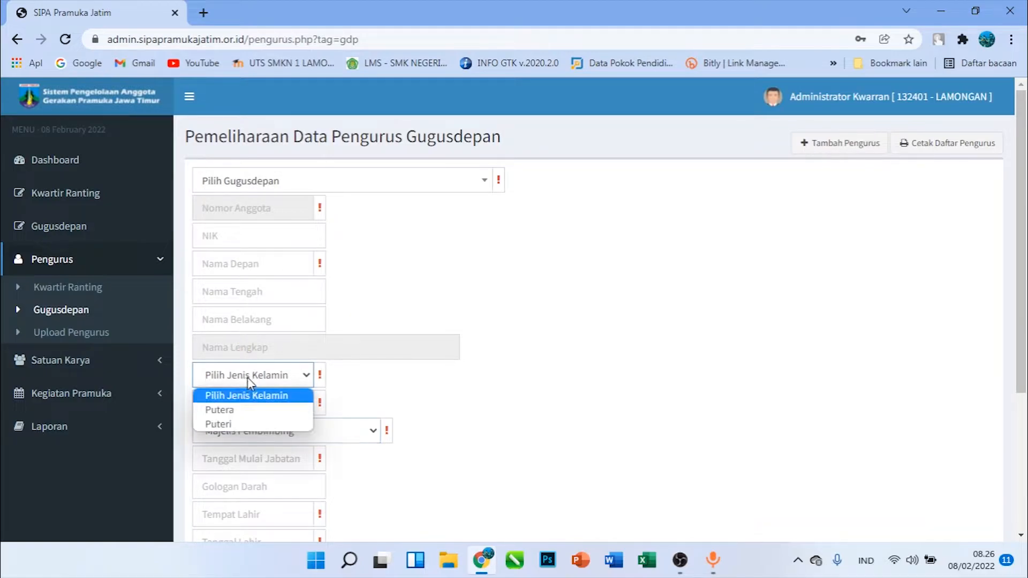
left_click(253, 410)
left_click(253, 410)
left_click(256, 438)
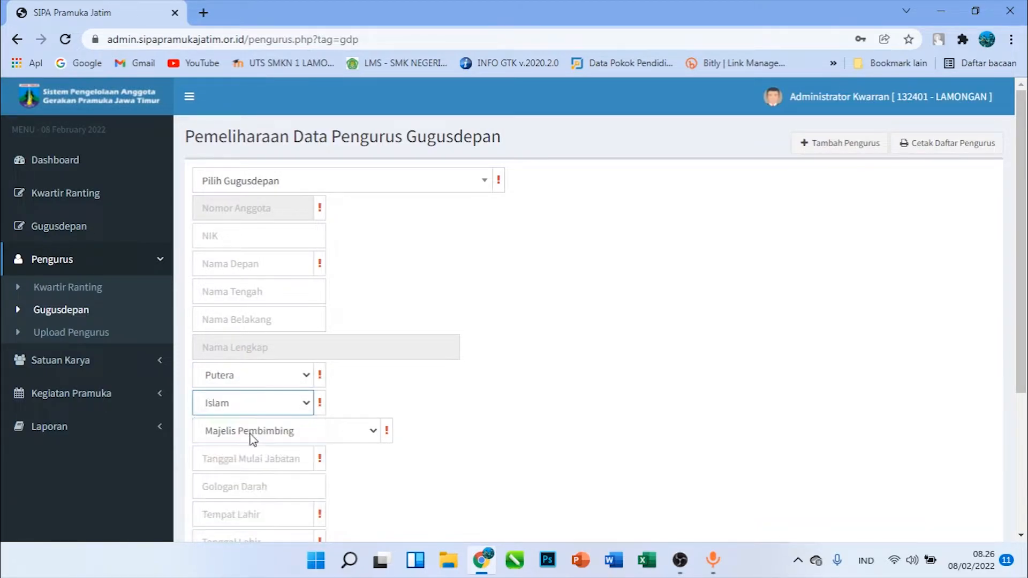
scroll(303, 341, "down", 4)
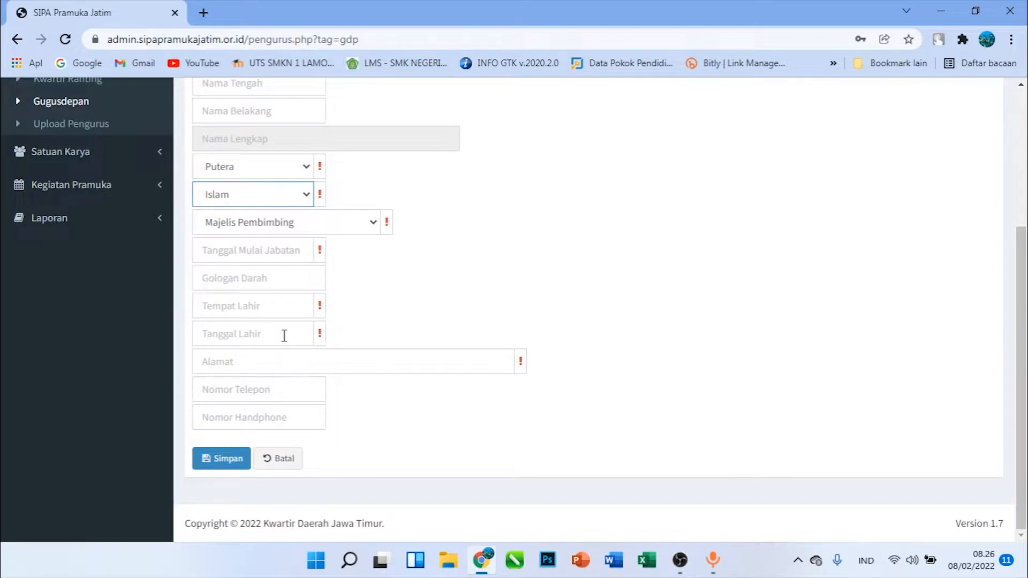
scroll(276, 269, "up", 4)
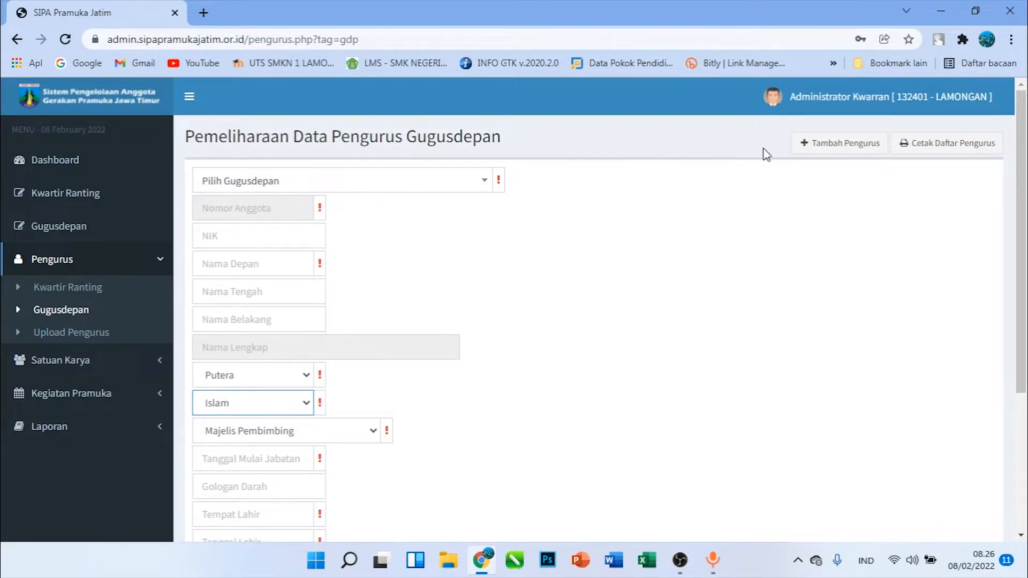
Restart the Gugusdepan Pengurus entry with the form for someone who already has an NTA
left_click(844, 147)
left_click(409, 224)
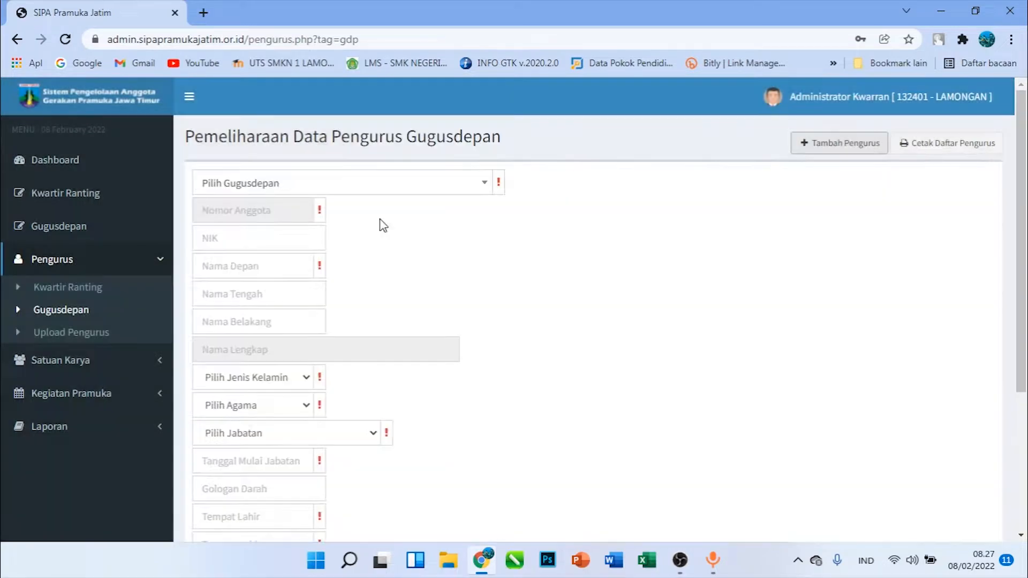
left_click(297, 185)
left_click(532, 213)
left_click(405, 190)
left_click(432, 178)
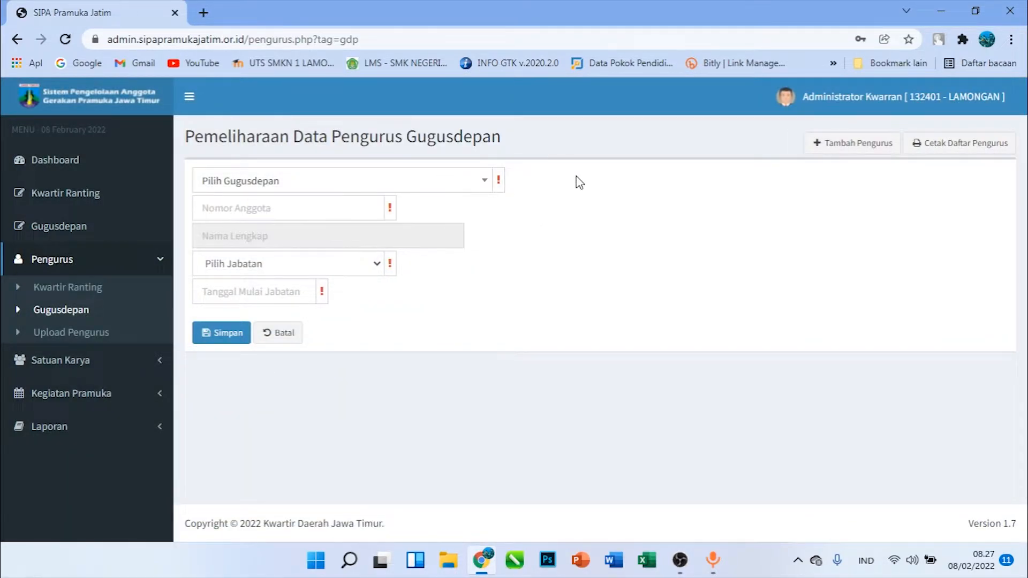
Search the Gugusdepan list for "smkn 2 la" and choose Lamongan 01.129 - SMKN 2 LAMONGAN
left_click(405, 183)
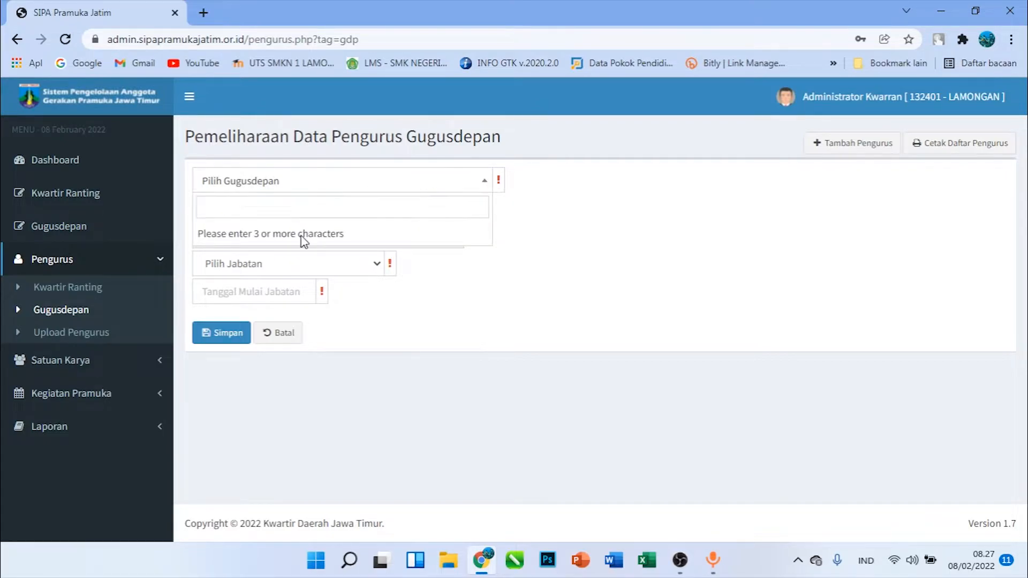
left_click(301, 191)
left_click(308, 187)
type("smk")
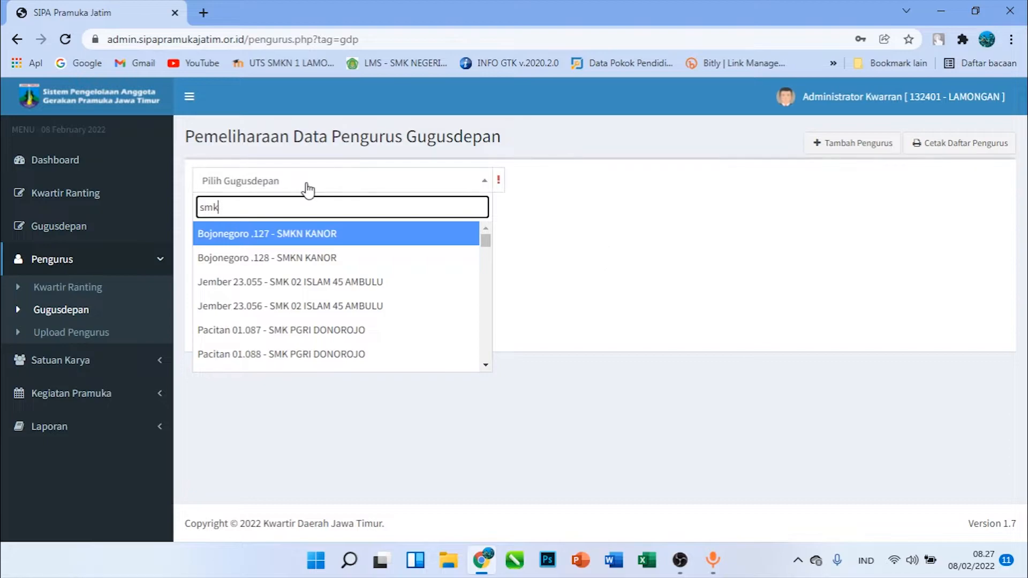
key("BackSpace")
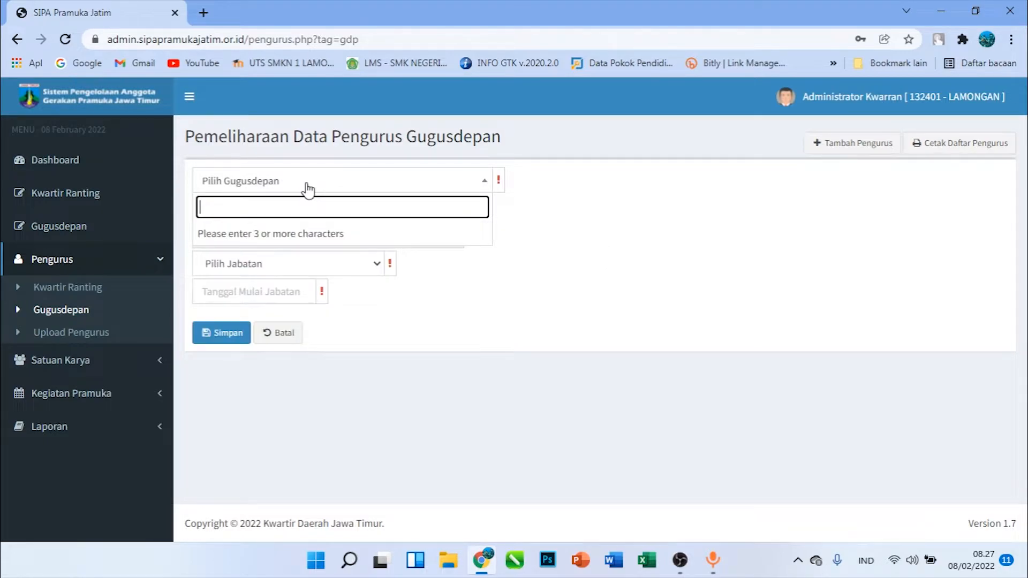
type("smk")
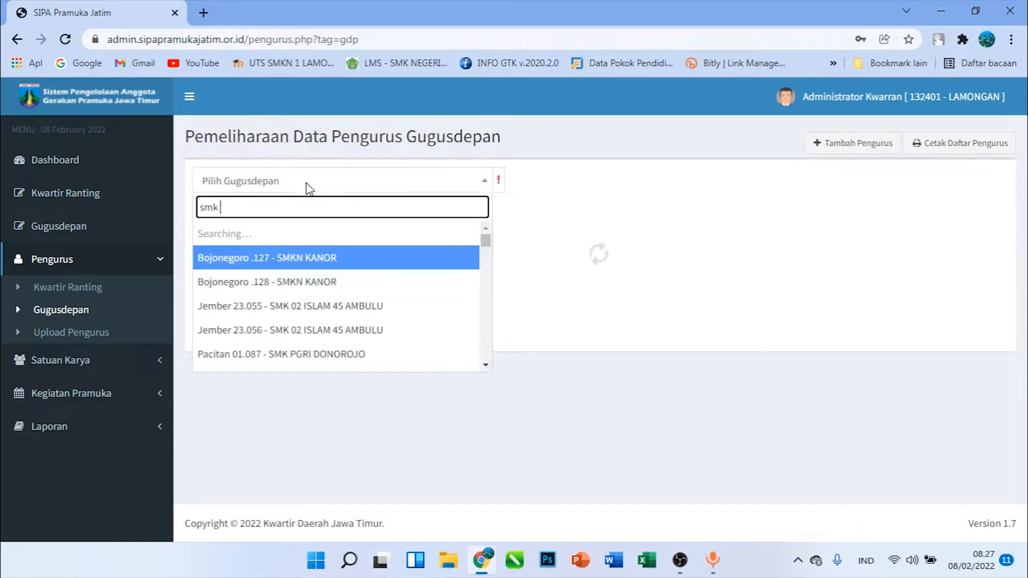
type("n 2 la")
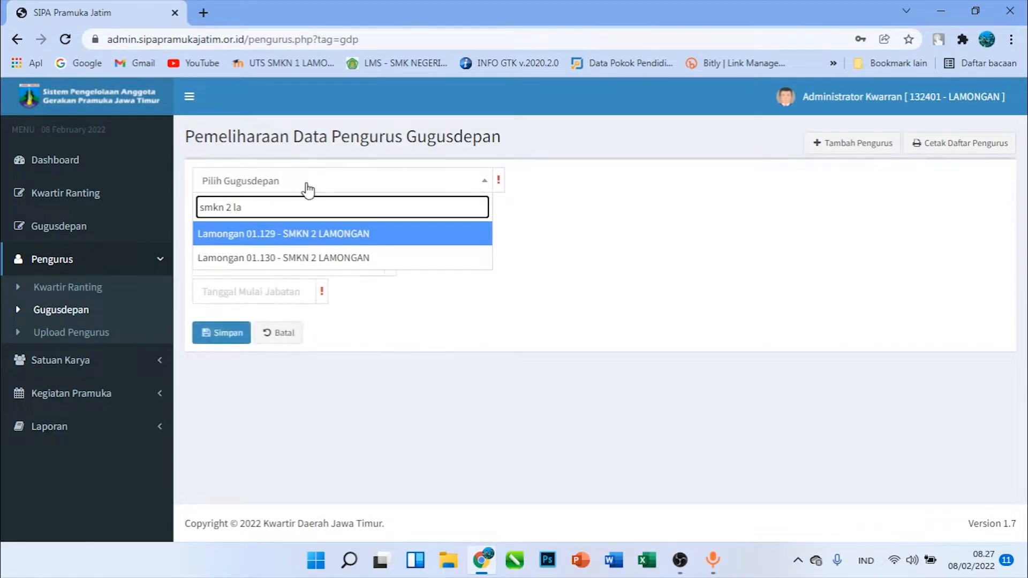
left_click(310, 234)
Enter the Pengurus's member number and set the position to Majelis Pembimbing
left_click(276, 211)
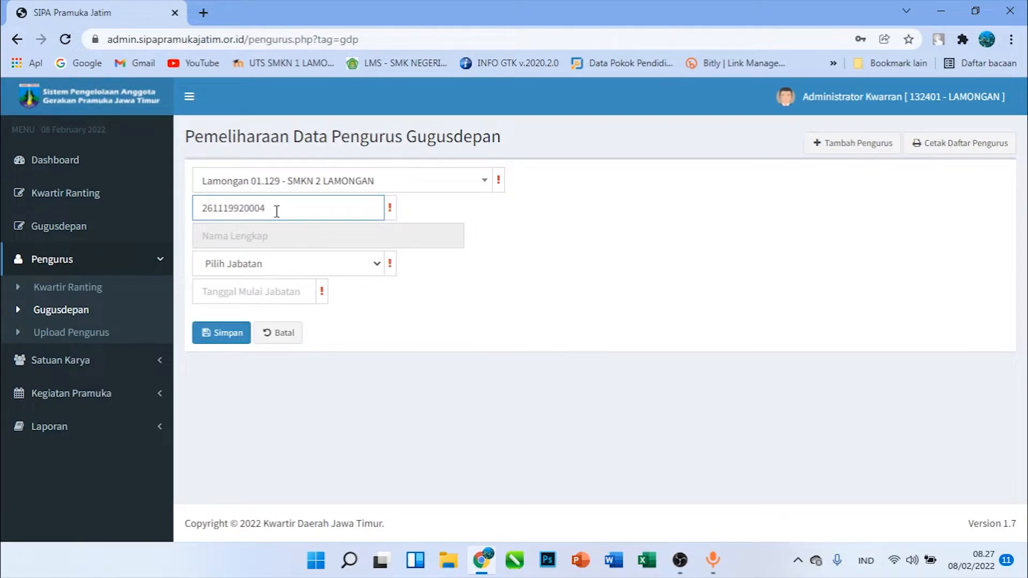
left_click(258, 268)
left_click(256, 298)
left_click(271, 289)
left_click(480, 272)
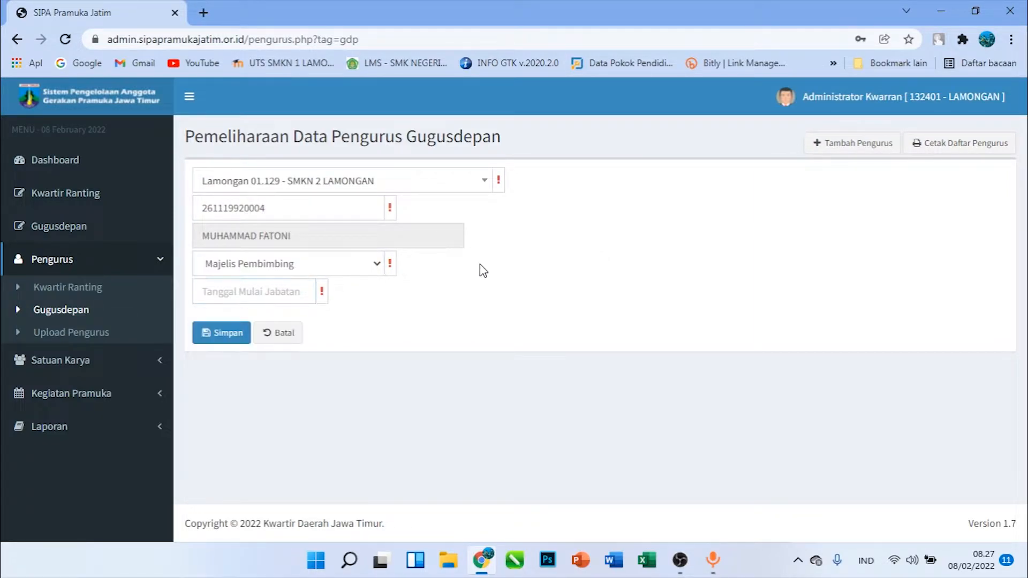
left_click(327, 271)
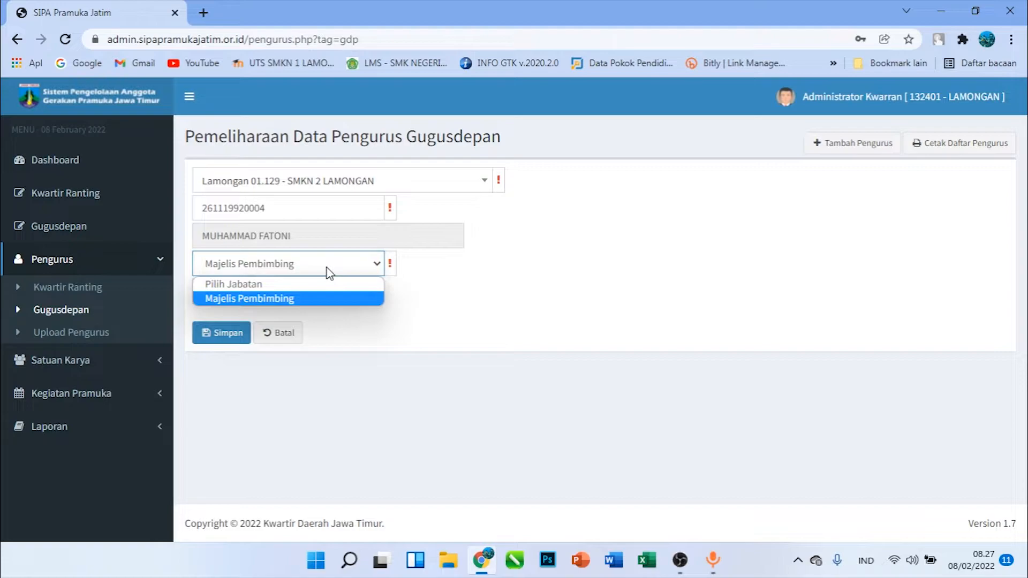
left_click(327, 270)
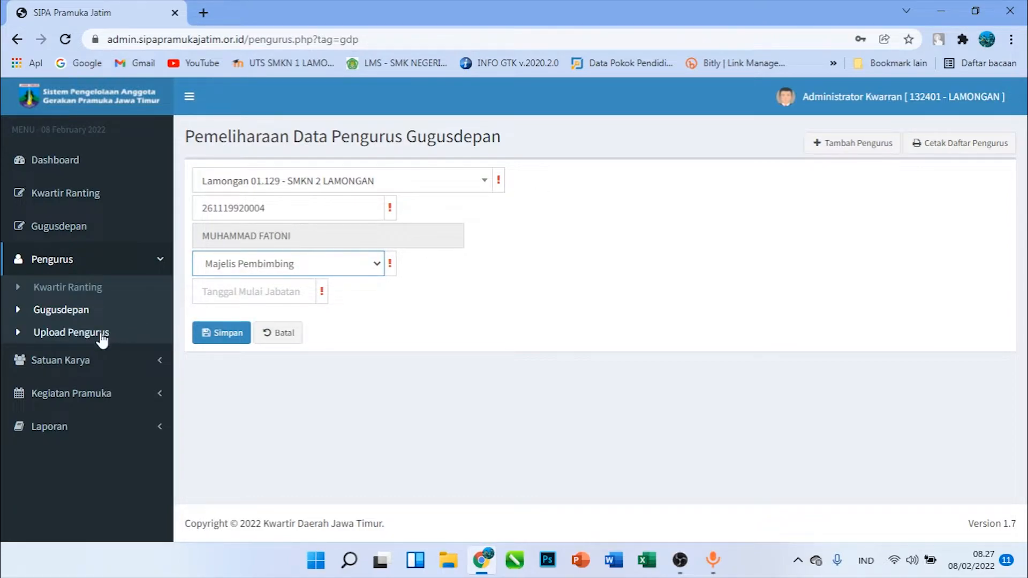
Go to Upload Pengurus, download the non-NTA template, open it in Excel and enable editing
left_click(35, 334)
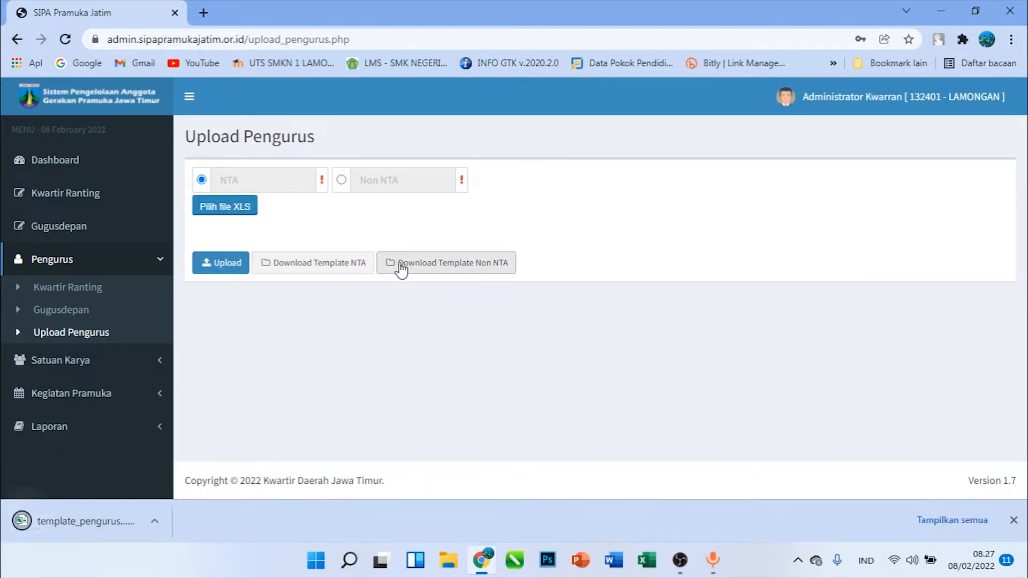
left_click(75, 521)
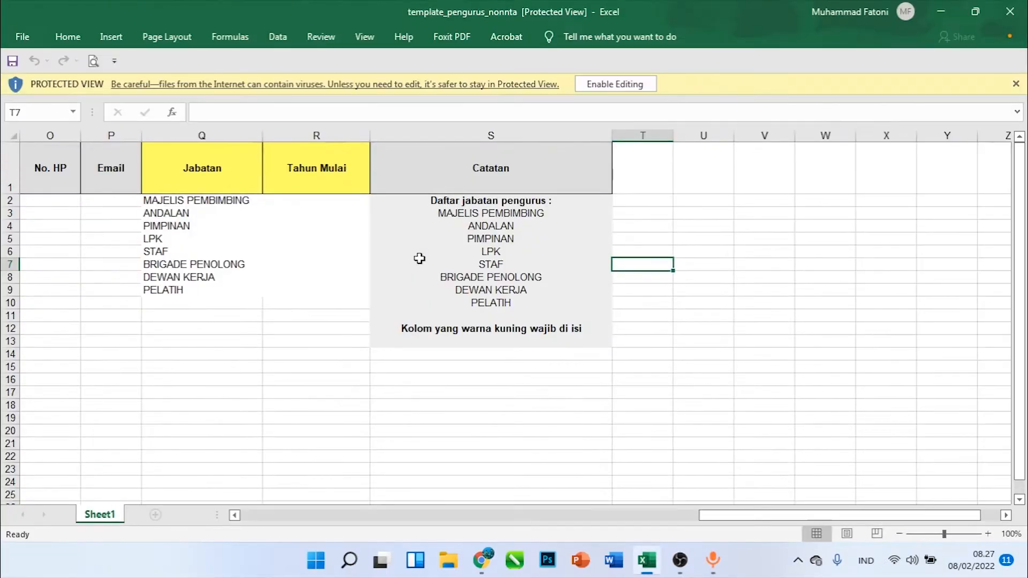
left_click(613, 84)
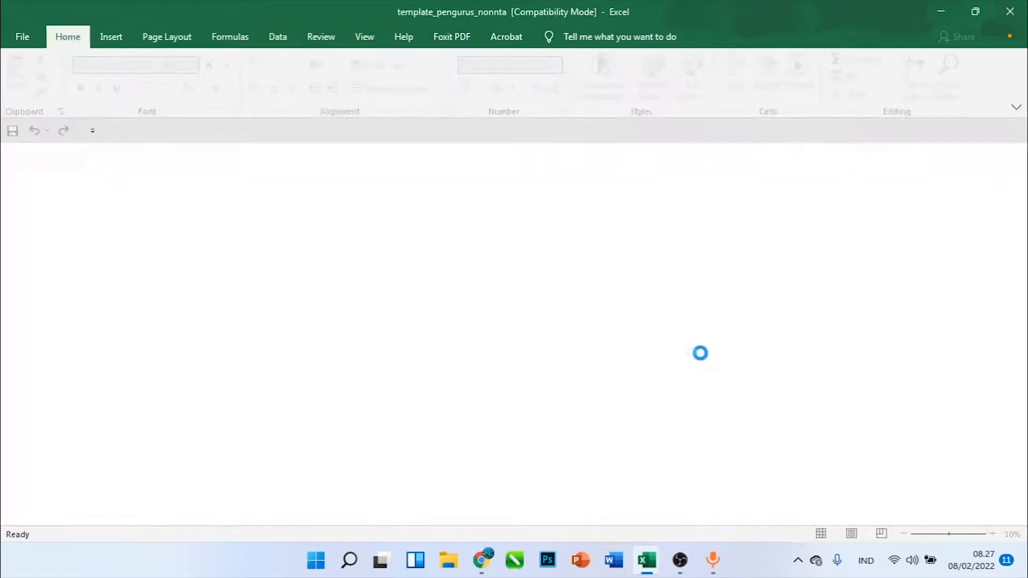
Examine the columns of the non-NTA Pengurus template, including the yellow Jenis Kelamin and Tanggal Lahir columns
left_click_drag(778, 519, 241, 525)
left_click_drag(179, 245, 791, 252)
left_click(288, 247)
left_click(248, 246)
left_click(757, 248)
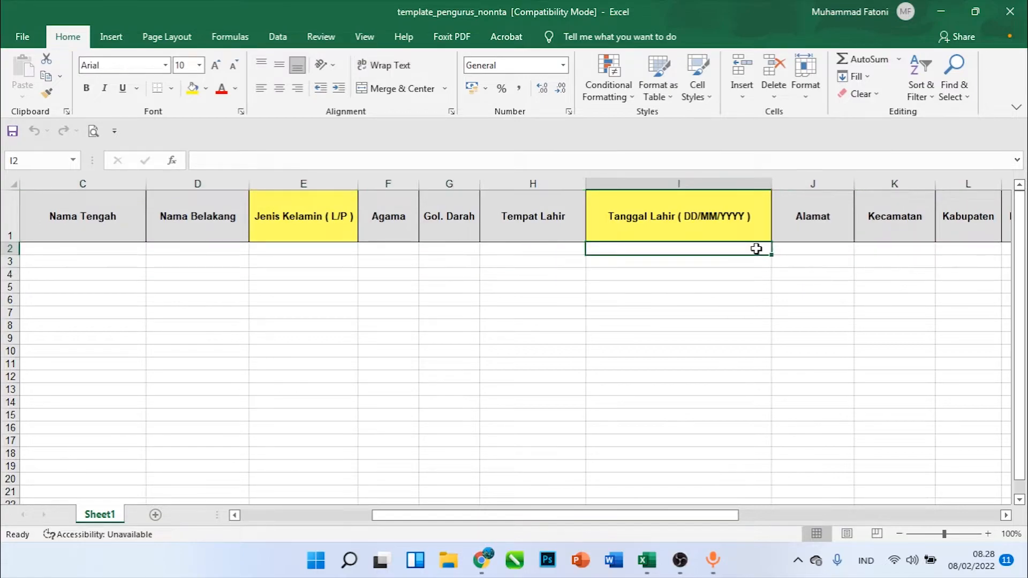
Enter a sample birth date in the first data row of the Tanggal Lahir column, using the DD/MM/YYYY format
double_click(757, 249)
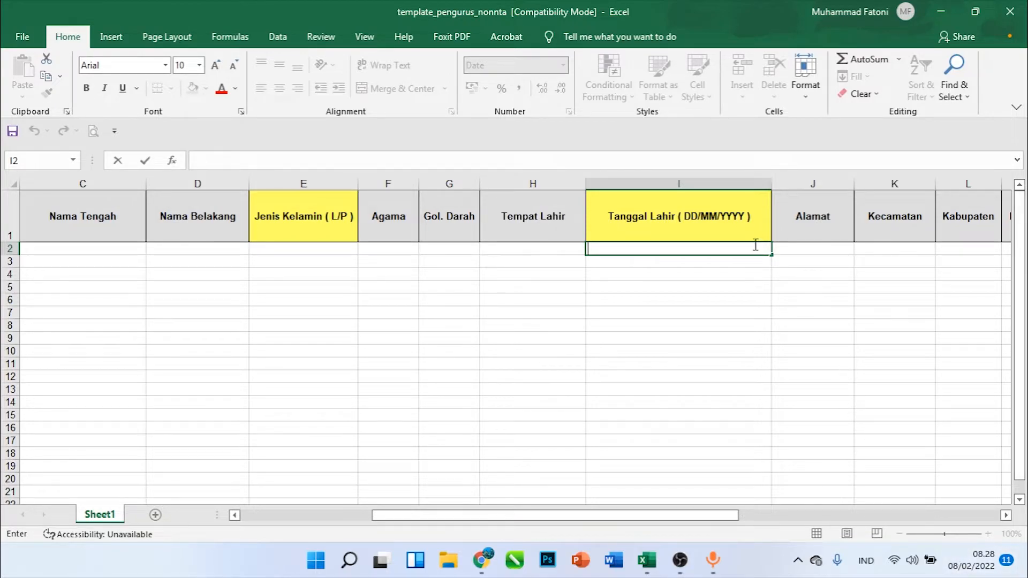
type("26/11/1992")
key("Return")
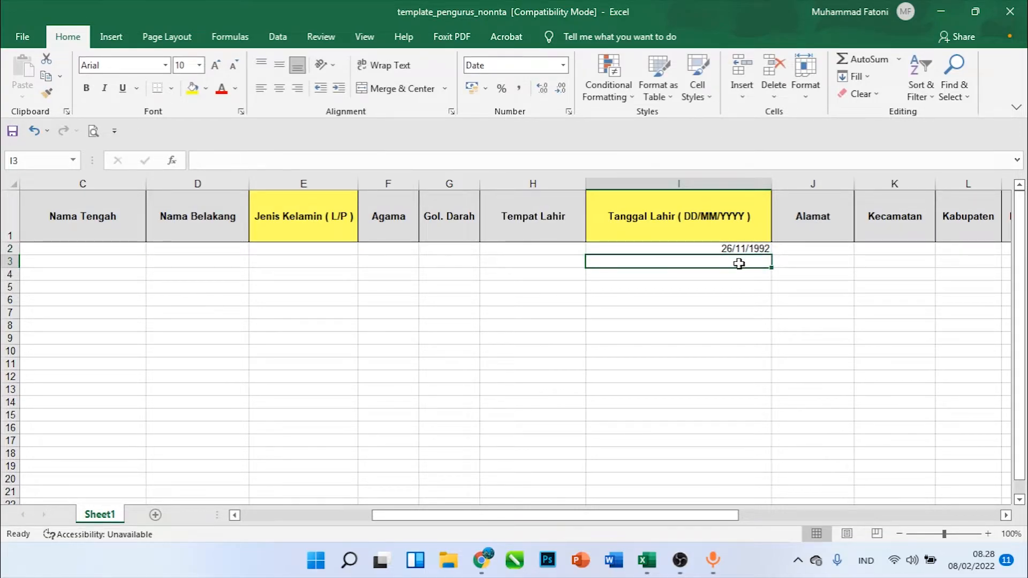
left_click(734, 248)
Examine the position entries listed in the yellow Jabatan column, leaving the cell contents unreplaced
left_click_drag(694, 515, 963, 522)
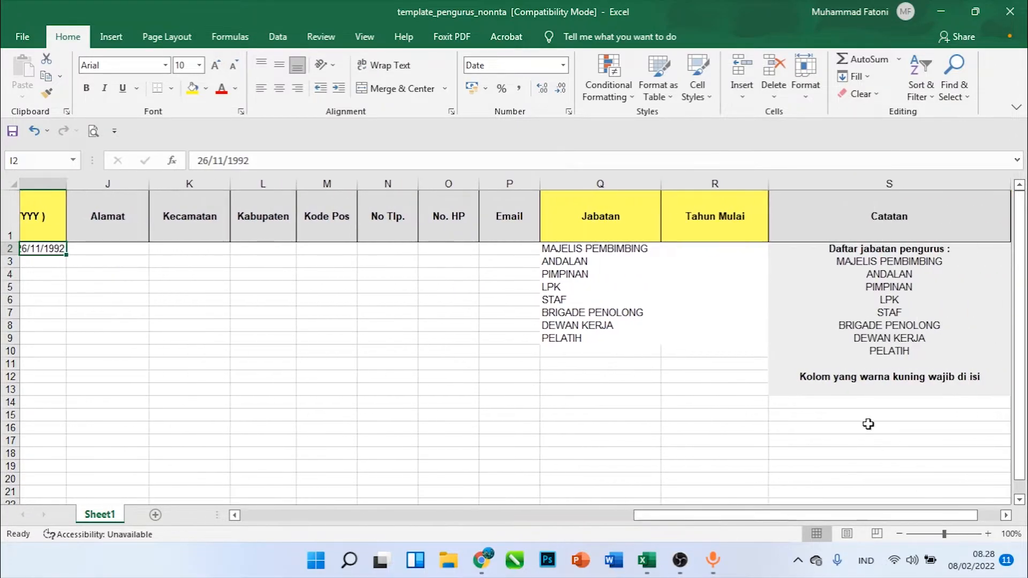
left_click_drag(609, 251, 601, 336)
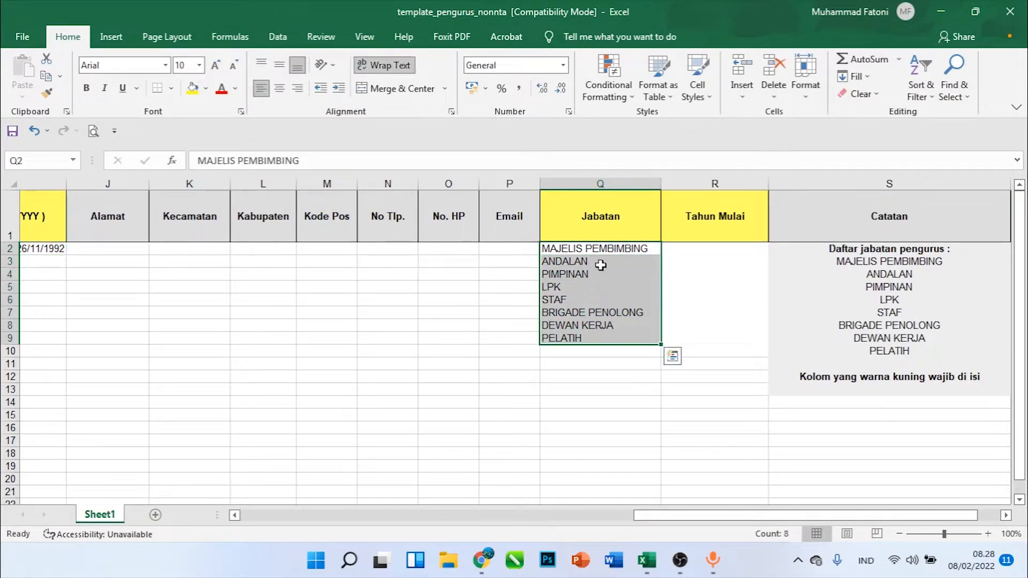
left_click(578, 223)
left_click(576, 253)
left_click(577, 260)
left_click(581, 274)
left_click_drag(582, 281, 579, 272)
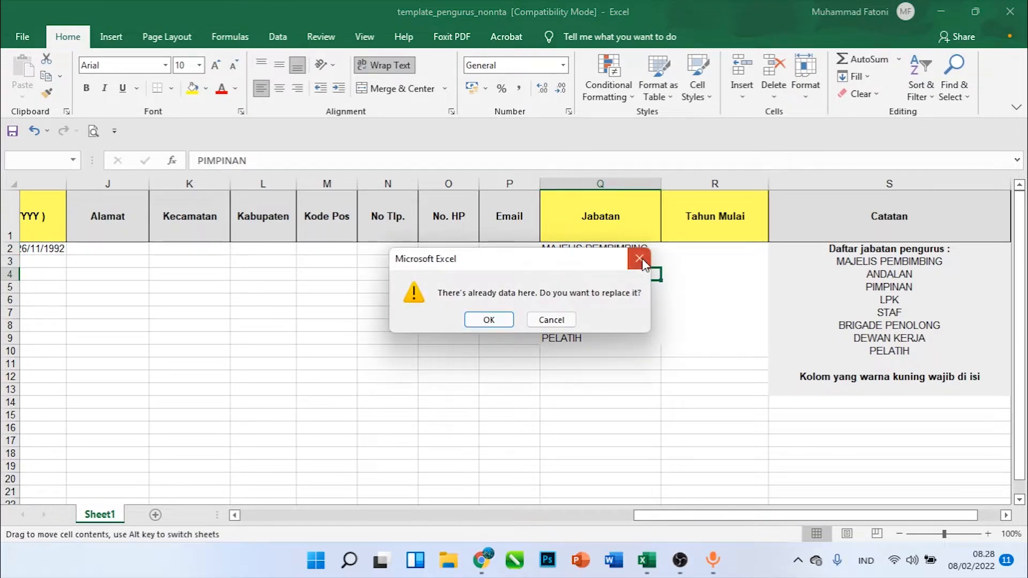
left_click(639, 259)
left_click(604, 336)
left_click(596, 325)
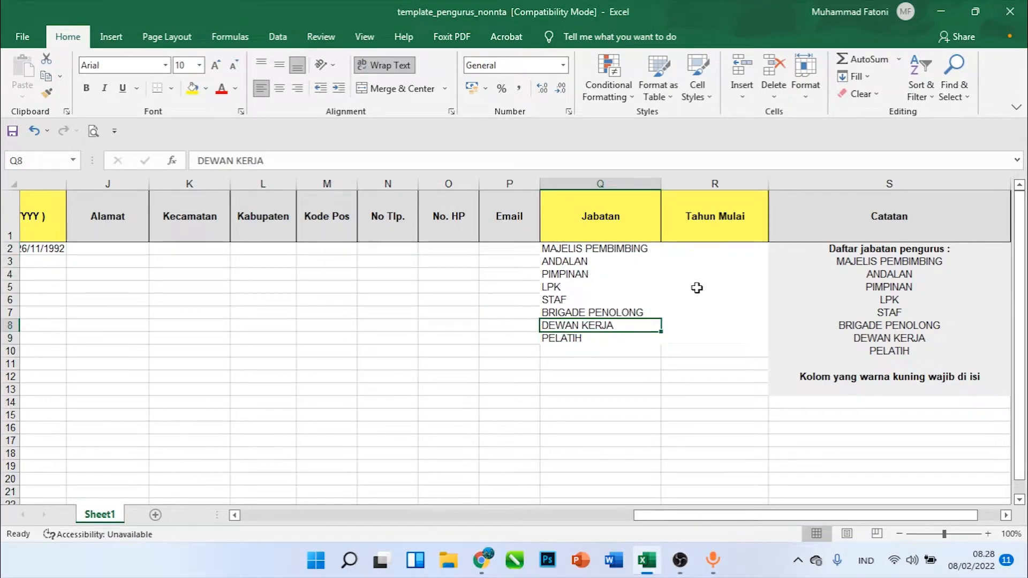
Compare the Daftar jabatan pengurus list in the Catatan column with the entries in the Jabatan column
left_click_drag(895, 250, 902, 353)
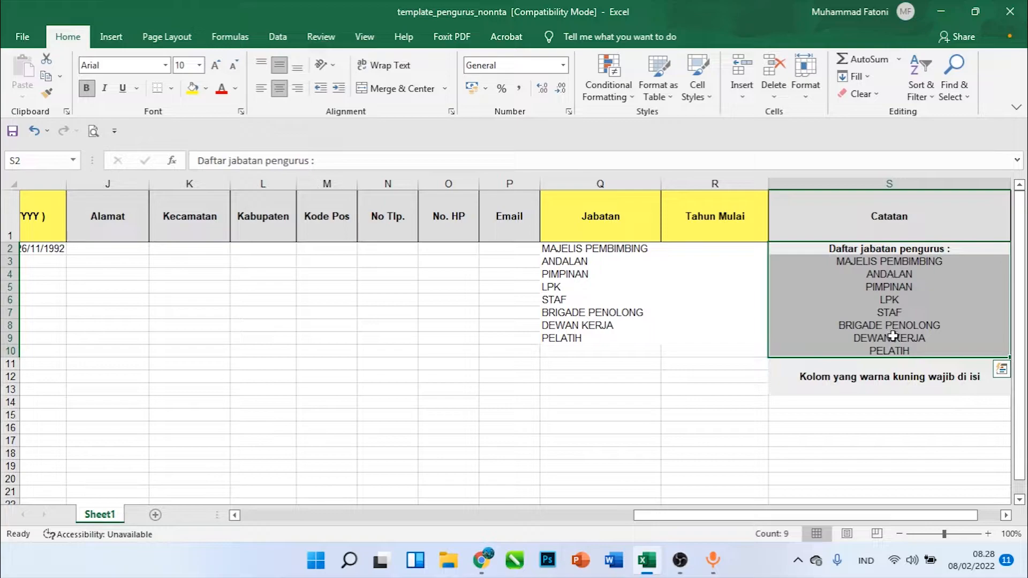
left_click(605, 356)
left_click(604, 270)
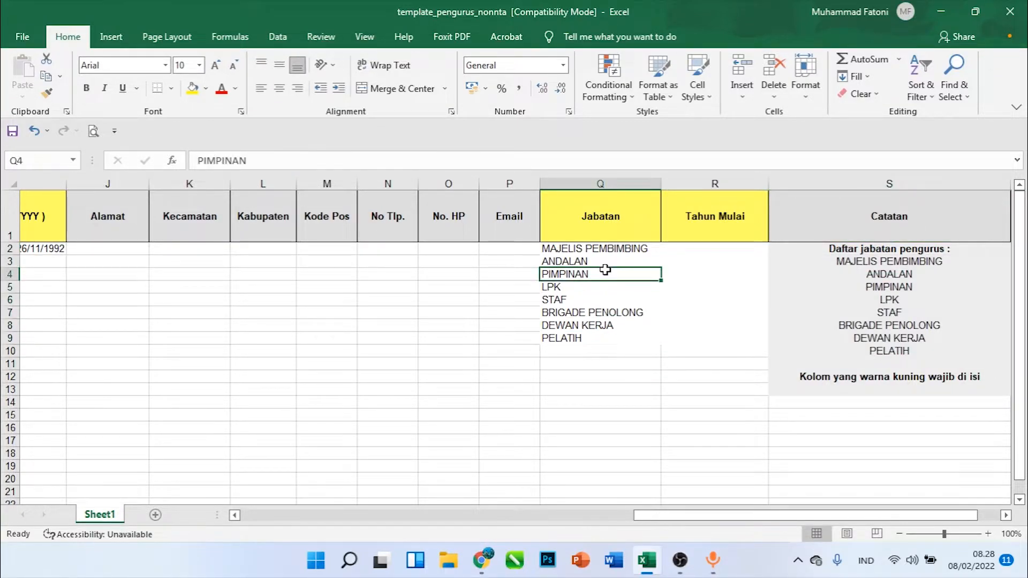
left_click(604, 252)
left_click_drag(604, 256, 603, 258)
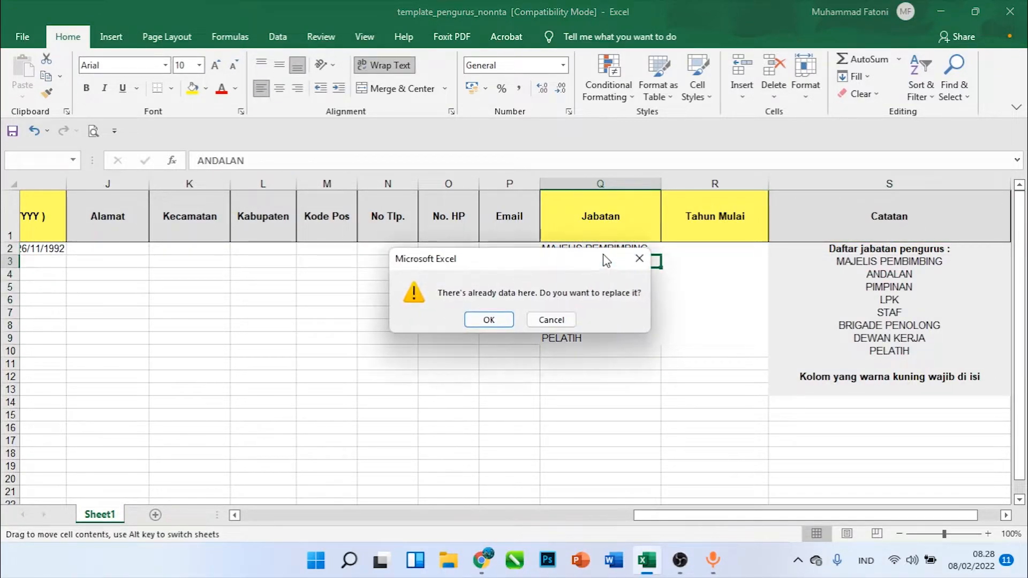
left_click(640, 259)
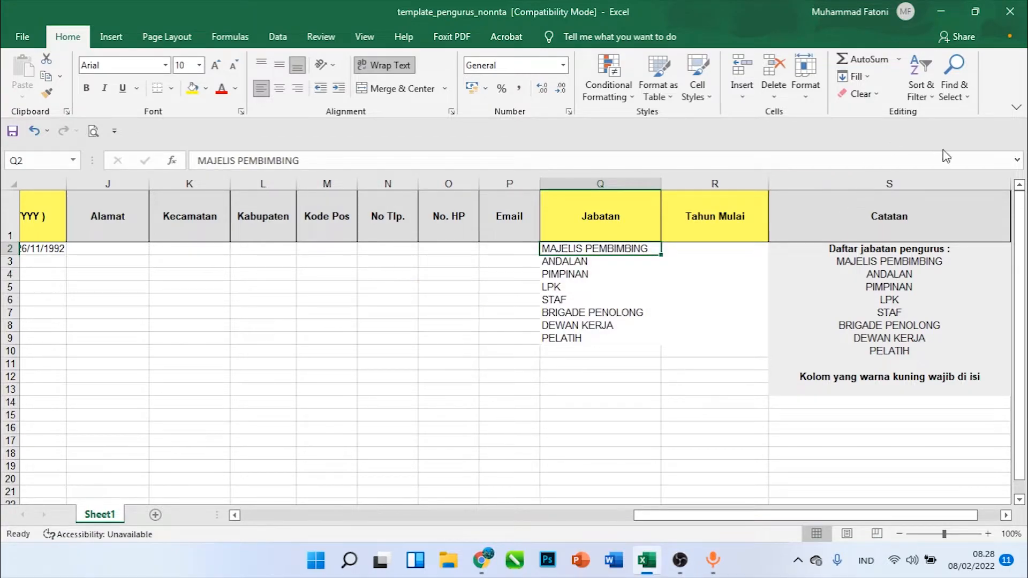
Enter 132401129 as the Nomor Kwarda | Kwarcab | Kwarran | Gudep in the first data row
left_click_drag(862, 516, 409, 526)
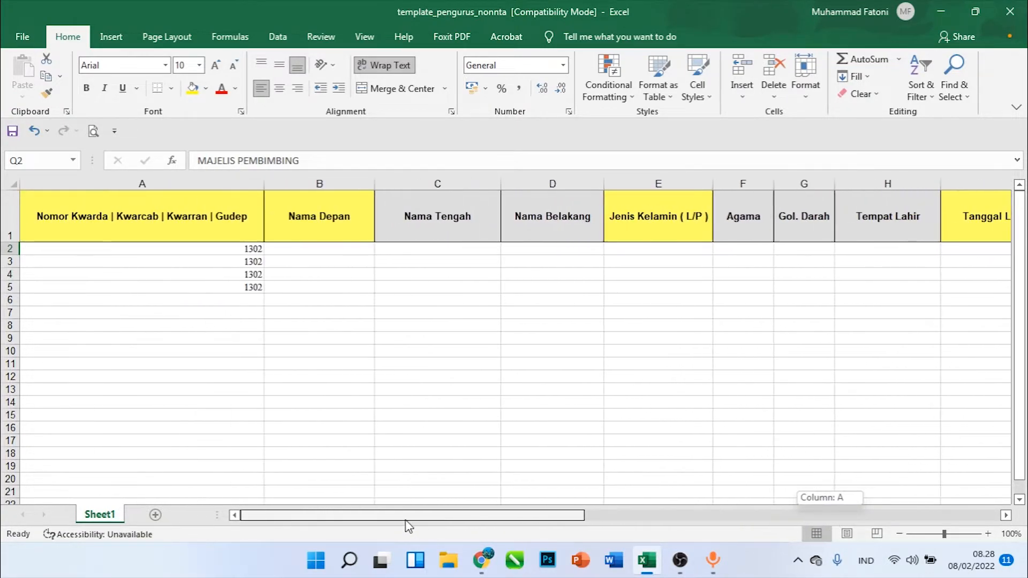
left_click(237, 251)
left_click_drag(236, 251, 231, 277)
left_click(241, 249)
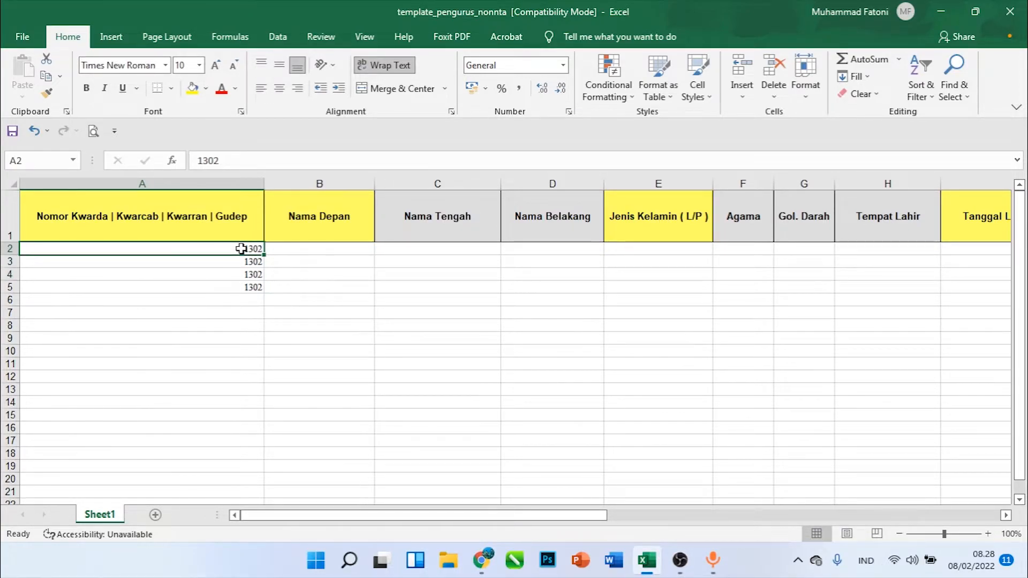
type("1")
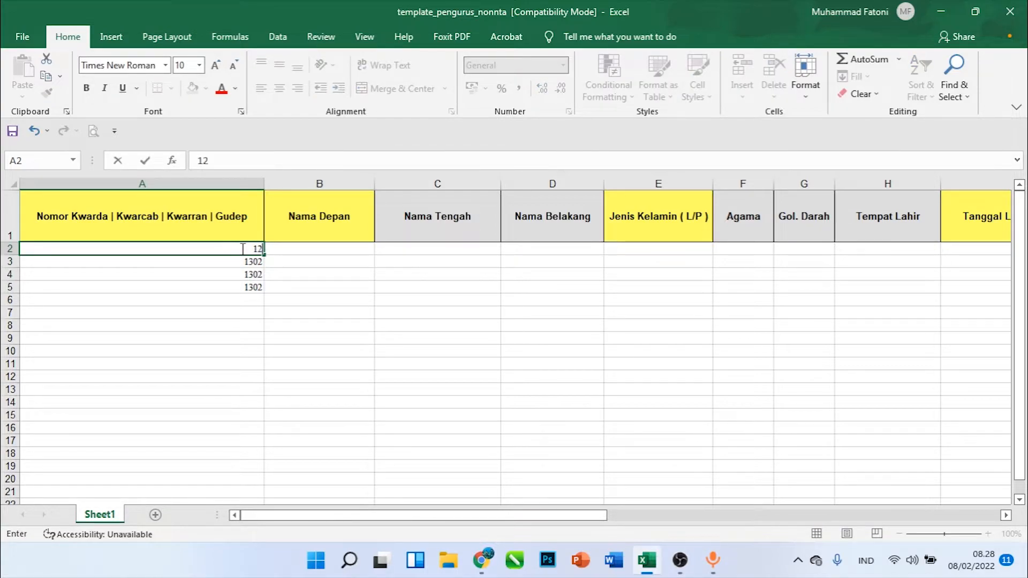
type("32401129")
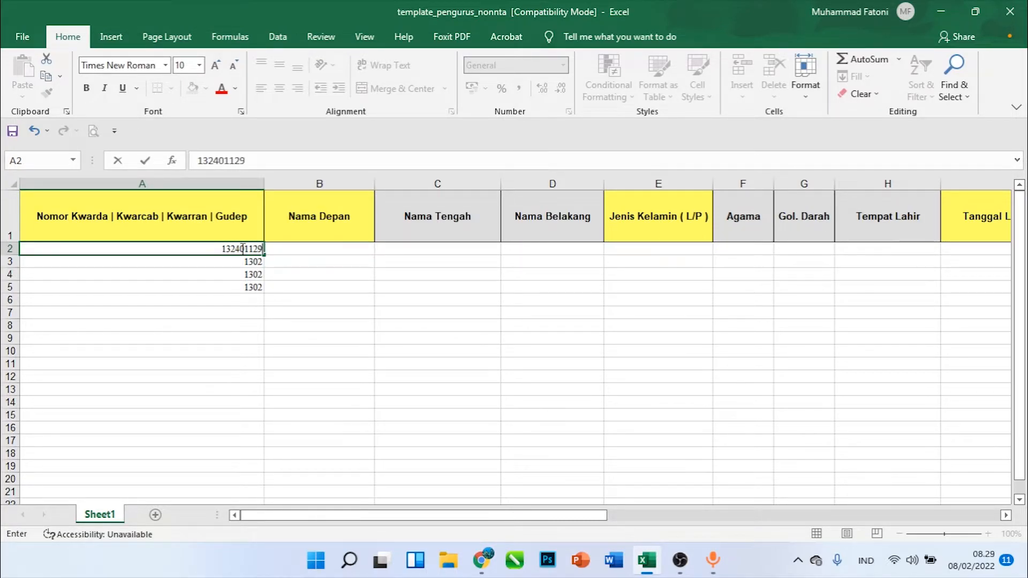
left_click_drag(241, 265, 241, 286)
left_click(486, 271)
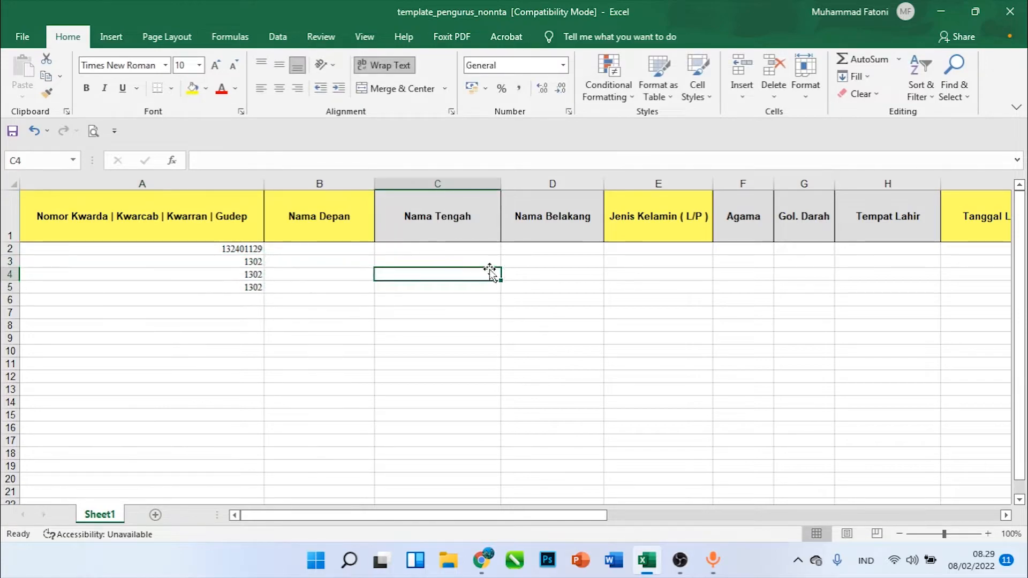
Close the non-NTA template without saving, and download and open the NTA Pengurus template
key("alt+F4")
left_click(522, 296)
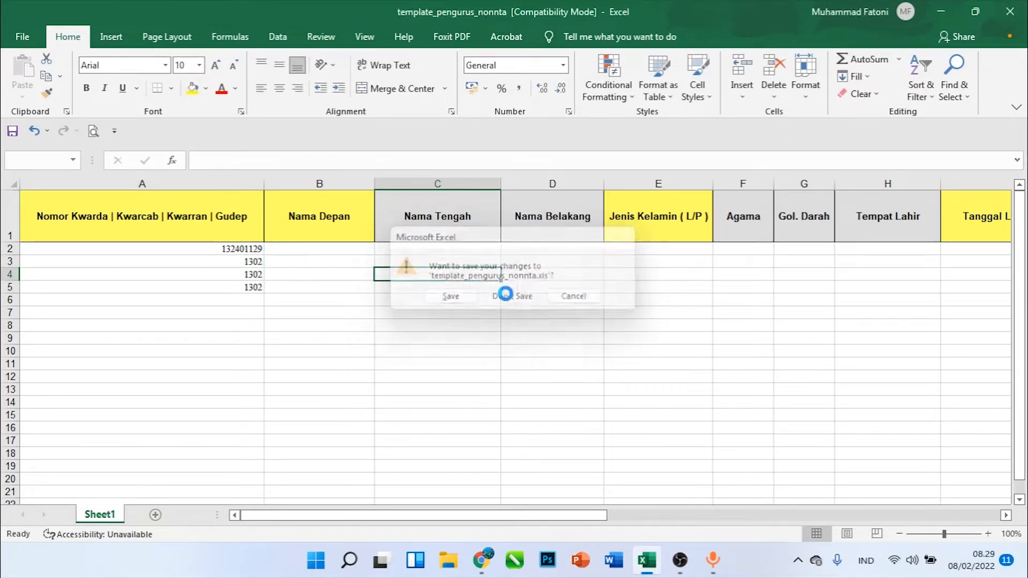
left_click(334, 271)
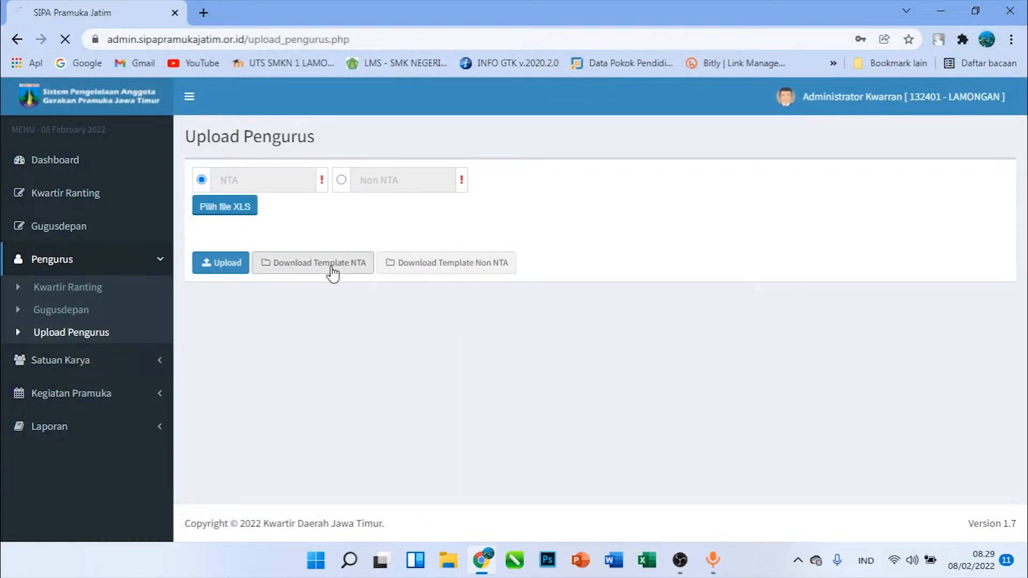
left_click(88, 521)
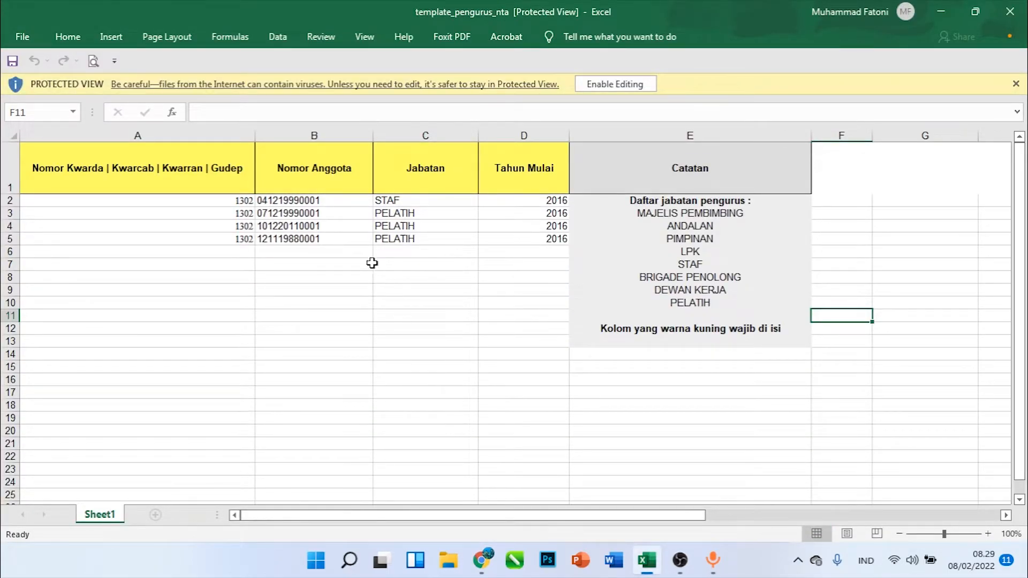
Examine the NTA template's Nomor Anggota, Jabatan and Tahun Mulai columns, and close the workbook without saving
left_click_drag(285, 195, 306, 244)
left_click_drag(413, 210, 415, 234)
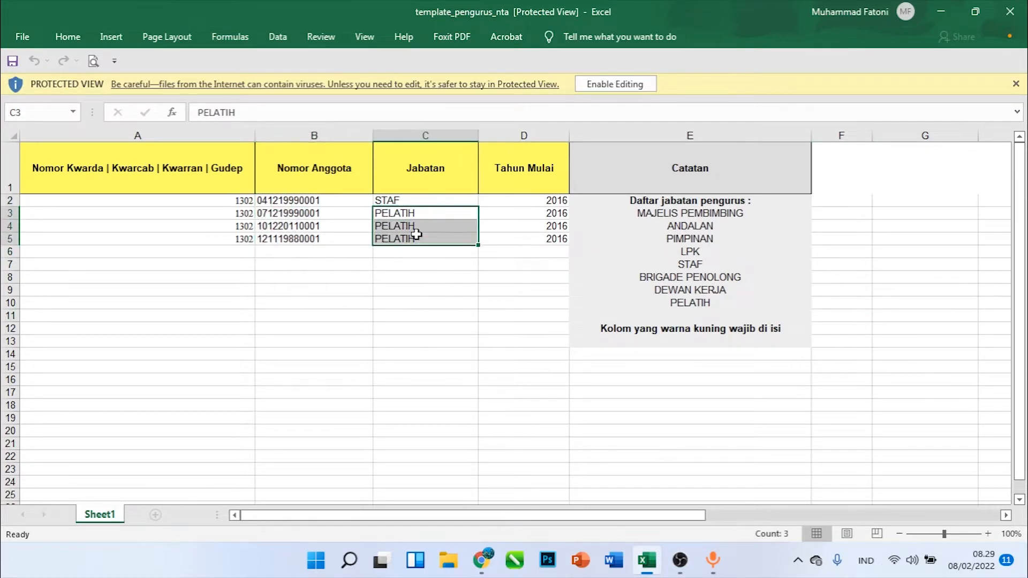
left_click_drag(519, 202, 536, 237)
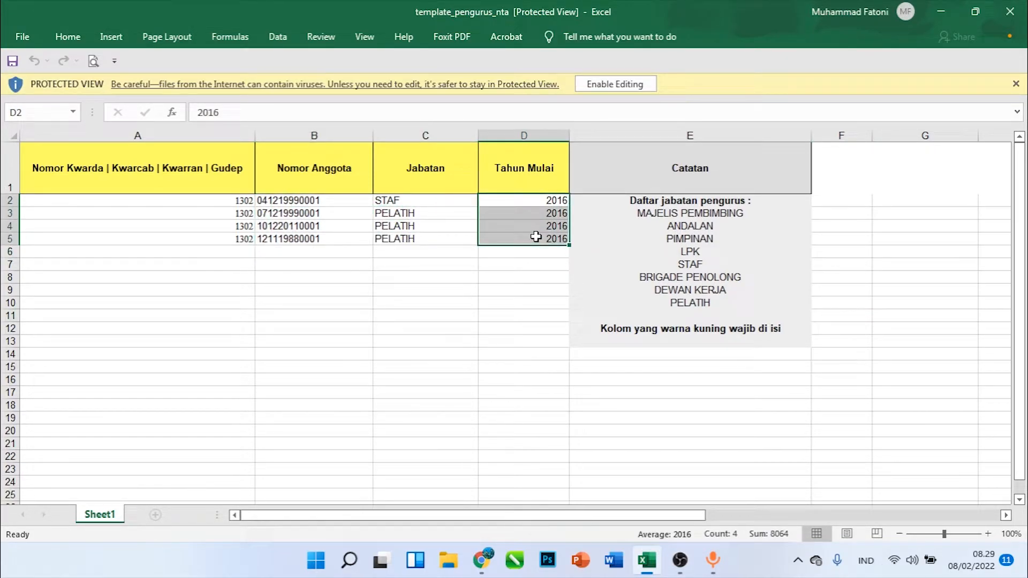
left_click(599, 83)
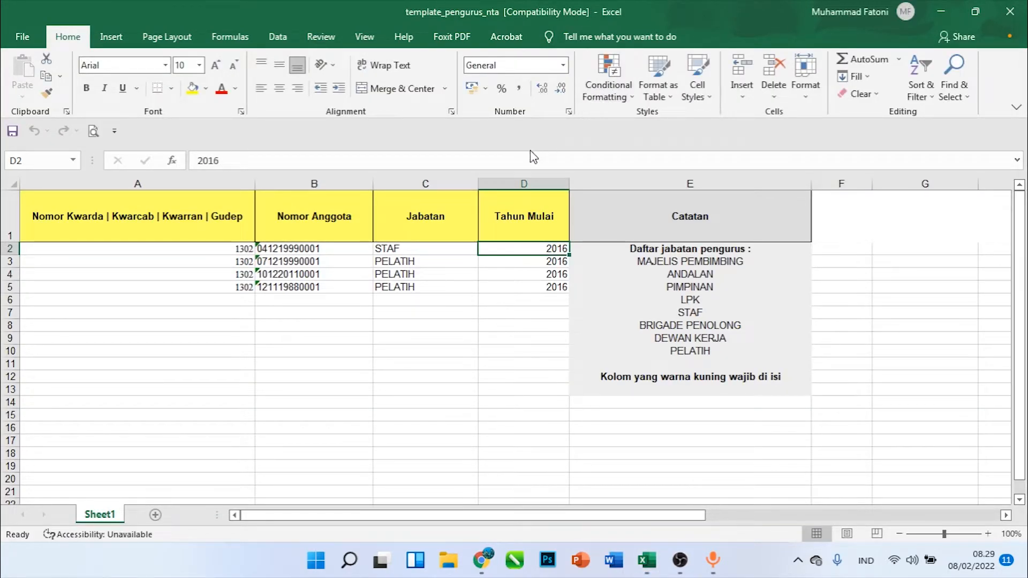
left_click(526, 160)
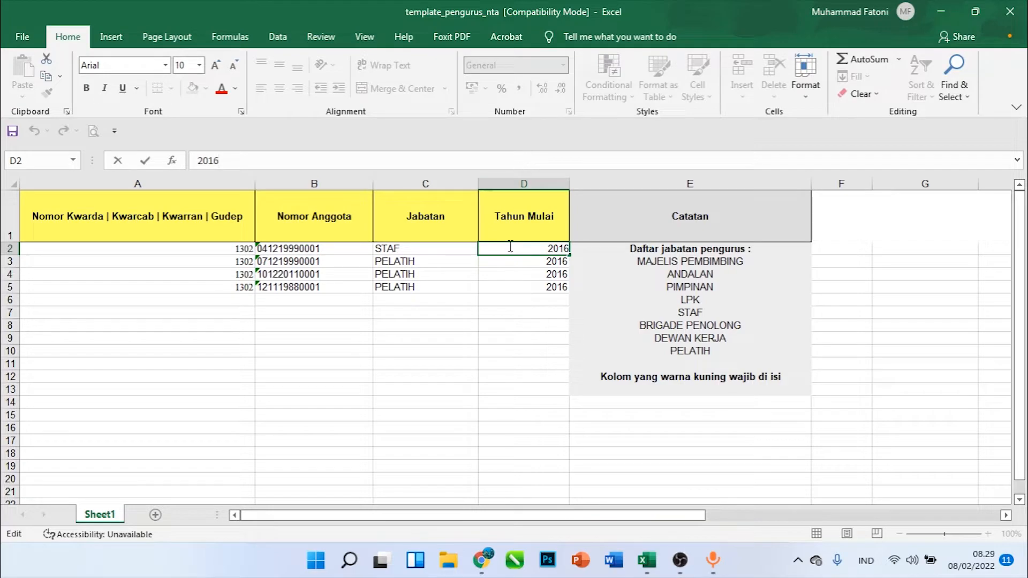
left_click(1010, 12)
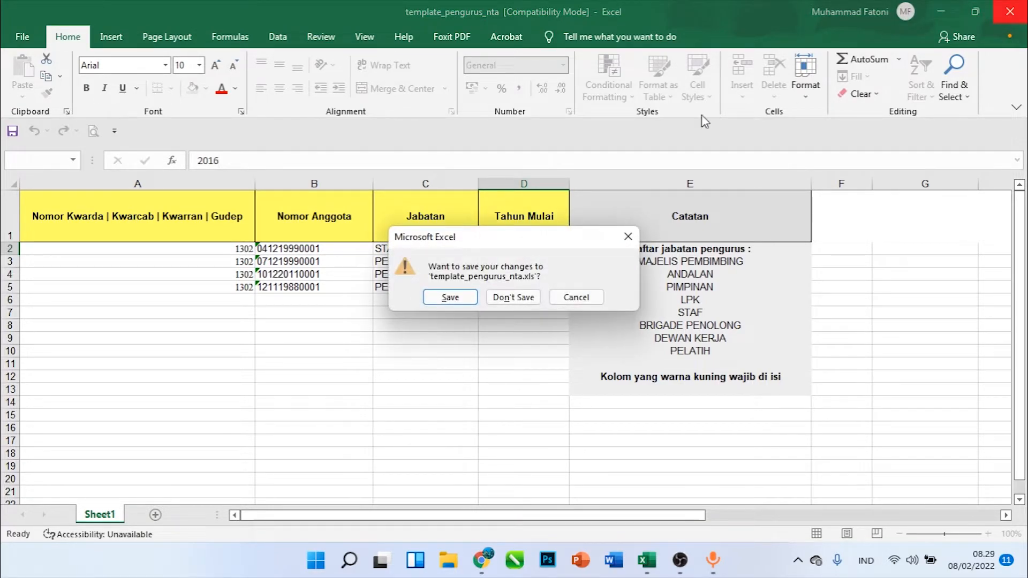
left_click(537, 297)
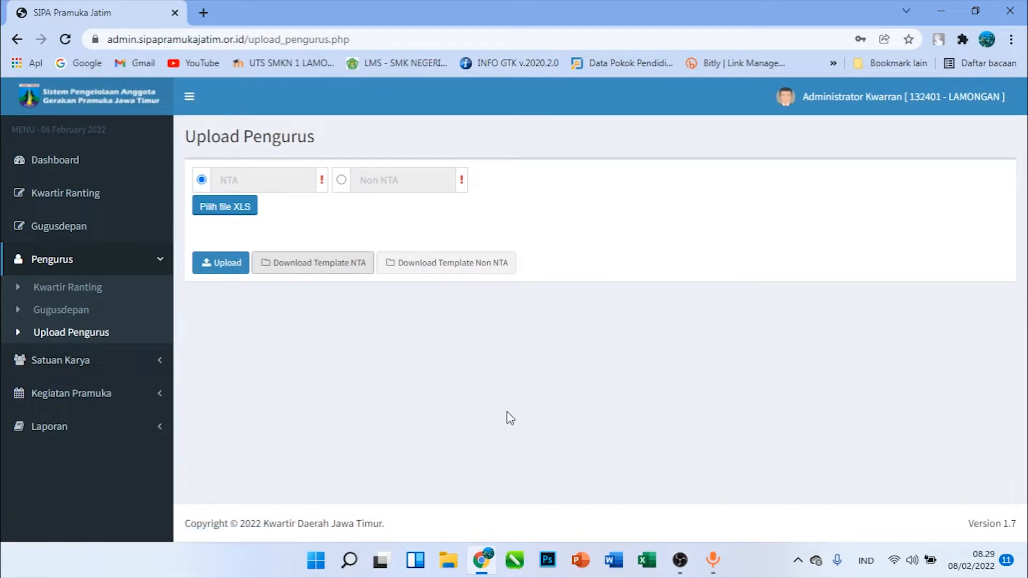
Open the downloaded CETAK_PROFIL member profile PDF from Internet Download Manager
left_click(798, 560)
left_click(784, 458)
double_click(464, 305)
left_click(541, 367)
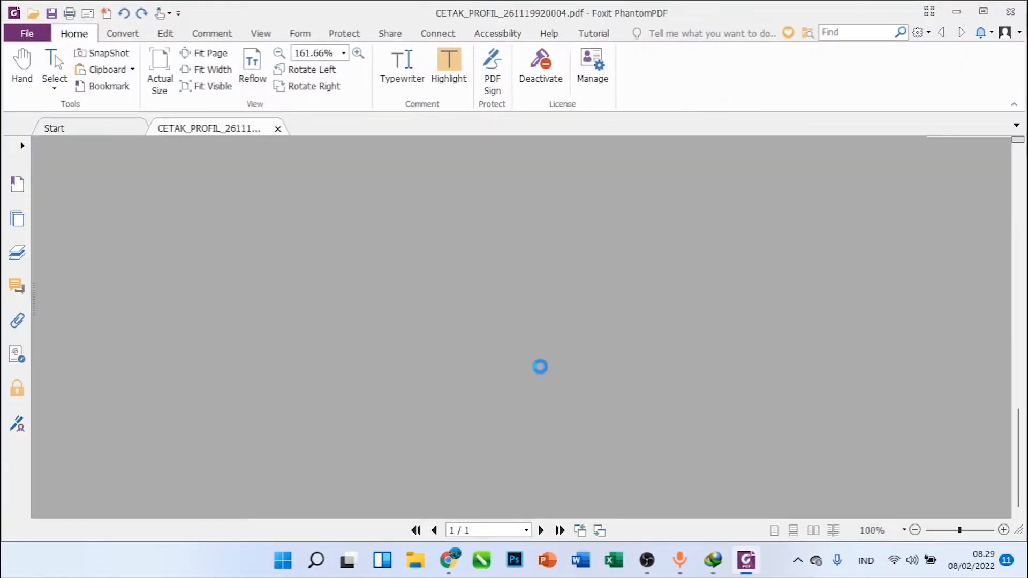
Examine the activity history and Riwayat Mutasi tables in the profile PDF, and close the PDF and the download manager
scroll(455, 355, "up", 5)
scroll(455, 355, "up", 5)
scroll(455, 355, "down", 5)
scroll(455, 355, "up", 5)
scroll(455, 355, "down", 10)
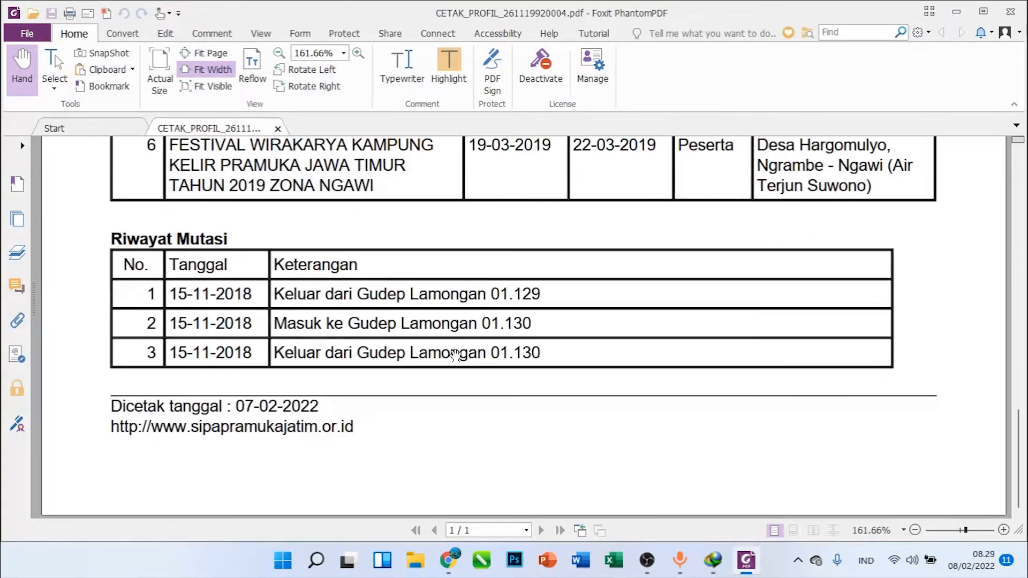
scroll(556, 320, "up", 8)
scroll(269, 317, "down", 8)
scroll(269, 316, "down", 5)
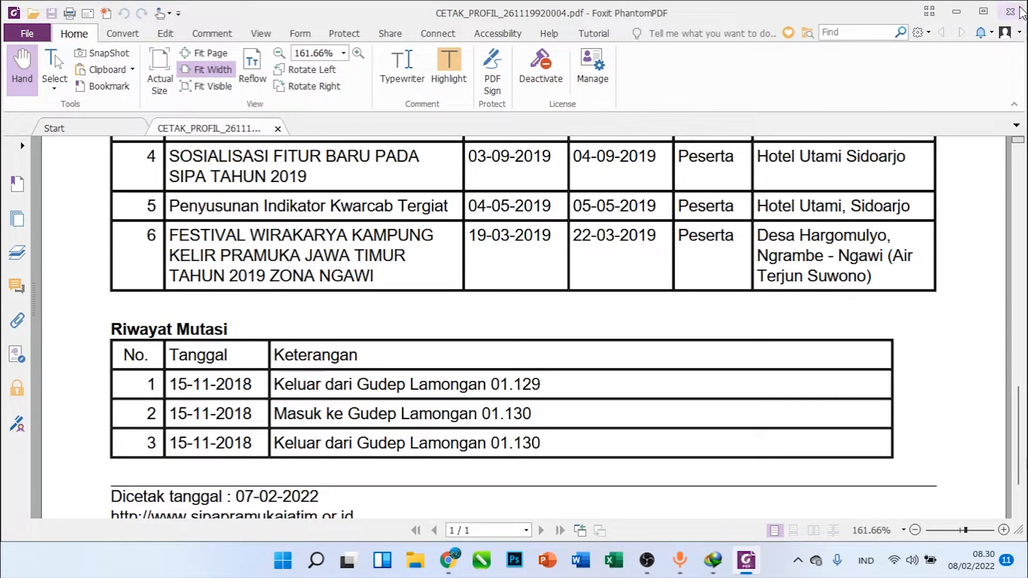
left_click(1022, 12)
left_click(644, 368)
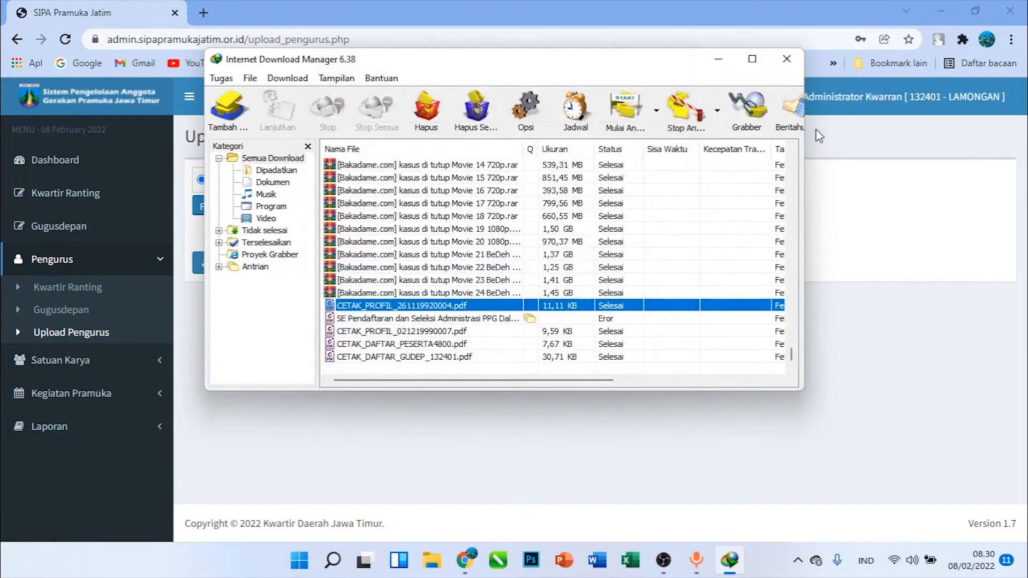
left_click(796, 68)
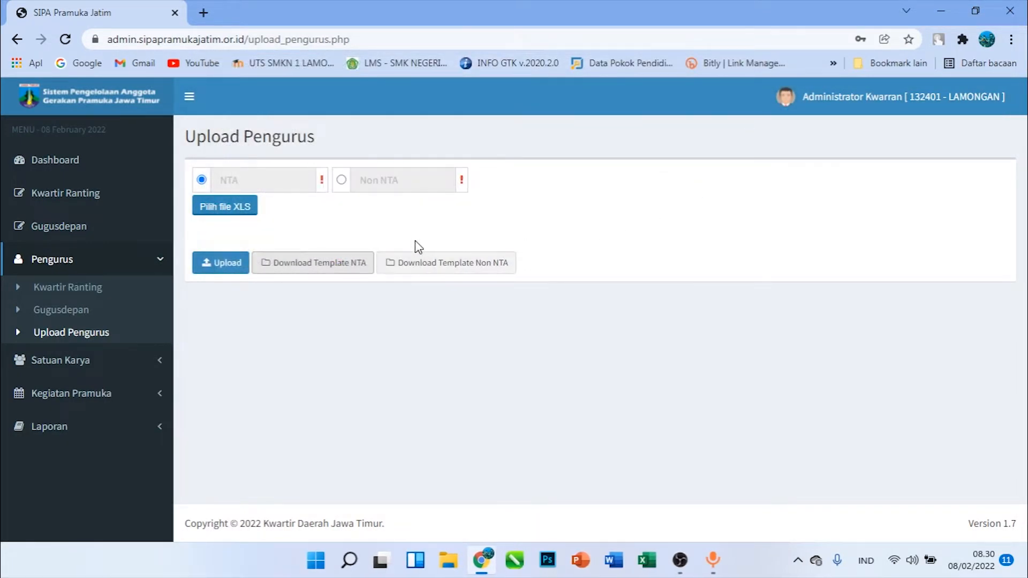
Go to Admin SAKA under Satuan Karya and start adding a new admin
left_click(52, 362)
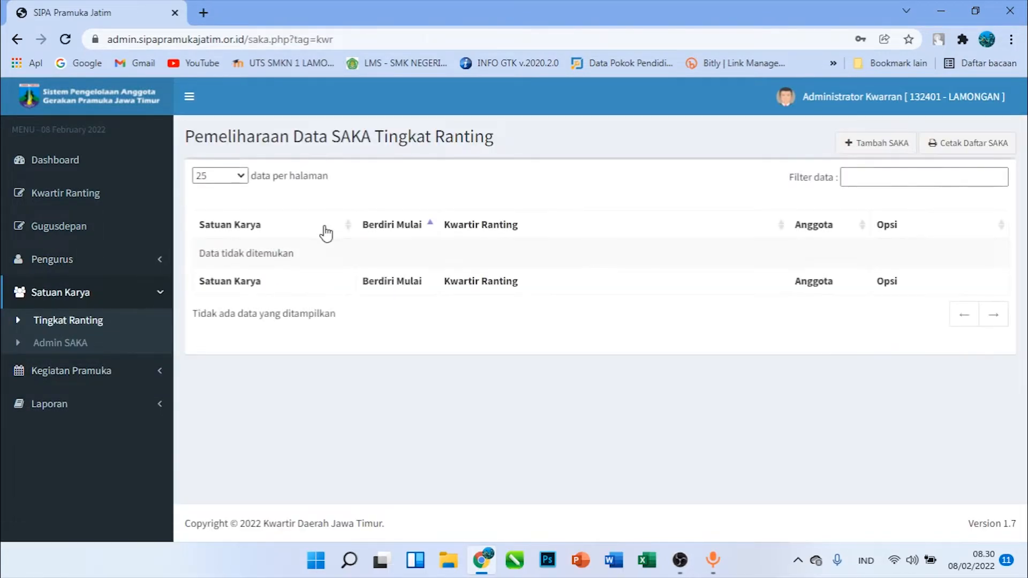
left_click(78, 348)
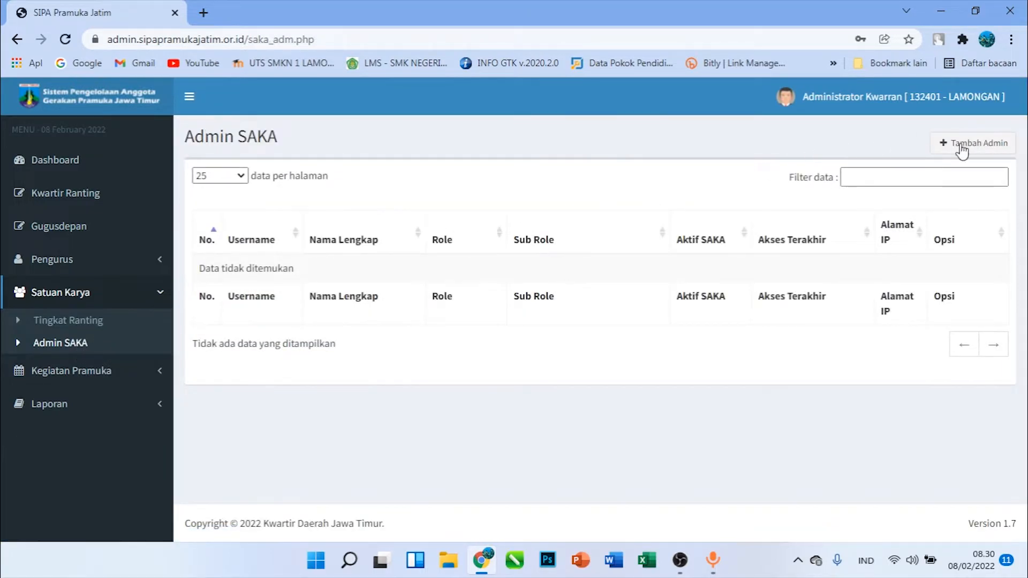
left_click(975, 153)
Fill in the new admin's Nama Lengkap as SAKA BHAYANGKARA, enter the account password, and set the level to Tingkat Ranting
left_click(308, 278)
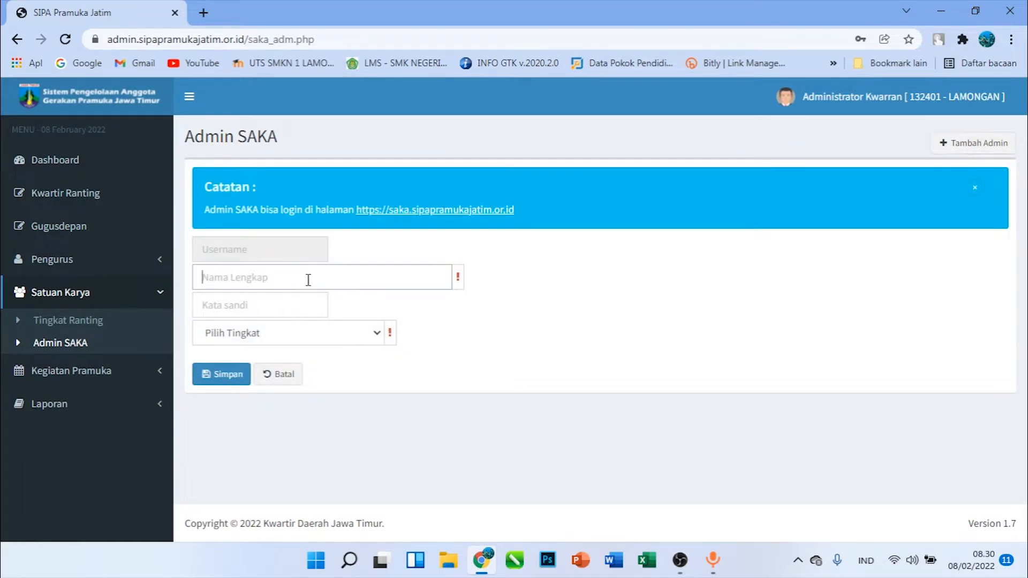
type("BH")
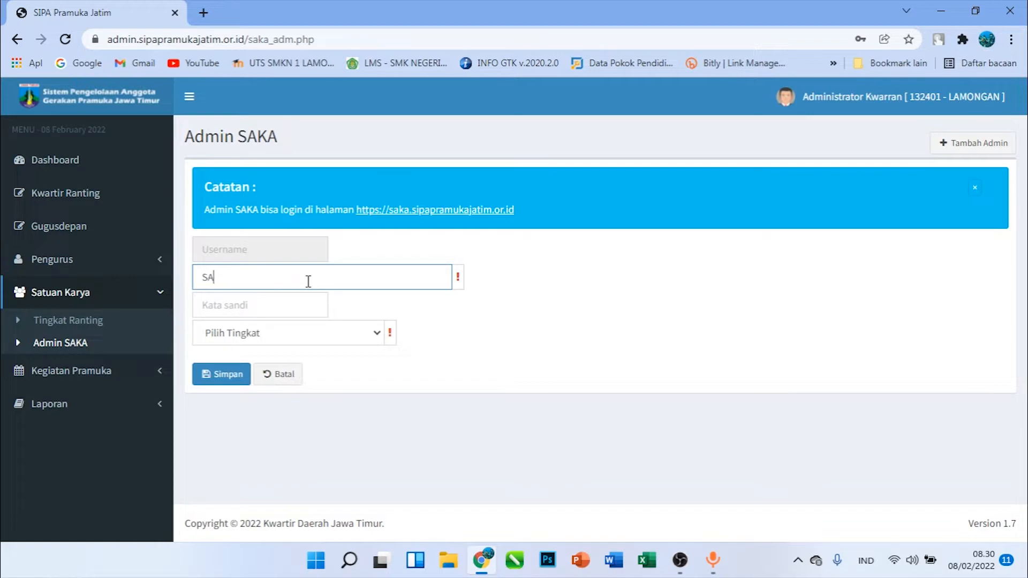
type("KA BHAYANGKARA")
key("Tab")
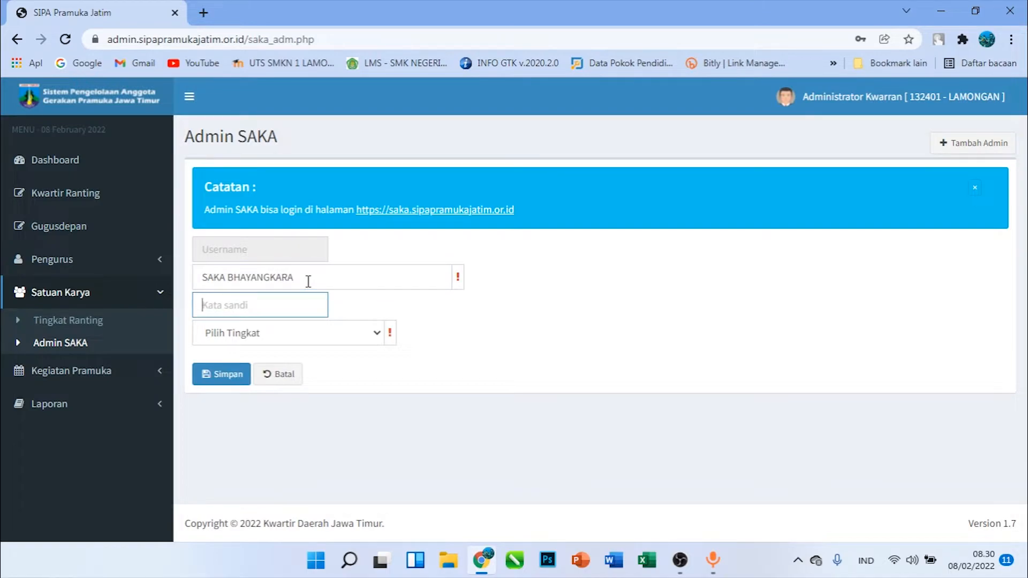
type("1")
left_click(294, 334)
left_click(291, 365)
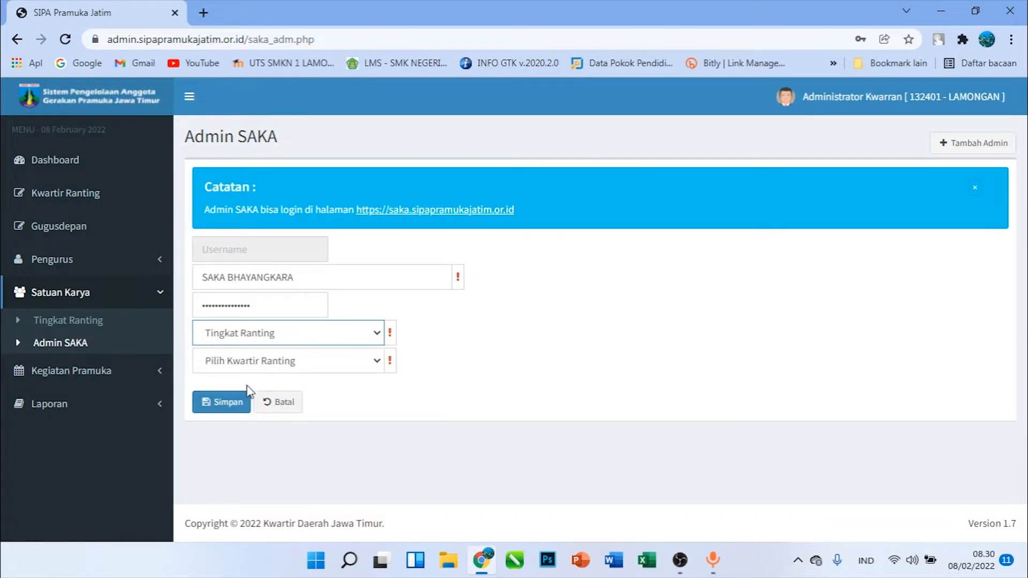
Assign the new SAKA admin to Kwartir Ranting 132401 - LAMONGAN, save the admin, and store its login in the browser
left_click(259, 361)
left_click(263, 392)
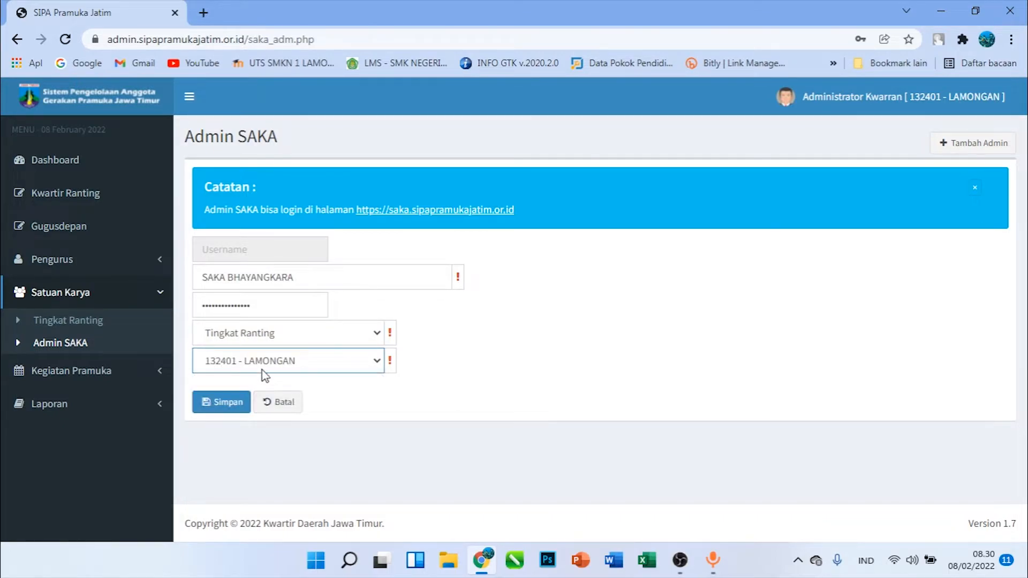
left_click(230, 403)
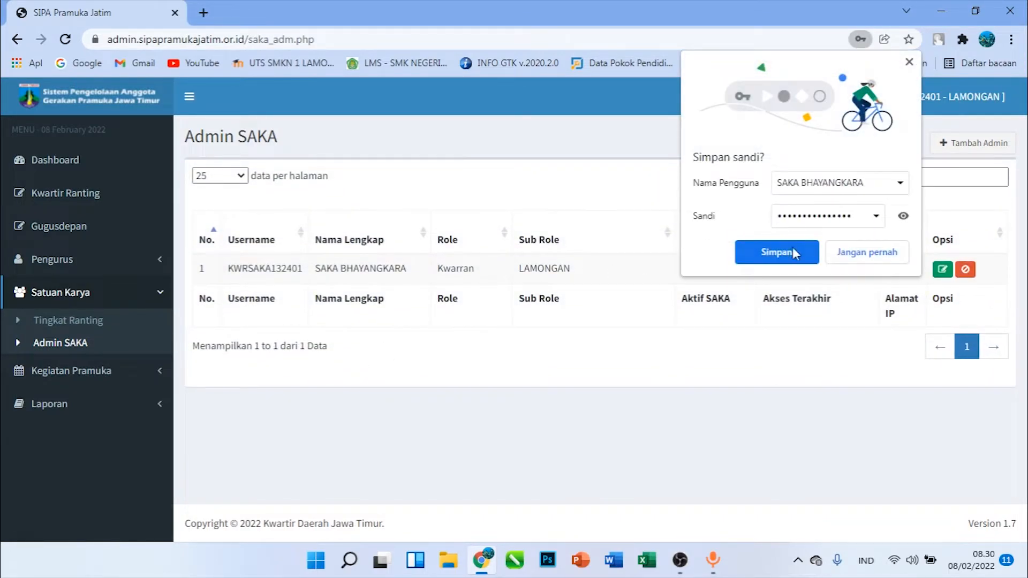
left_click(794, 253)
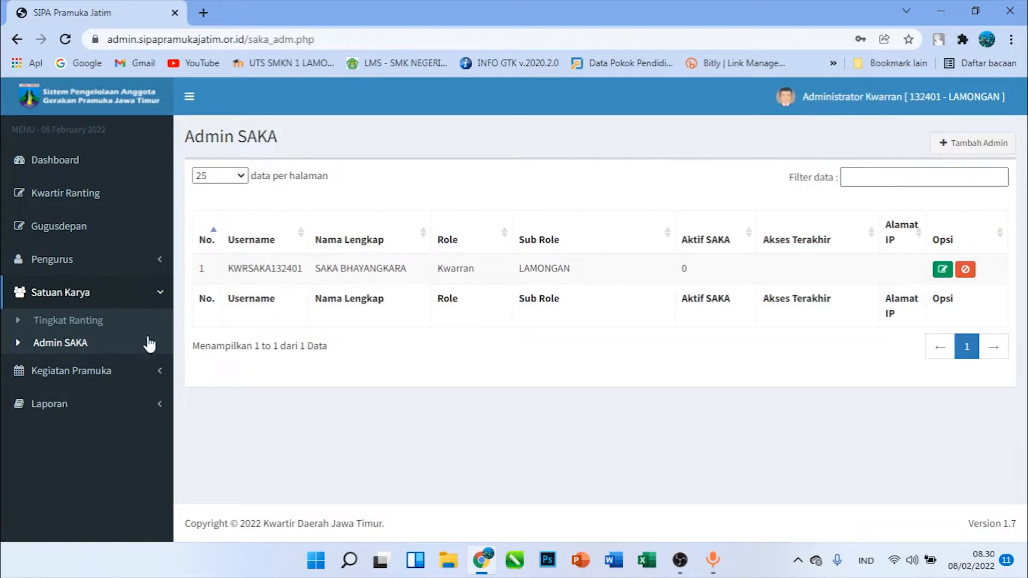
Start a new SAKA under Tingkat Ranting with Kwartir Ranting 132401 - LAMONGAN and Satuan Karya BHAYANGKARA
left_click(99, 322)
left_click(878, 140)
left_click(320, 182)
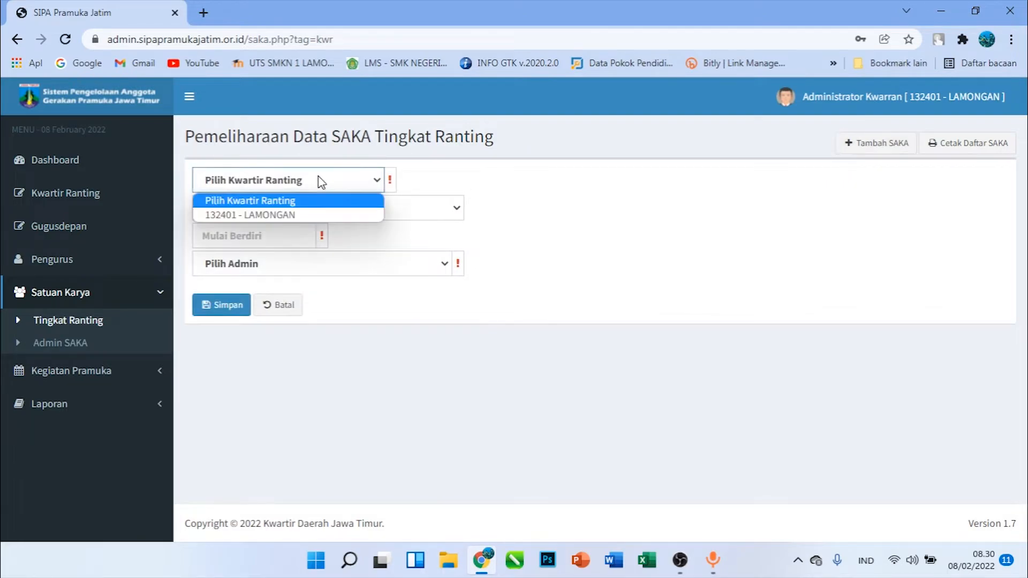
left_click(294, 213)
left_click(294, 210)
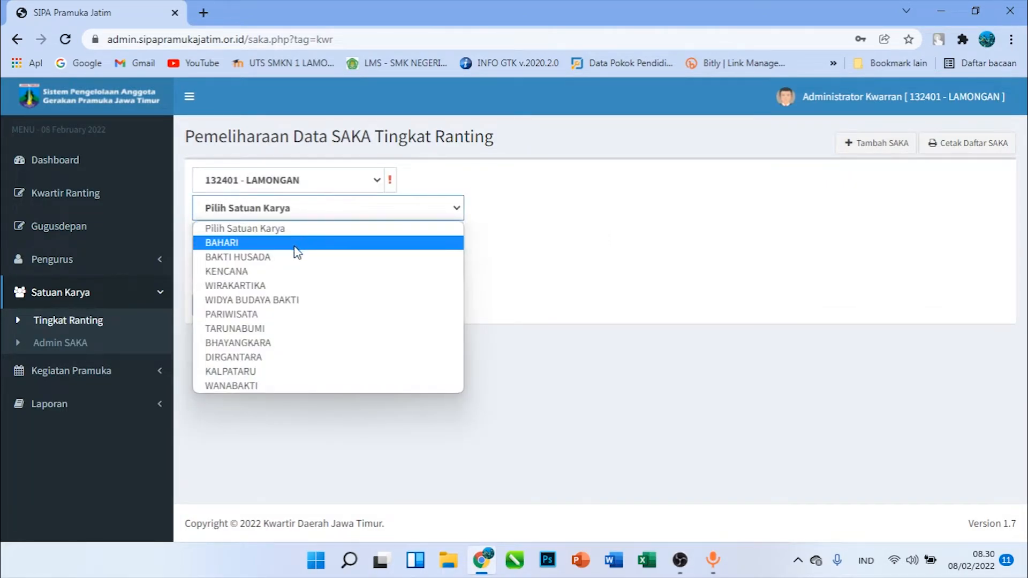
left_click(272, 347)
Set the SAKA's Mulai Berdiri date to 01/02/2022, assign SAKA BHAYANGKARA as its admin, and save the record
left_click(267, 237)
left_click(371, 238)
left_click(266, 235)
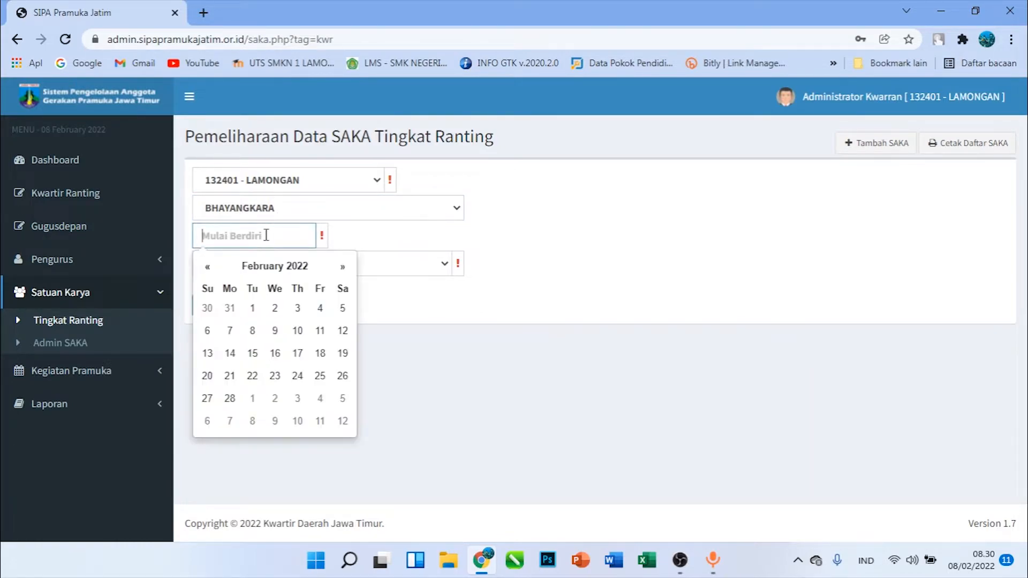
left_click(252, 308)
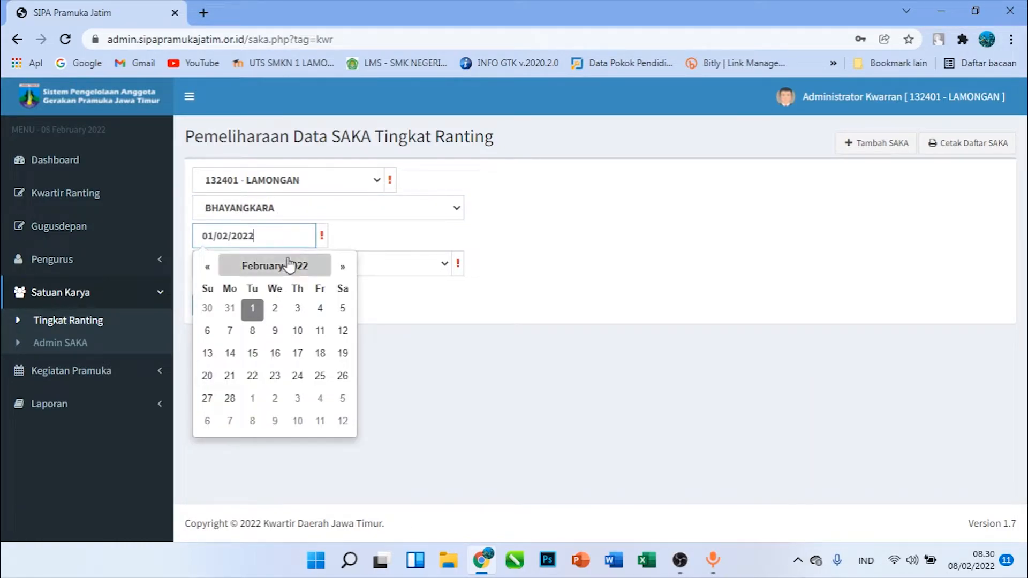
left_click(391, 247)
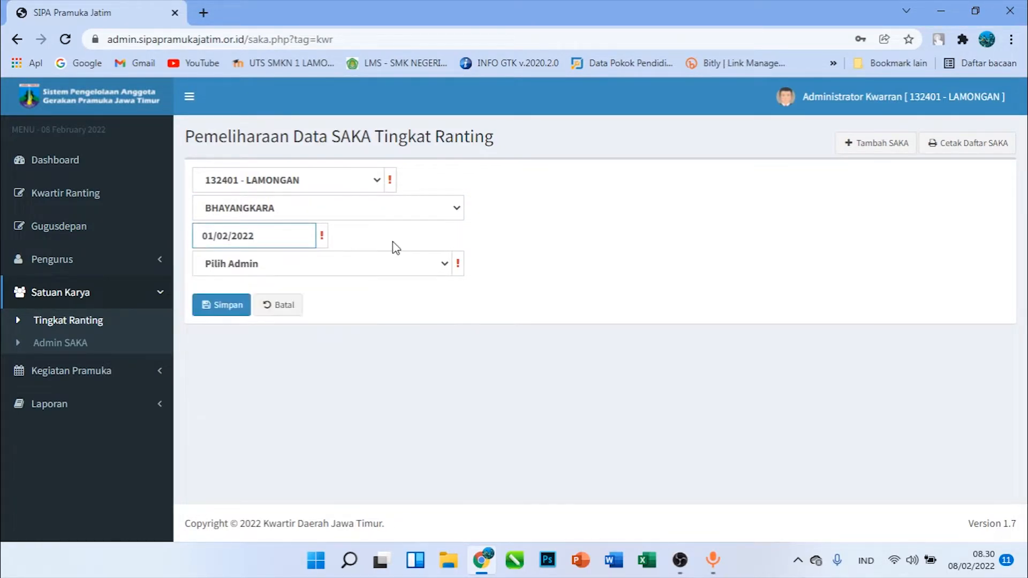
left_click(283, 276)
left_click(275, 298)
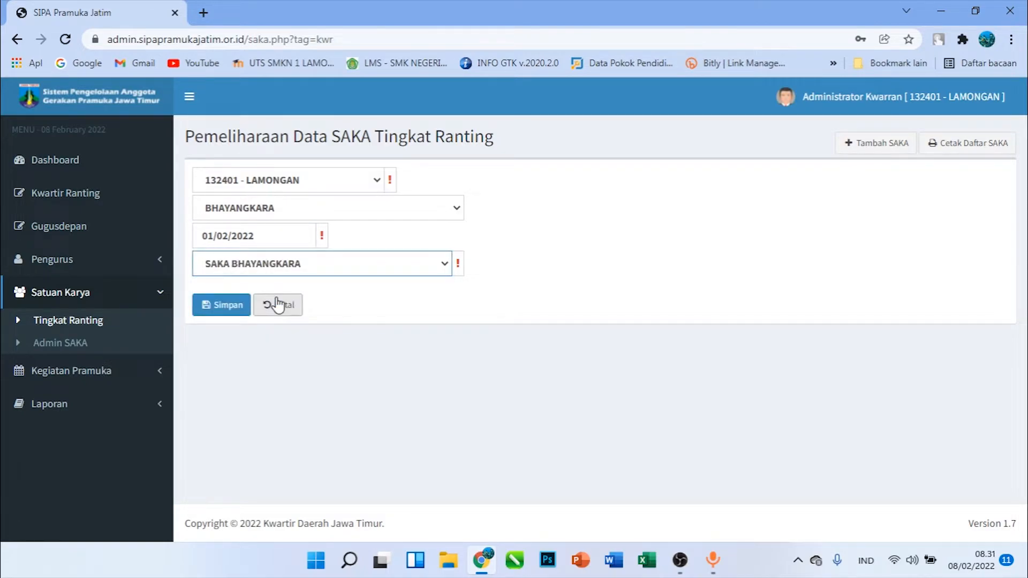
left_click(226, 314)
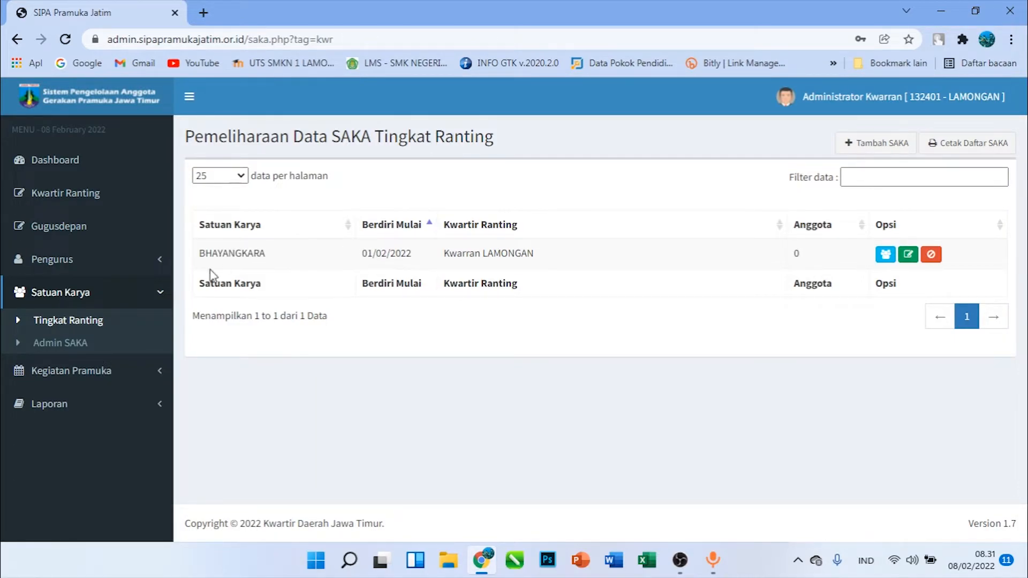
Go to Admin Kegiatan under Kegiatan Pramuka and start adding a new admin
left_click(98, 370)
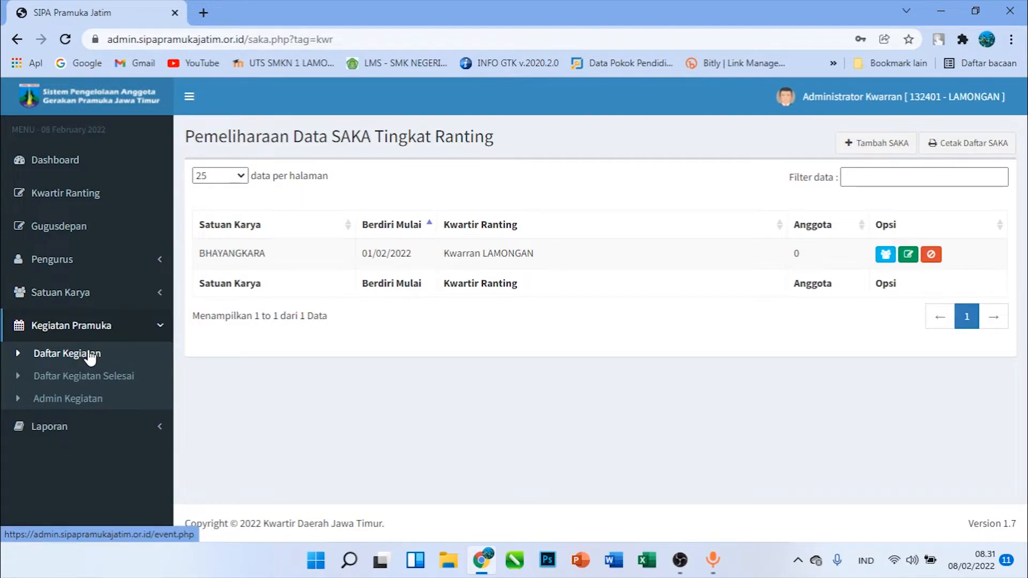
left_click(90, 355)
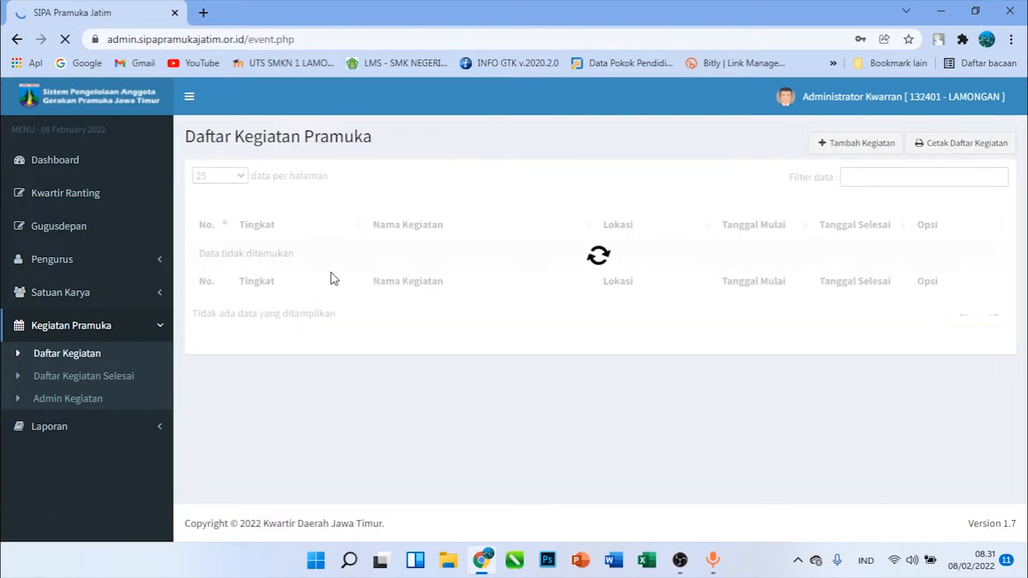
left_click(114, 396)
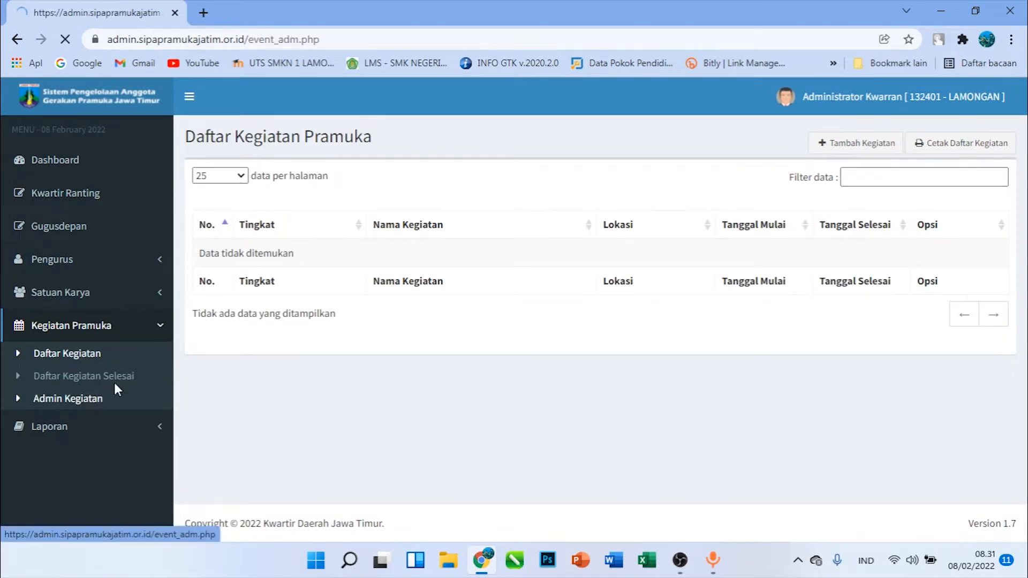
left_click_drag(375, 269, 391, 269)
left_click(443, 272)
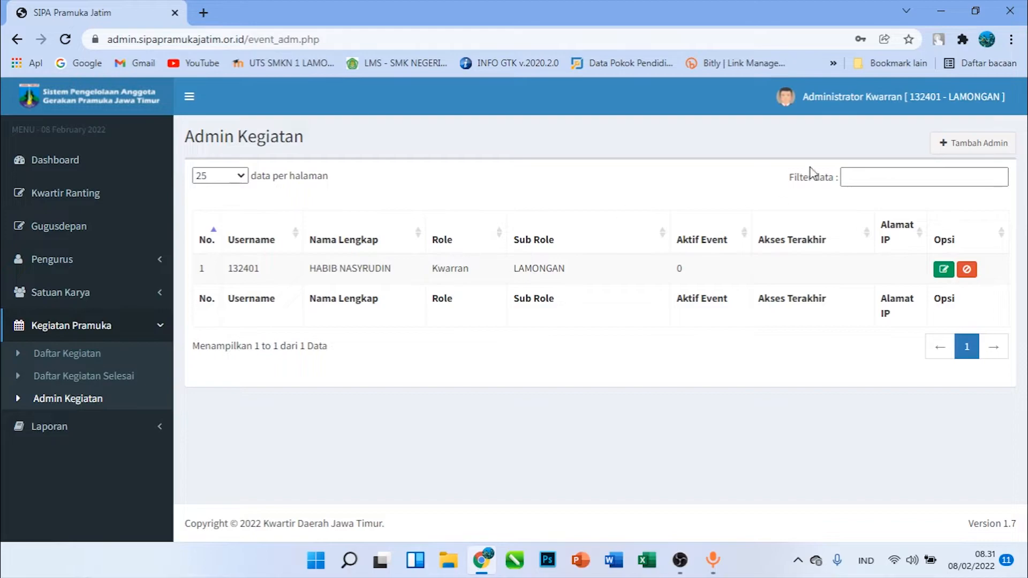
left_click(968, 148)
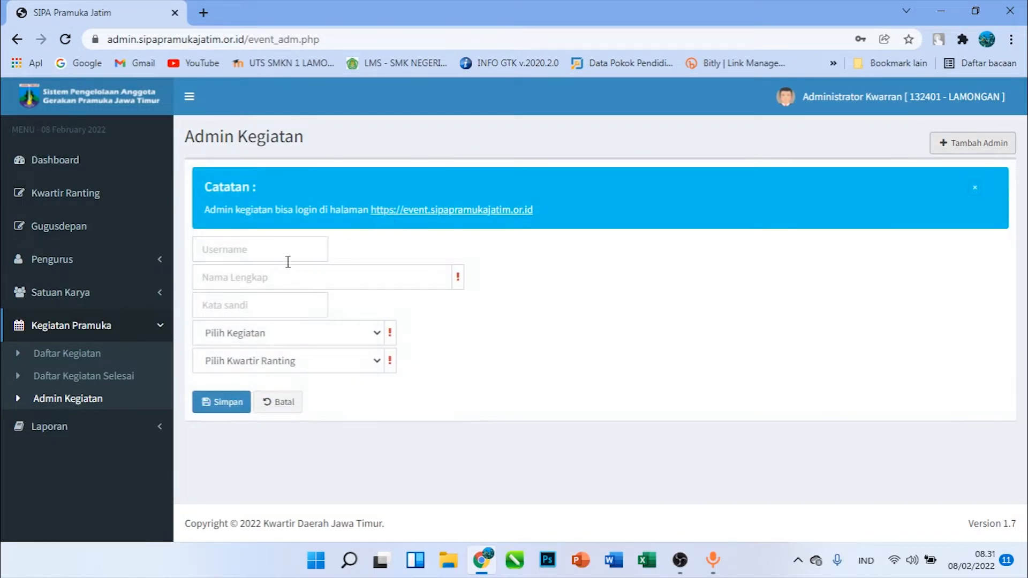
Enter the username PERSARI, the Nama Lengkap PERKEMAHAN SEHARI SIAGA GARUDA, and the account password for the activity admin
left_click(277, 251)
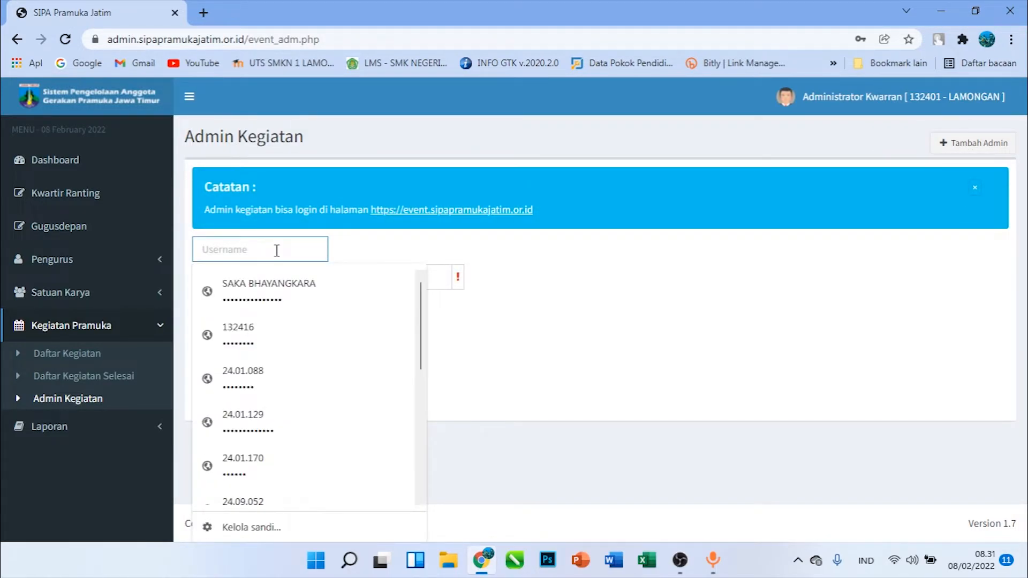
type("PERSARI")
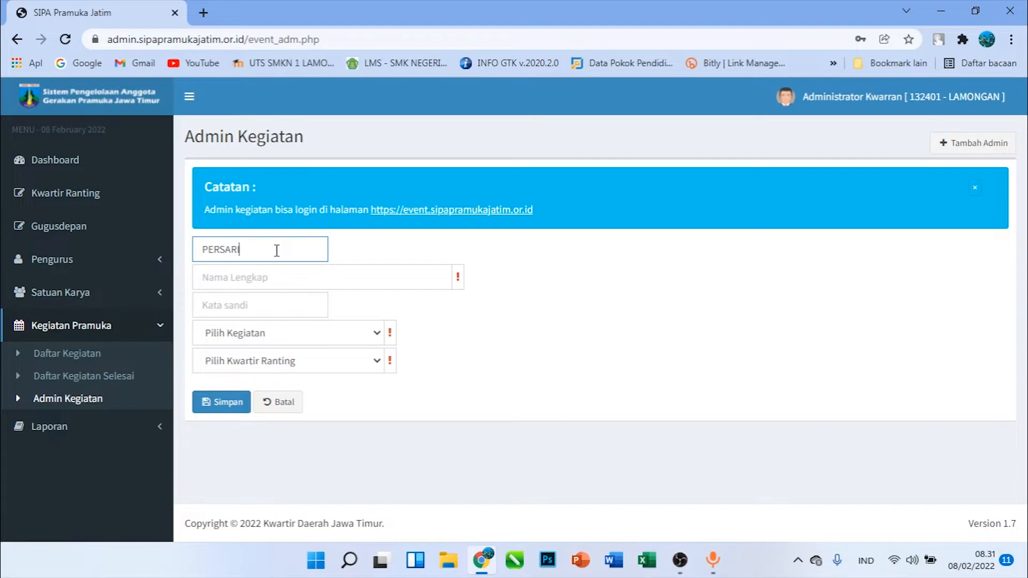
key("Tab")
type("PE")
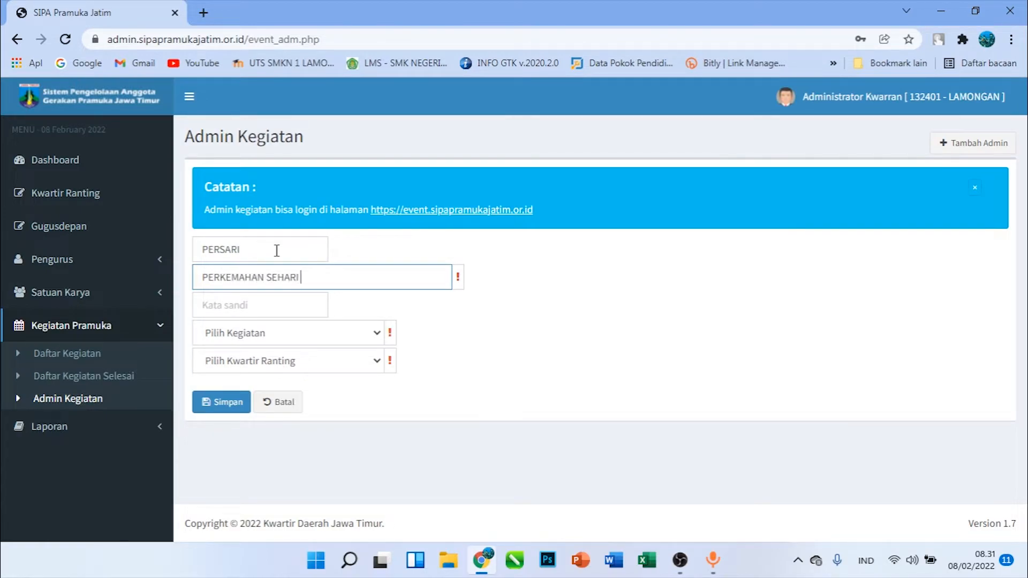
key("Tab")
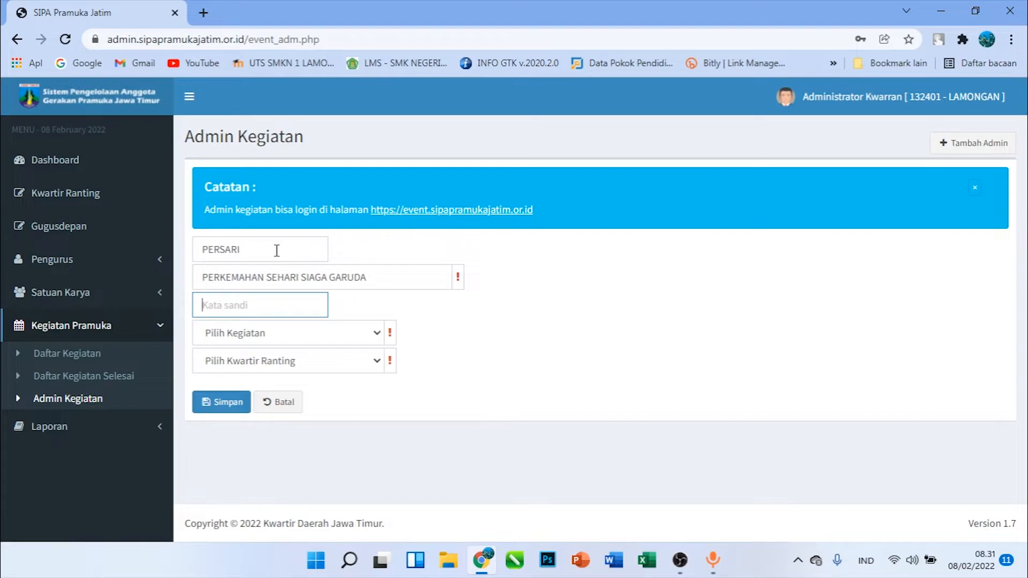
type("••")
Set the admin's activity level to Kwartir Ranting and its kwartir to 132401 - LAMONGAN, and try to save
left_click(236, 334)
left_click(249, 365)
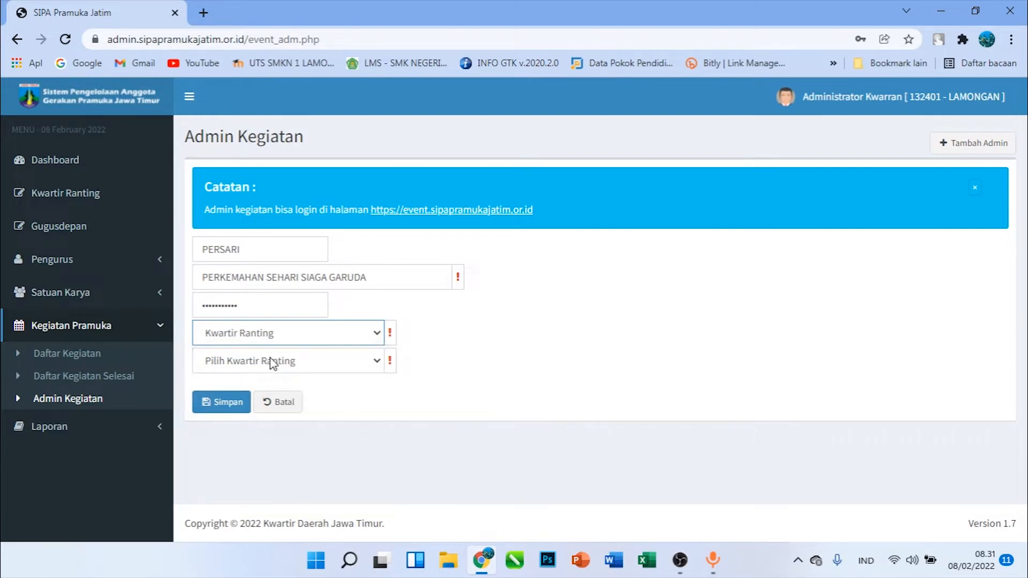
left_click(272, 364)
left_click(266, 397)
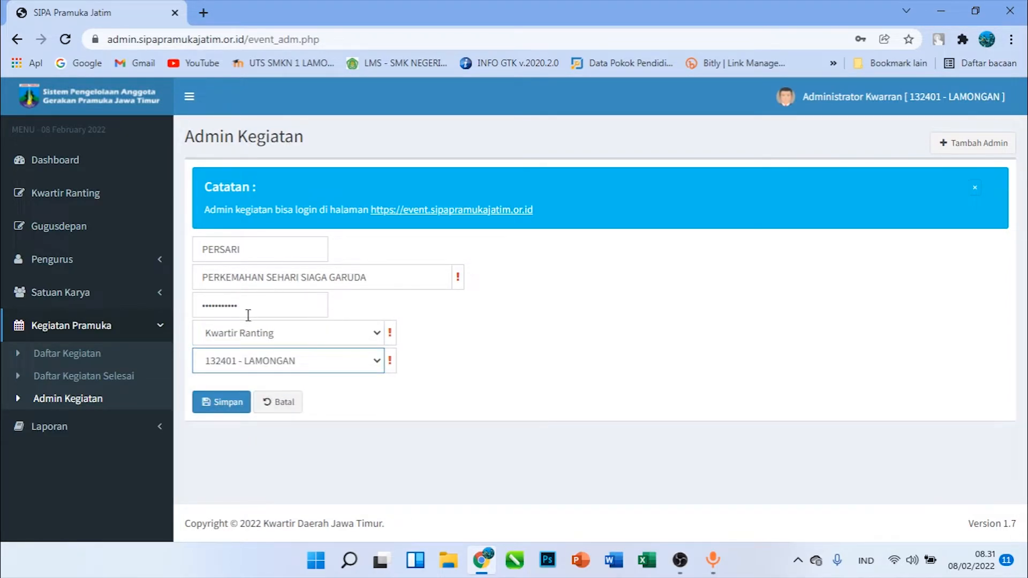
left_click(232, 403)
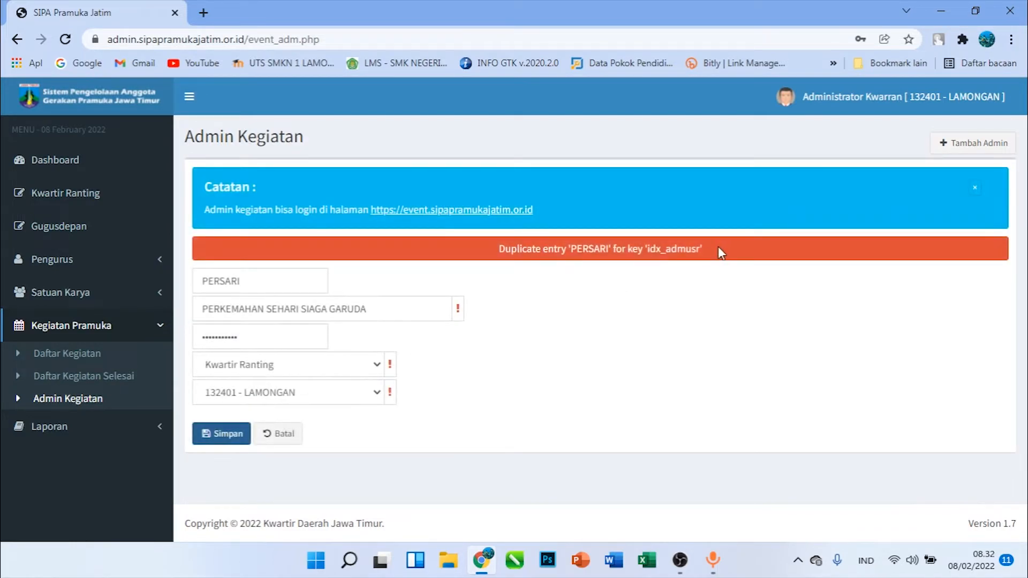
Replace the activity admin's account password with a new one and try to save again
left_click_drag(266, 336, 131, 342)
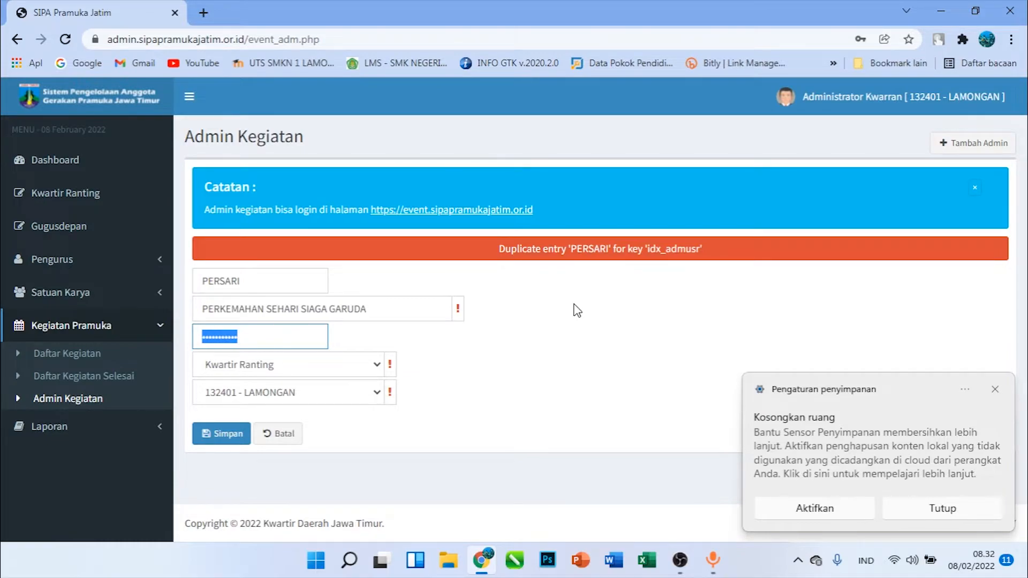
type("•")
left_click(215, 439)
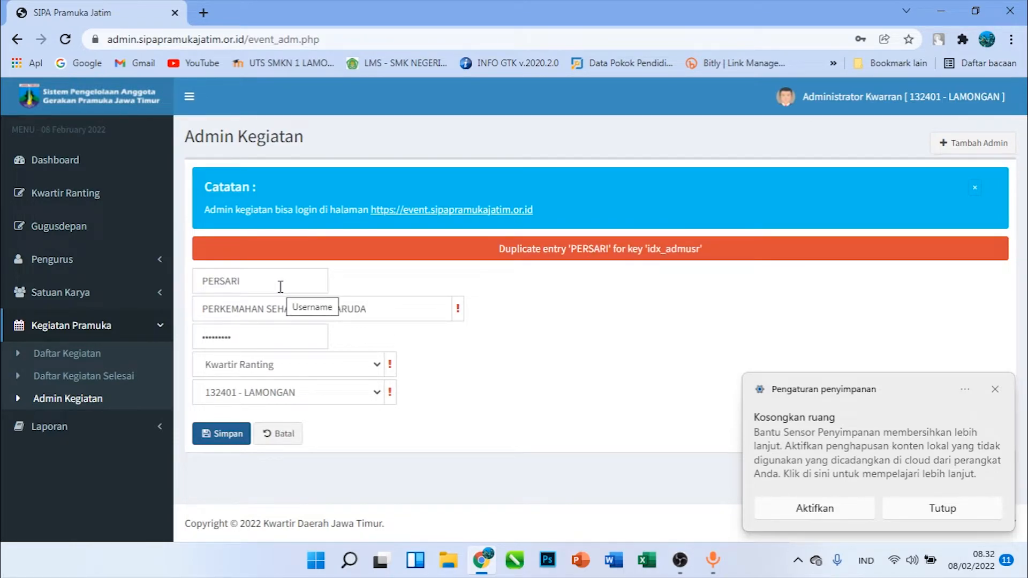
left_click_drag(280, 285, 184, 292)
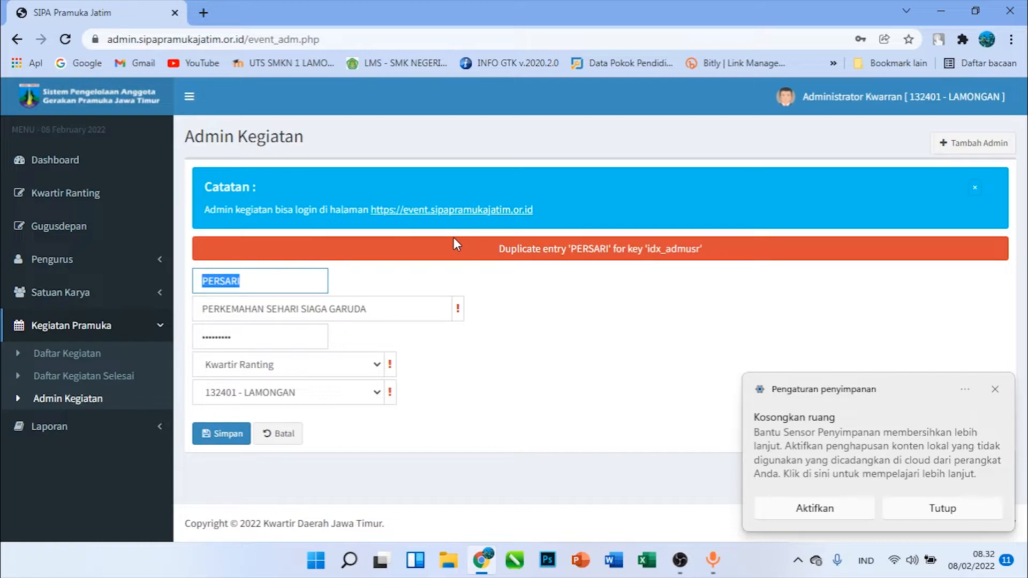
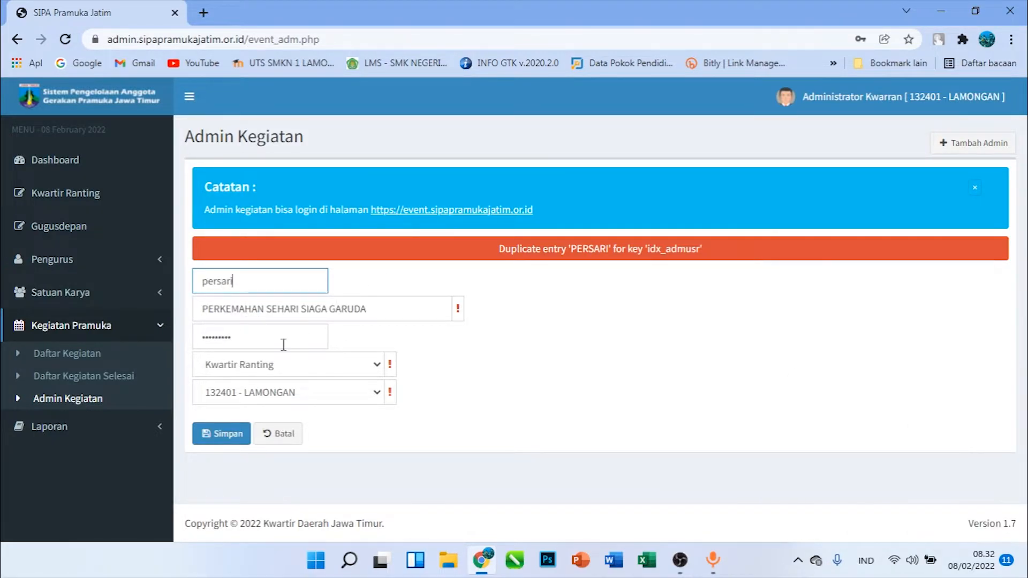
left_click(233, 440)
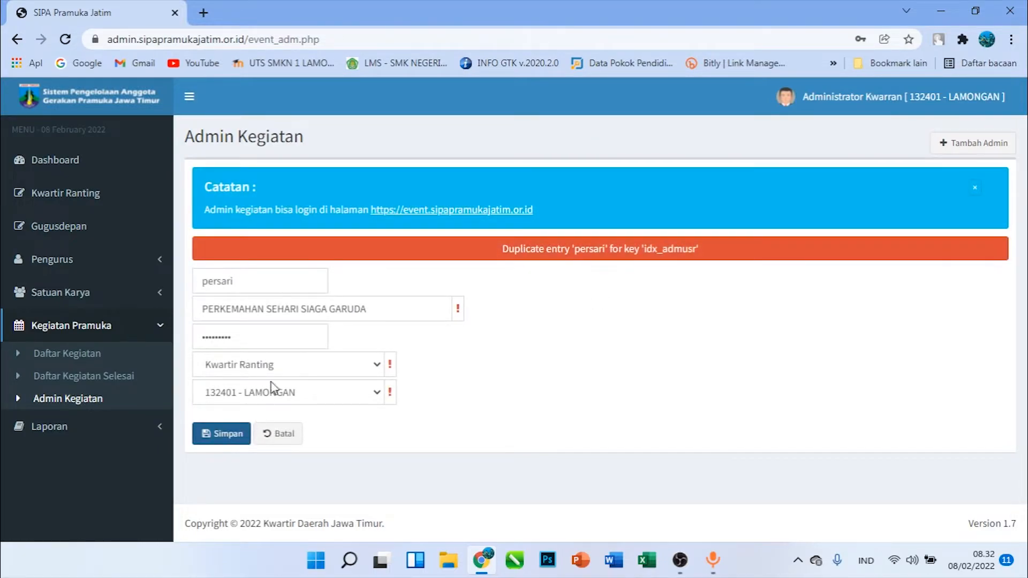
Change the activity admin's username to siaga001, save the admin, and store its login in the browser
double_click(253, 286)
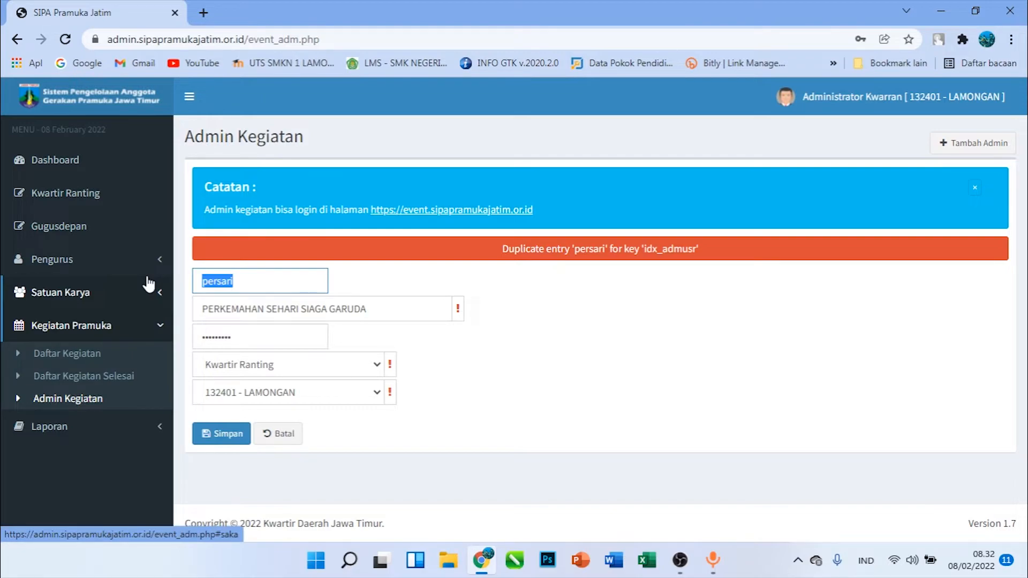
type("Siaga")
key("BackSpace")
key("BackSpace")
key("BackSpace")
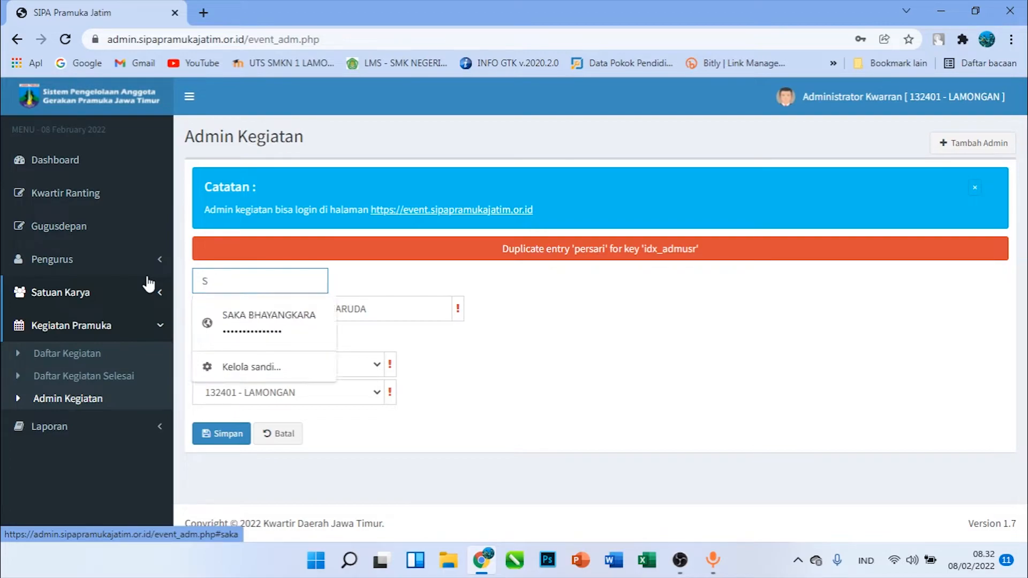
type("iaga001")
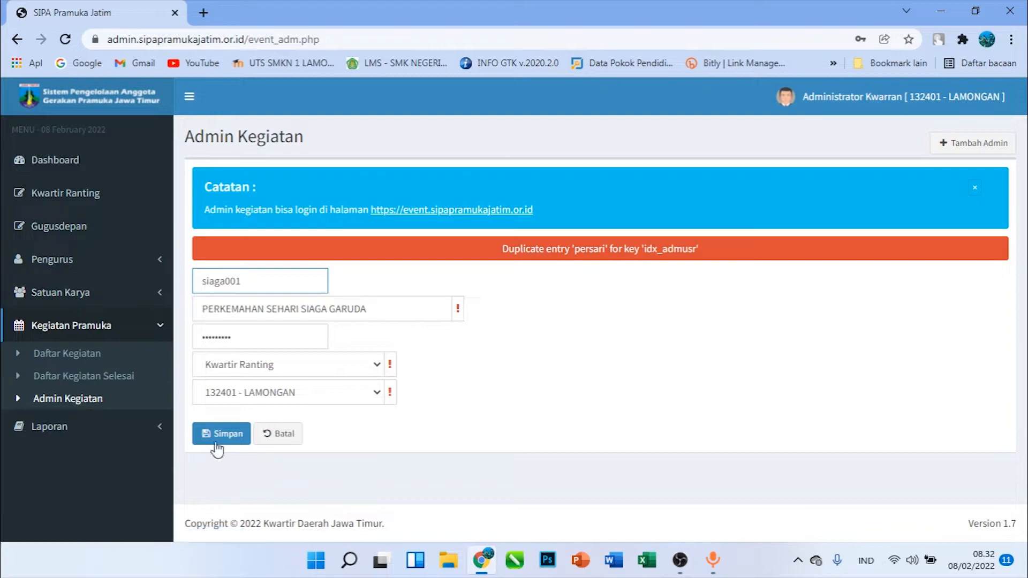
left_click(222, 430)
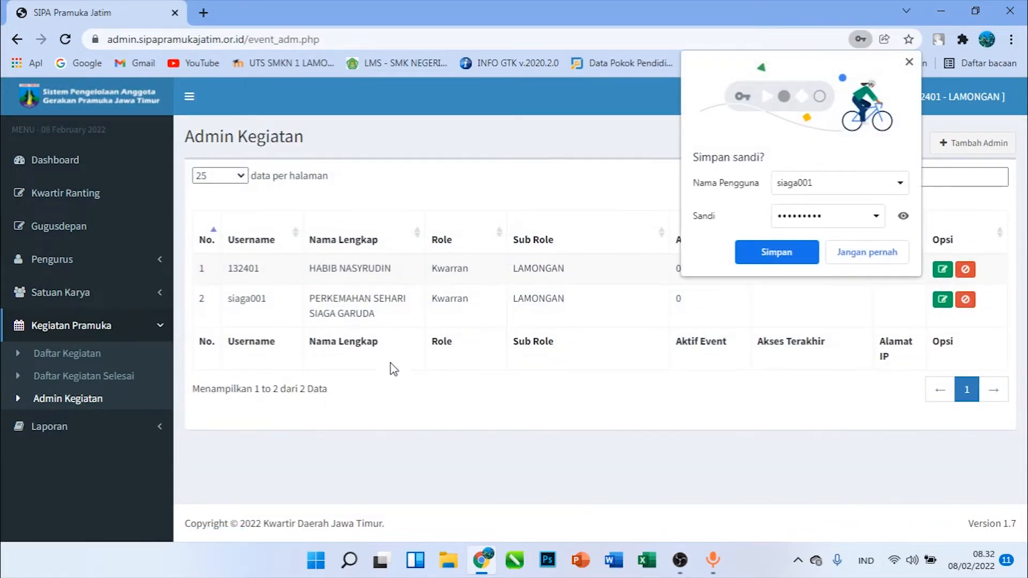
left_click(776, 258)
Start a new activity in Daftar Kegiatan with the level Kwartir Ranting and the kwartir 132401 - LAMONGAN
left_click(99, 355)
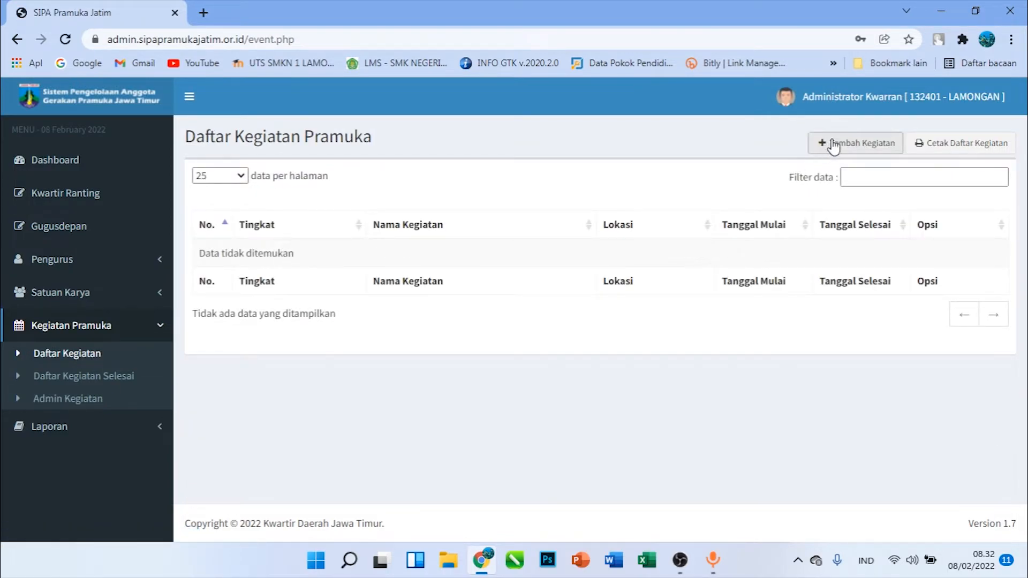
left_click(840, 142)
left_click(278, 184)
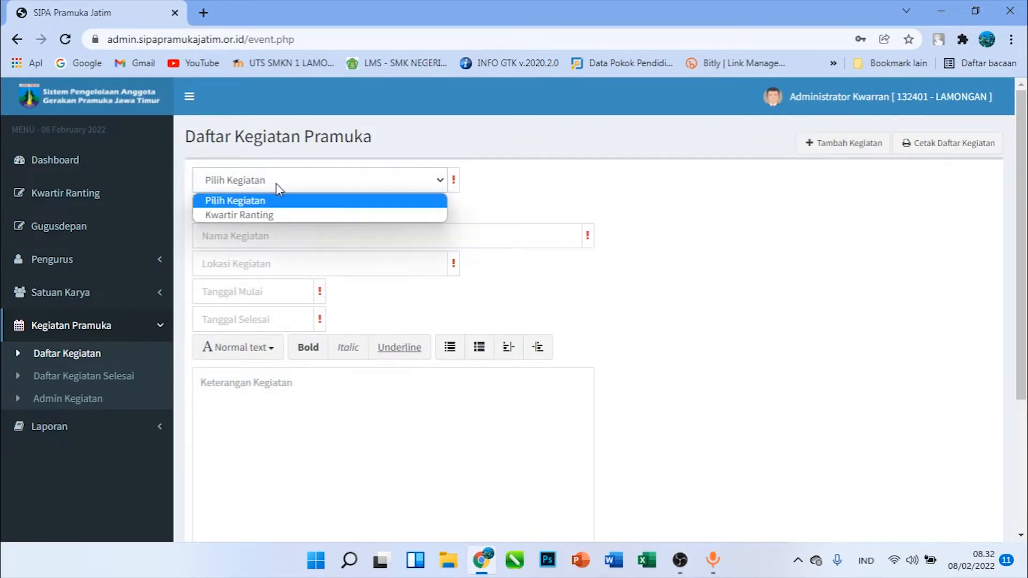
left_click(271, 220)
left_click(272, 208)
left_click(253, 243)
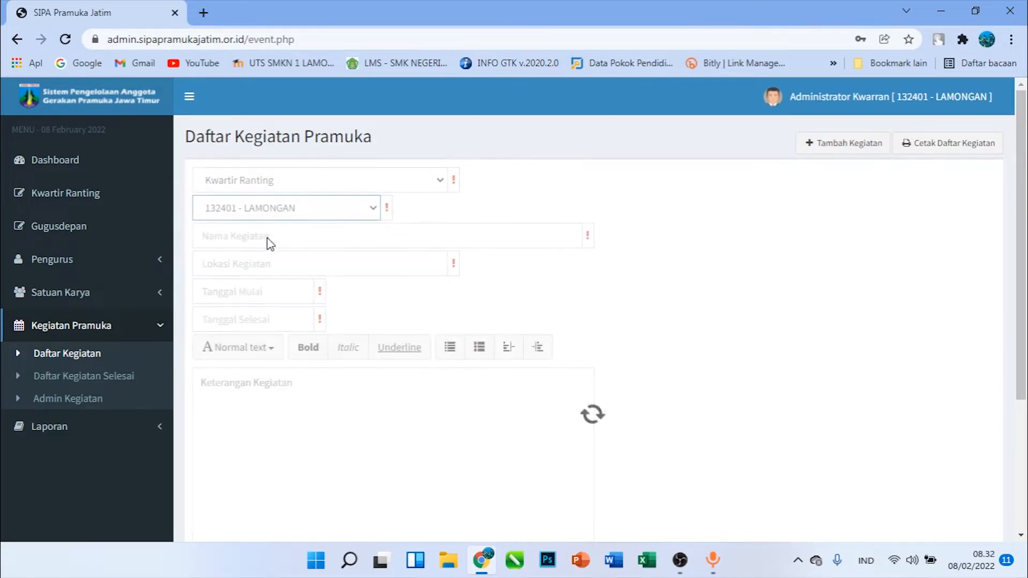
Name the new activity PERKEMAHAN SEHARI SIAGA GARUDA and enter LAMONGAN as its location
left_click(304, 234)
type("PE")
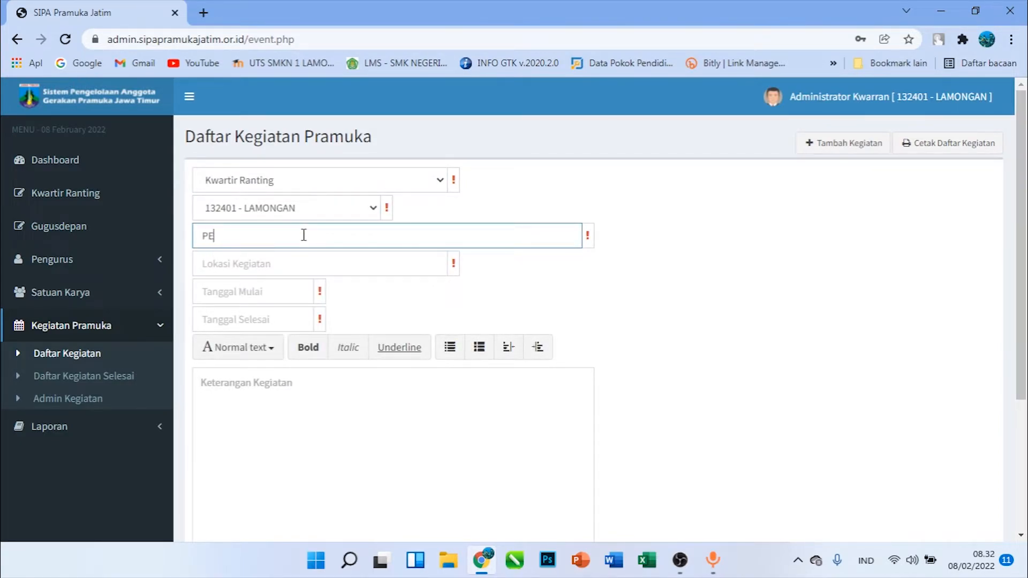
type("RKEAHA")
type("MAHAN")
type(" SEHARI")
type(" SIAGA GARUDA")
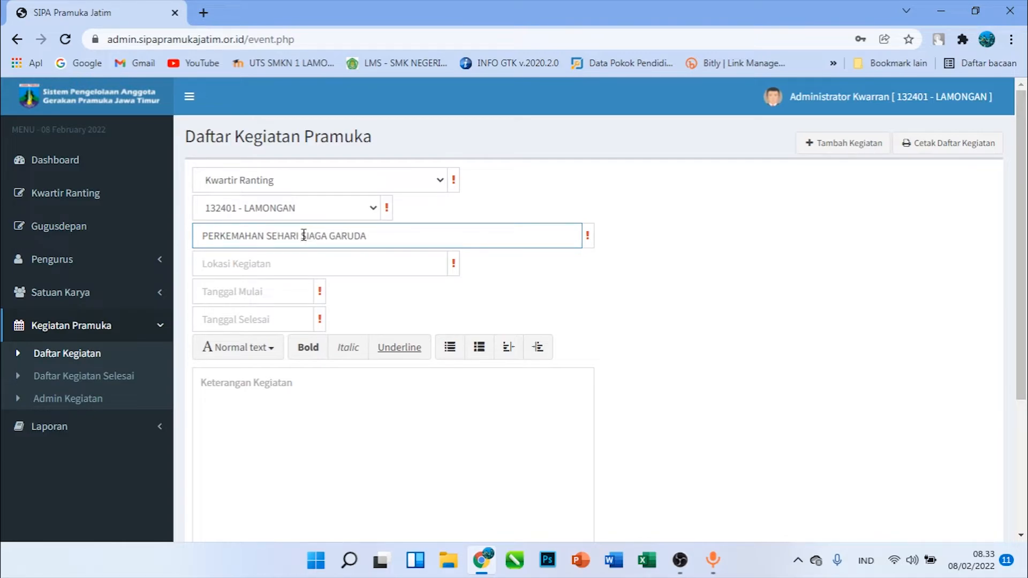
left_click(299, 274)
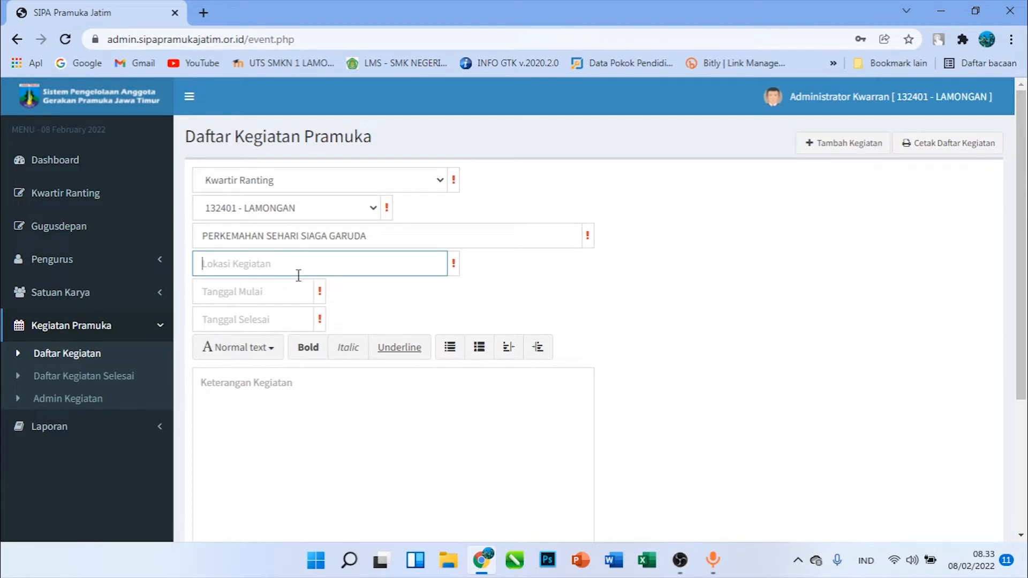
type("LAMONGAN")
Set both the activity's start date and end date to 22/02/2022
left_click(295, 291)
left_click(252, 428)
left_click(384, 317)
left_click(271, 321)
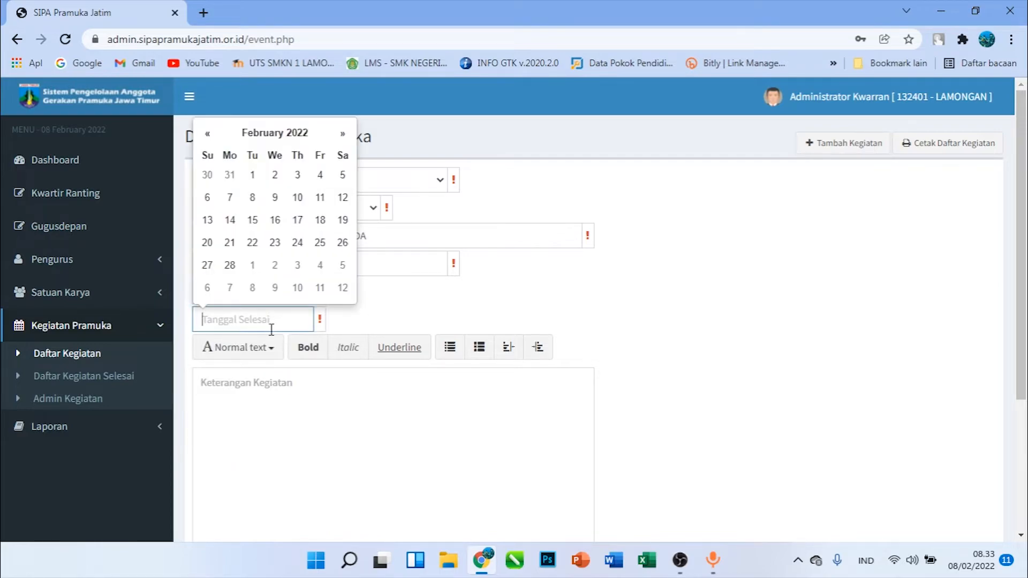
left_click(252, 243)
Enter the activity description "Merupakan Perkemahan Sehari dalam Rangka Persiapan Menuju Pramuka Siaga Garuda Tahun 2022"
left_click(311, 406)
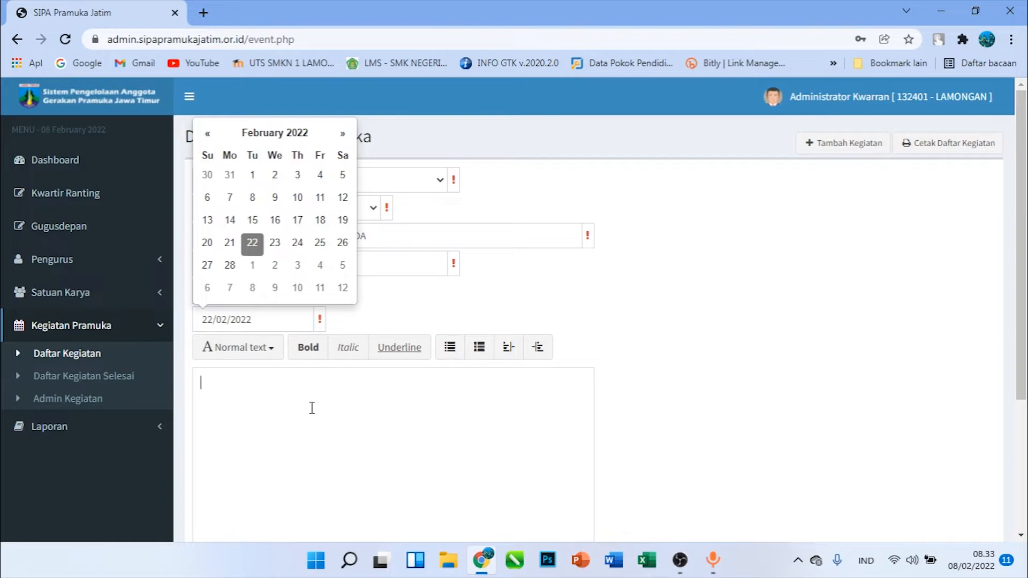
type("Merupakan Perkamah")
key("BackSpace")
key("BackSpace")
key("BackSpace")
key("BackSpace")
key("BackSpace")
key("BackSpace")
type("mahan")
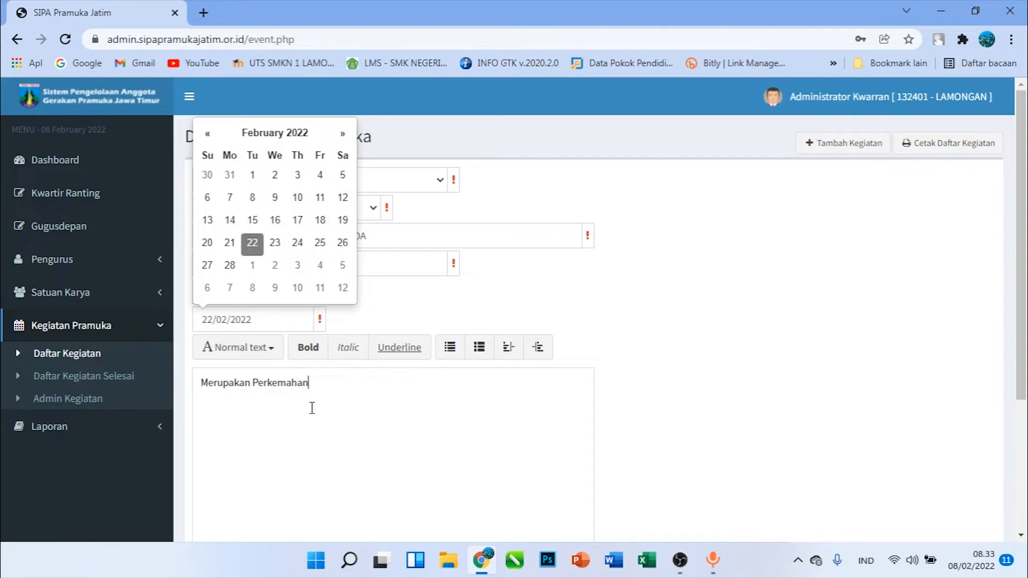
type(" Sehari dalam Rang")
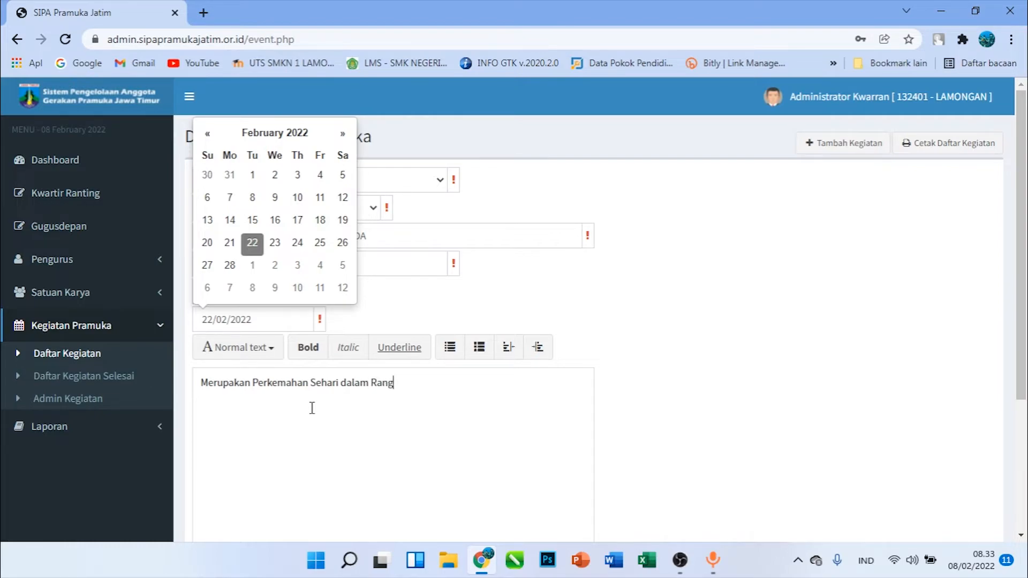
type("ak Persiaansiapan")
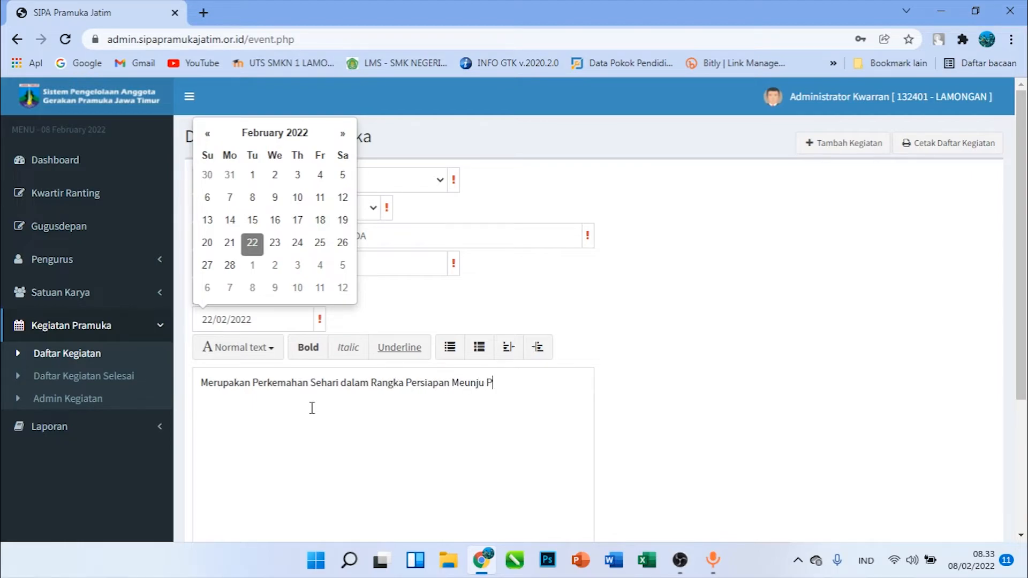
key("BackSpace")
key("BackSpace")
key("BackSpace")
type("nuju Pramuka Siaga GARUda Tahun")
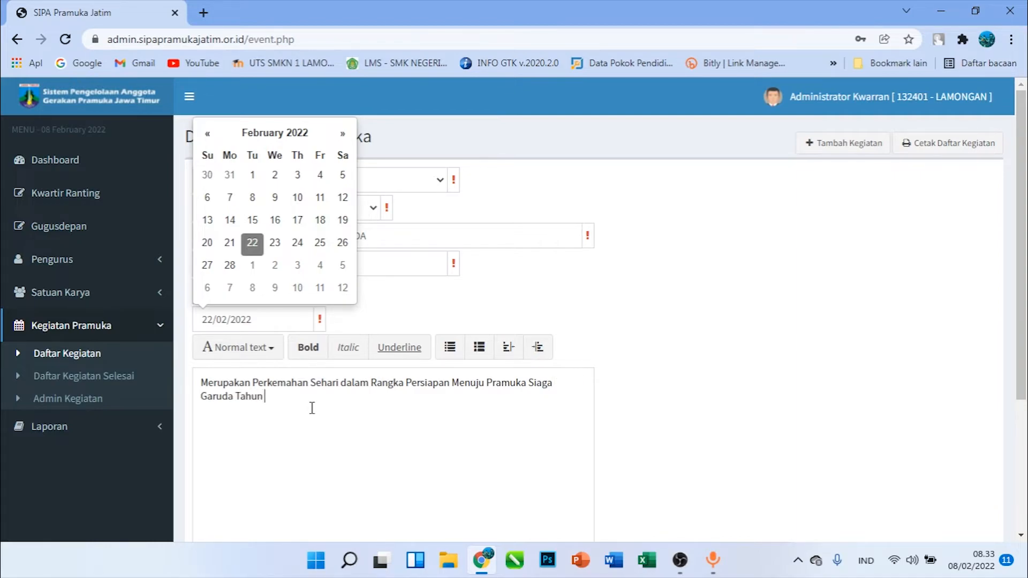
type(" 29")
Assign PERKEMAHAN SEHARI SIAGA GARUDA as the activity's admin and save the activity
scroll(312, 408, "down", 4)
left_click(227, 418)
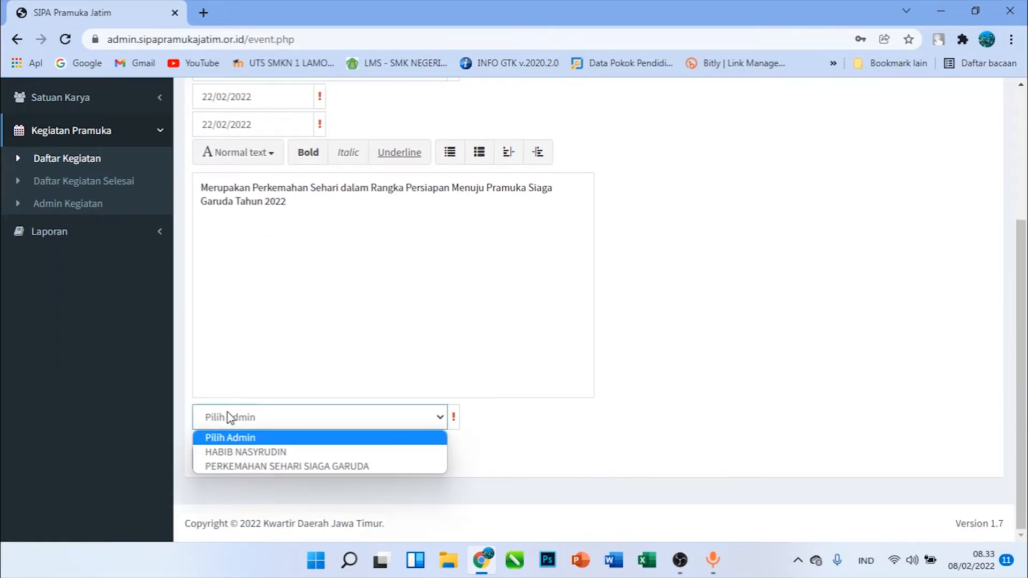
left_click(248, 466)
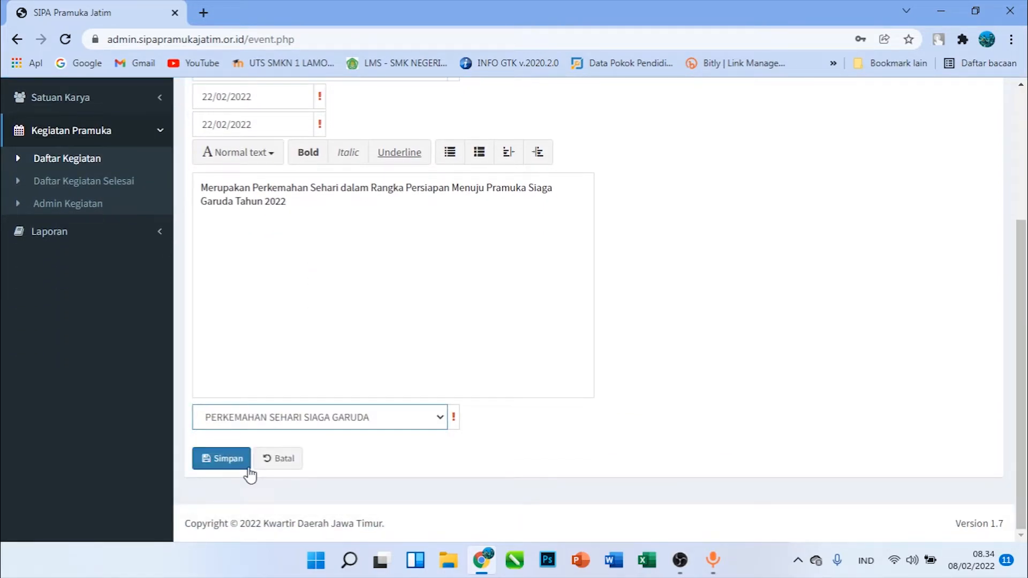
left_click(219, 461)
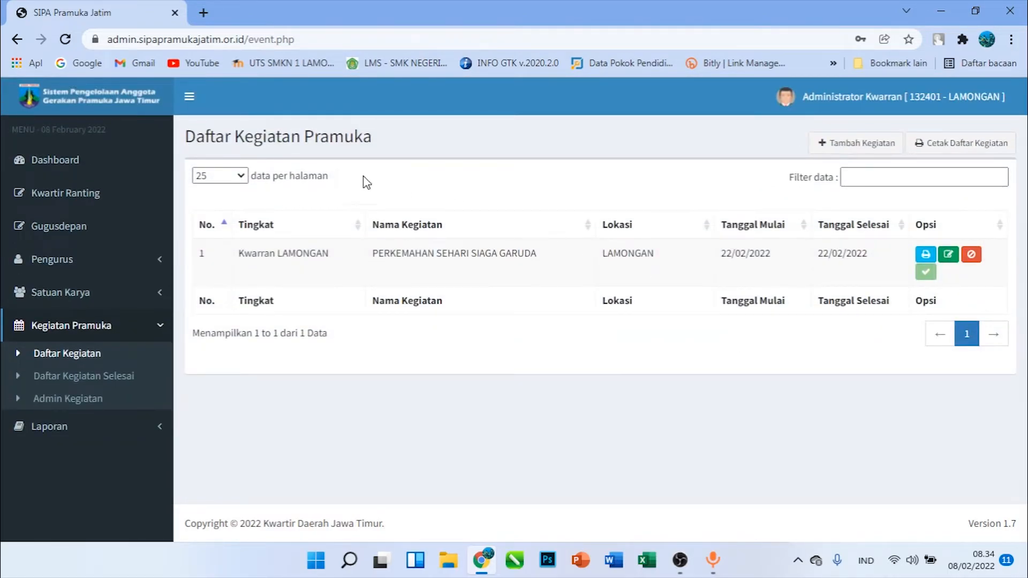
Generate the Statistik Anggota report for 132401 - LAMONGAN with Semua Gugusdepan and review the member figures by gender and Golongan
left_click(75, 427)
scroll(107, 449, "down", 3)
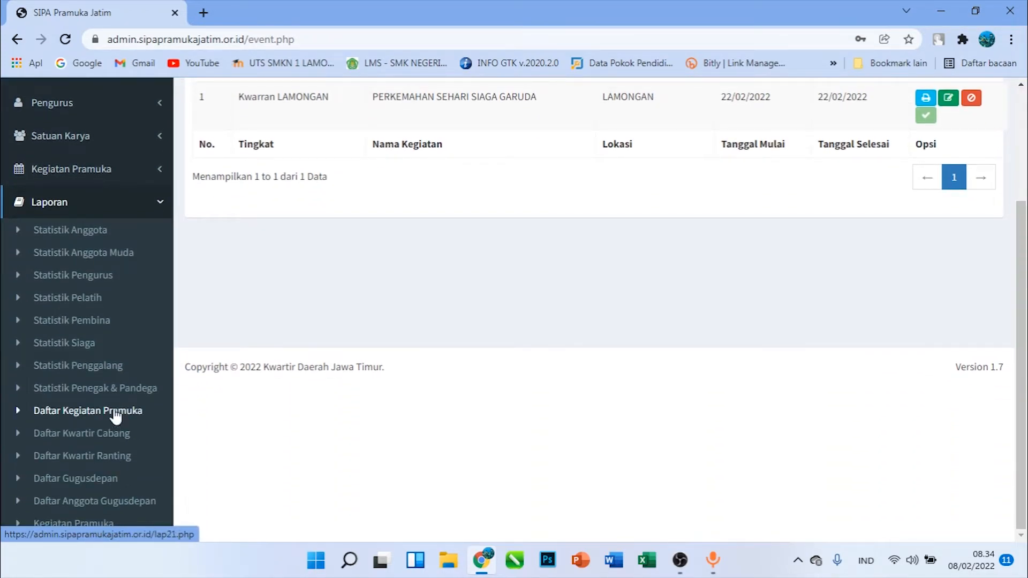
left_click(92, 231)
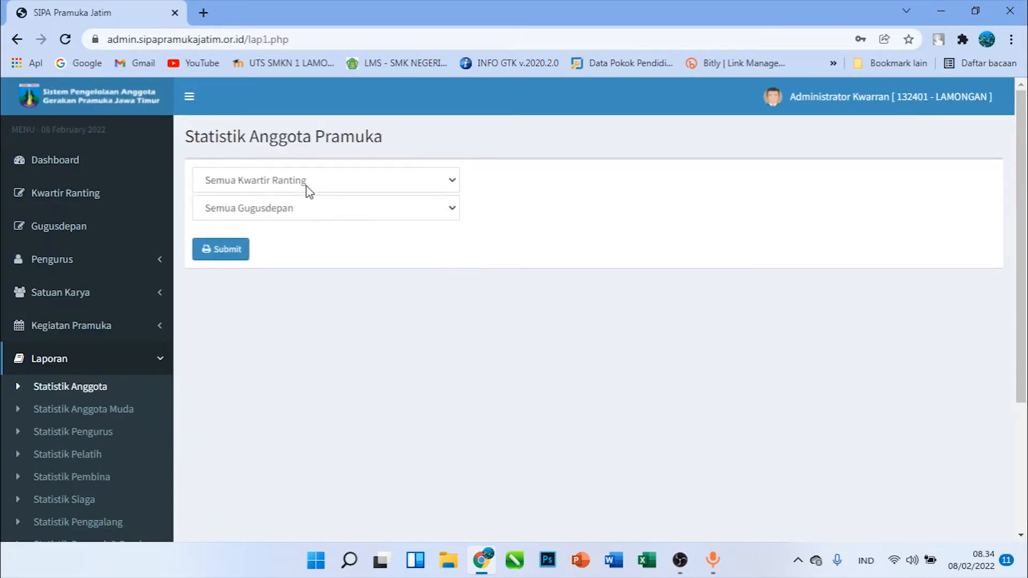
left_click(305, 187)
left_click(306, 212)
left_click(306, 208)
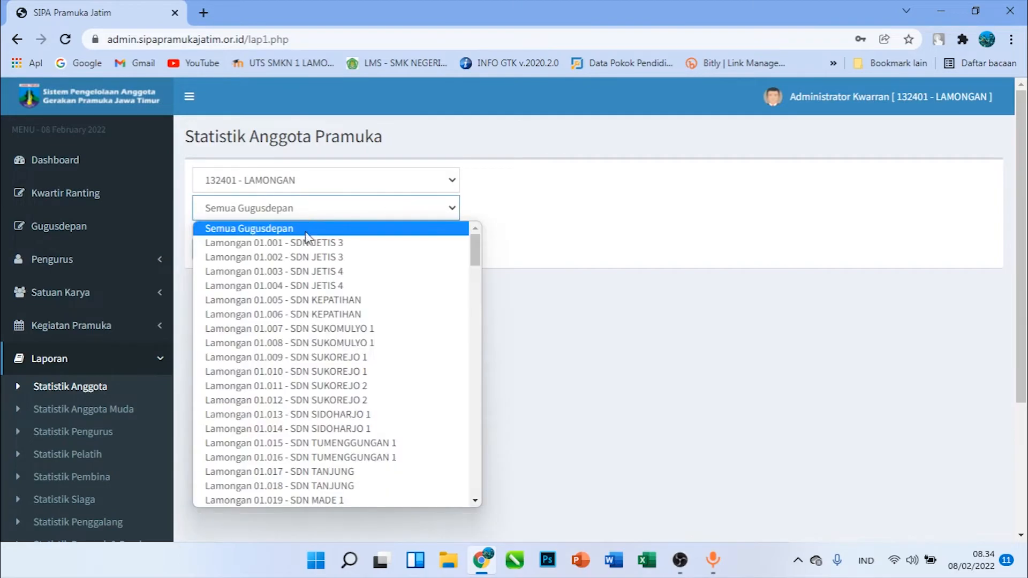
left_click(295, 224)
left_click(236, 259)
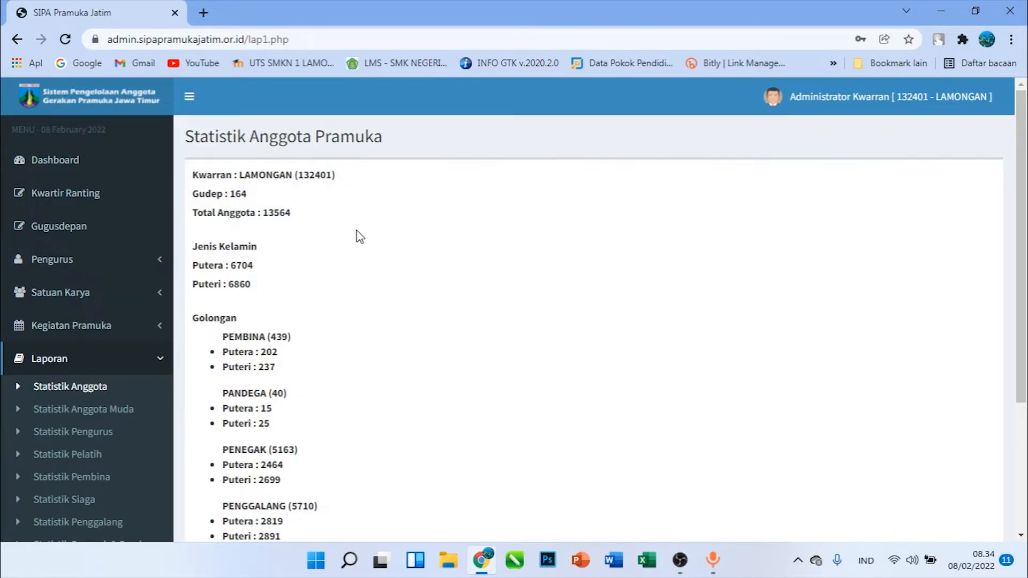
scroll(245, 207, "down", 1)
scroll(248, 213, "down", 2)
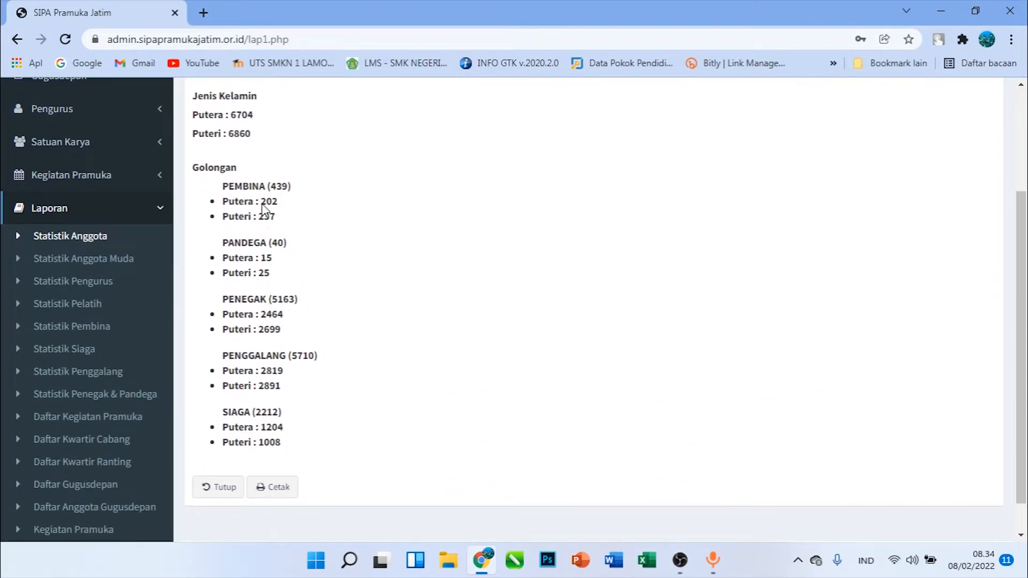
Submit the Statistik Anggota Muda report for 132401 - LAMONGAN with Semua Gugusdepan and close the resulting printout
left_click(106, 264)
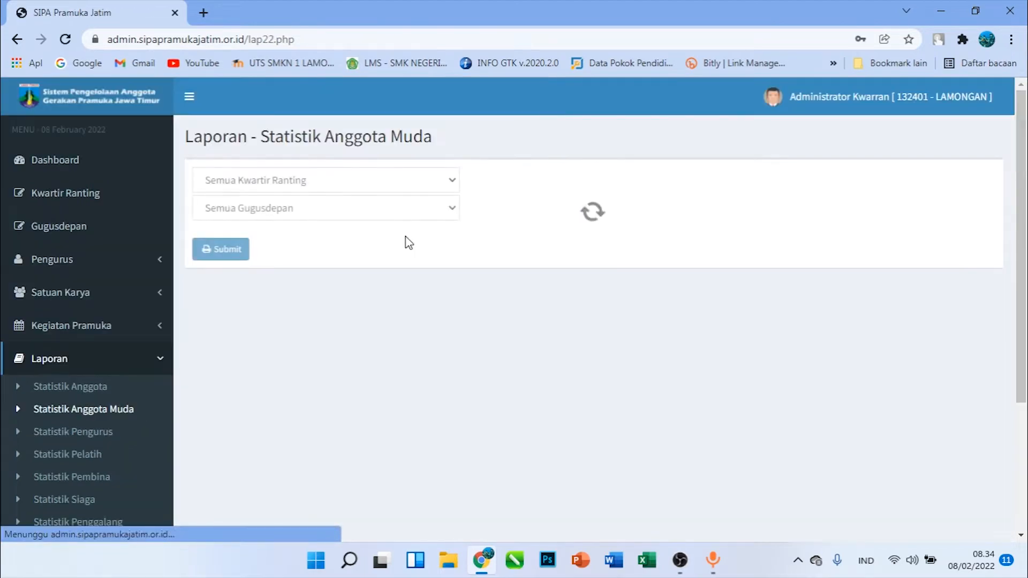
left_click(266, 182)
left_click(235, 213)
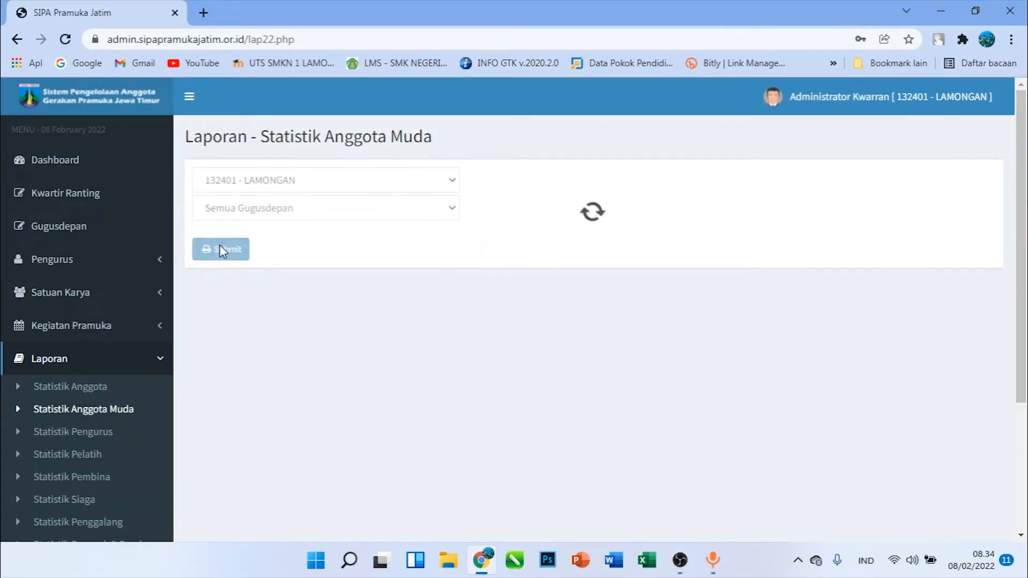
left_click(231, 249)
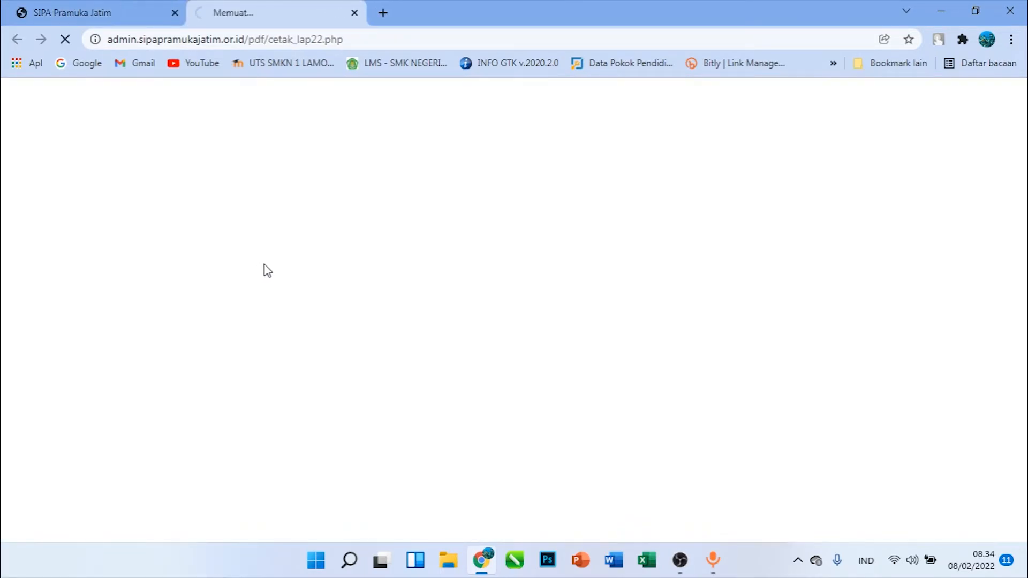
left_click(354, 13)
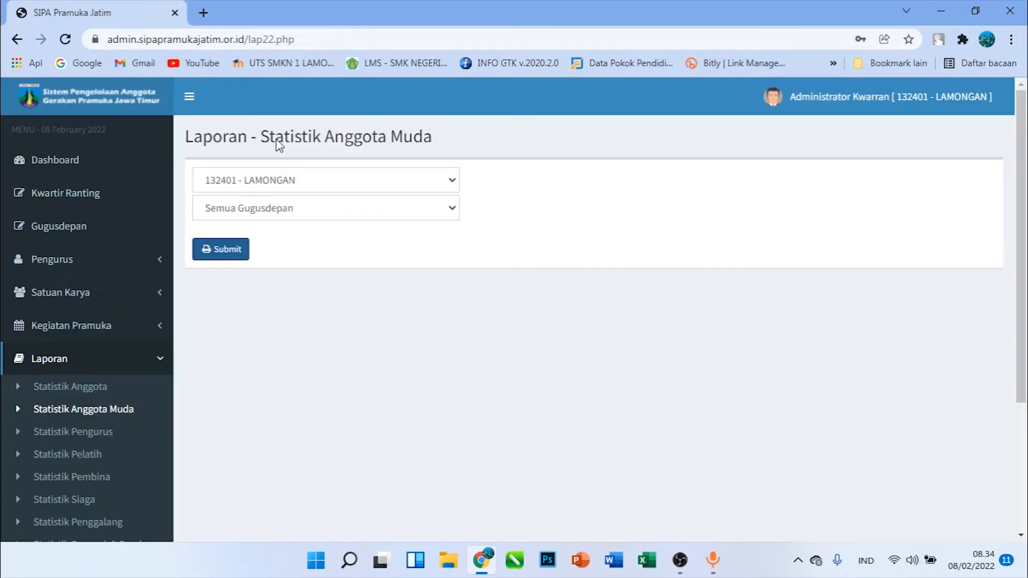
Open the Kegiatan Pramuka report form under Laporan
scroll(308, 111, "down", 4)
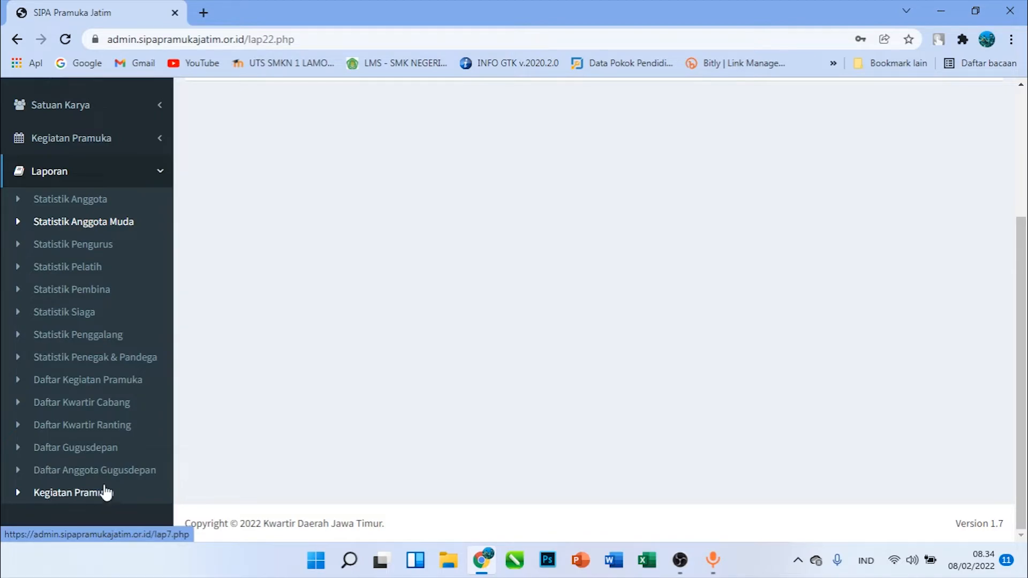
left_click(106, 498)
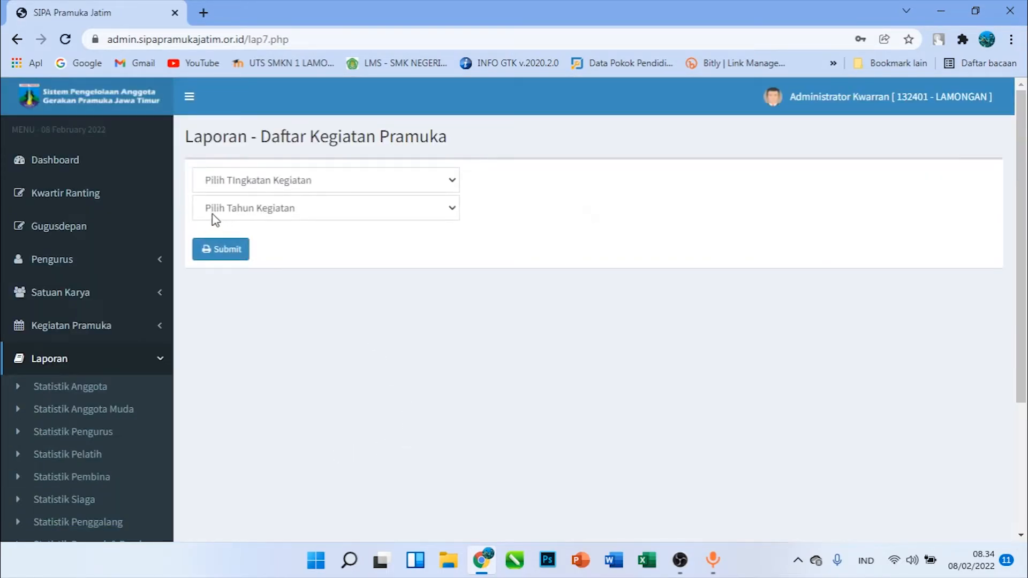
Show the Kwarran agenda on the Dashboard and examine the listed activities, including the PERKEMAHAN SEHARI SIAGA GARUDA entry
left_click(98, 162)
scroll(478, 276, "down", 1)
scroll(478, 276, "down", 5)
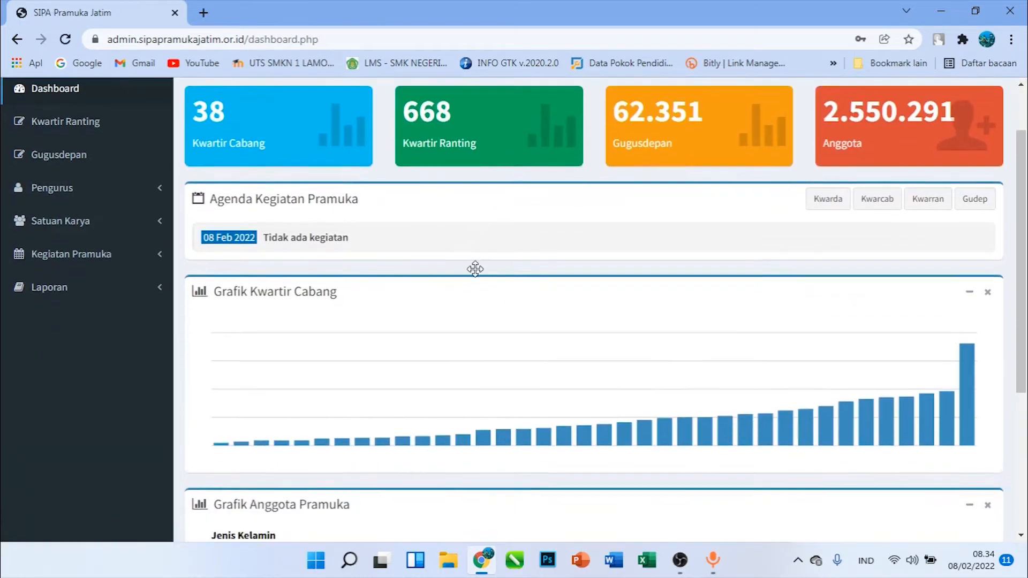
scroll(705, 268, "up", 4)
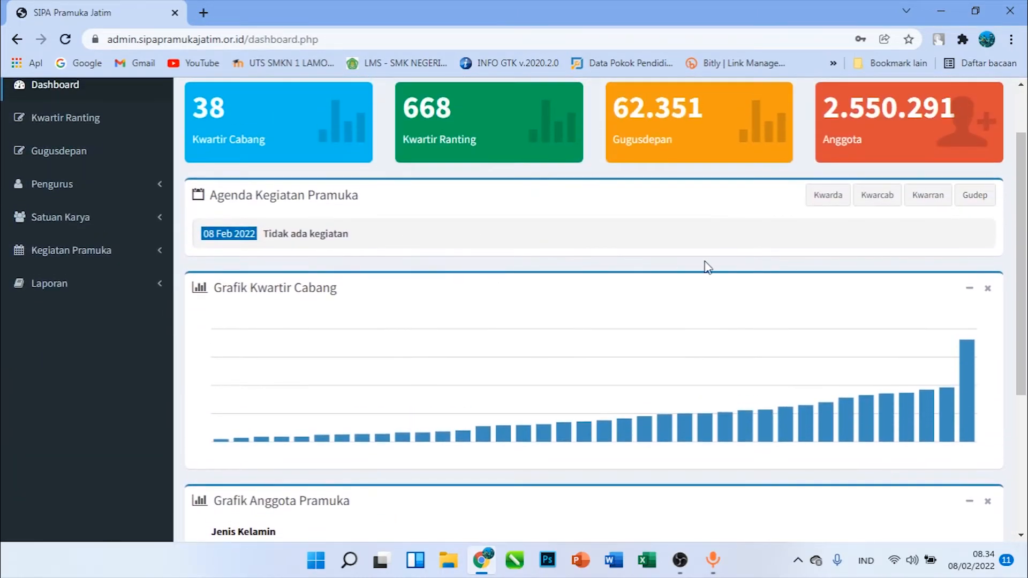
left_click(934, 213)
left_click_drag(274, 265, 413, 266)
left_click(410, 357)
left_click_drag(265, 364, 522, 367)
left_click(561, 355)
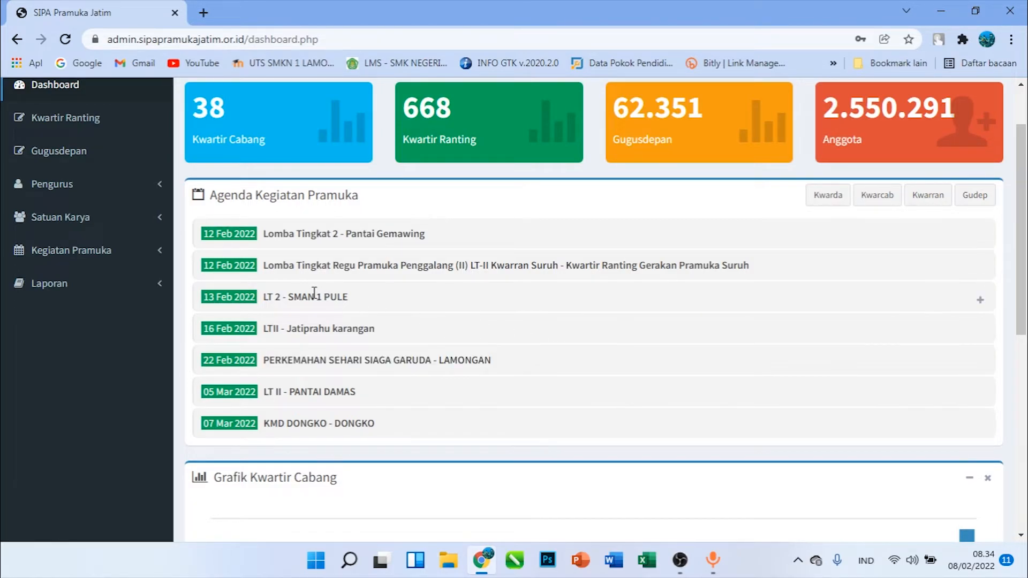
Log out of the Kwarran administrator account
scroll(315, 294, "up", 2)
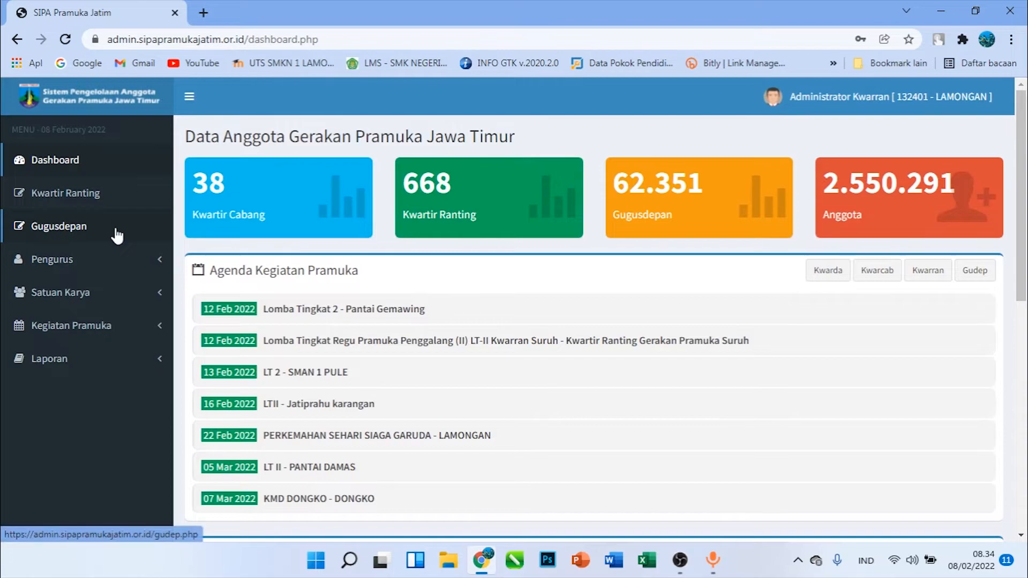
left_click(936, 97)
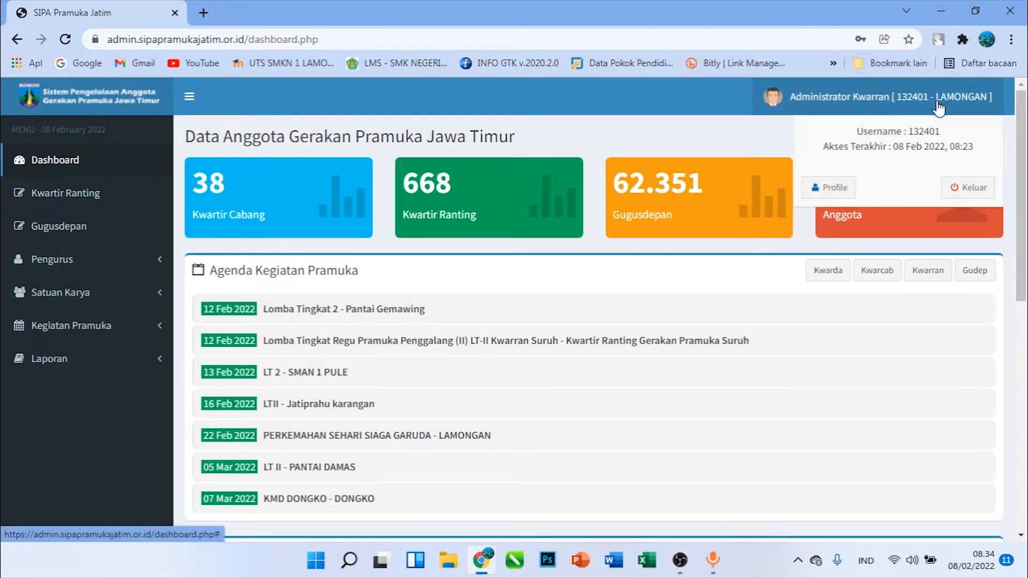
left_click(966, 190)
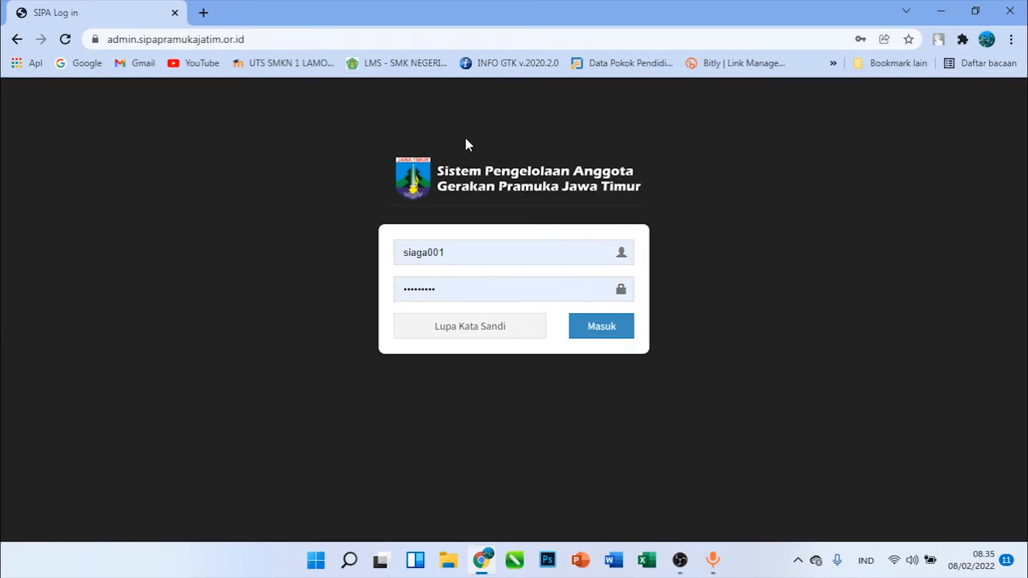
Try to open the web address ev.sipapramukajatim.or.id
double_click(139, 39)
type("ev")
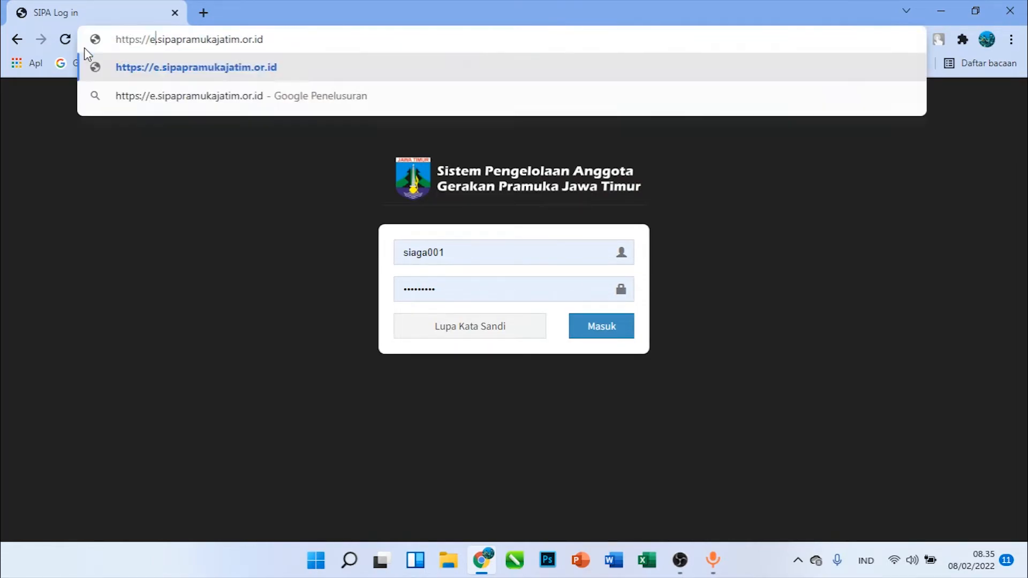
key("Return")
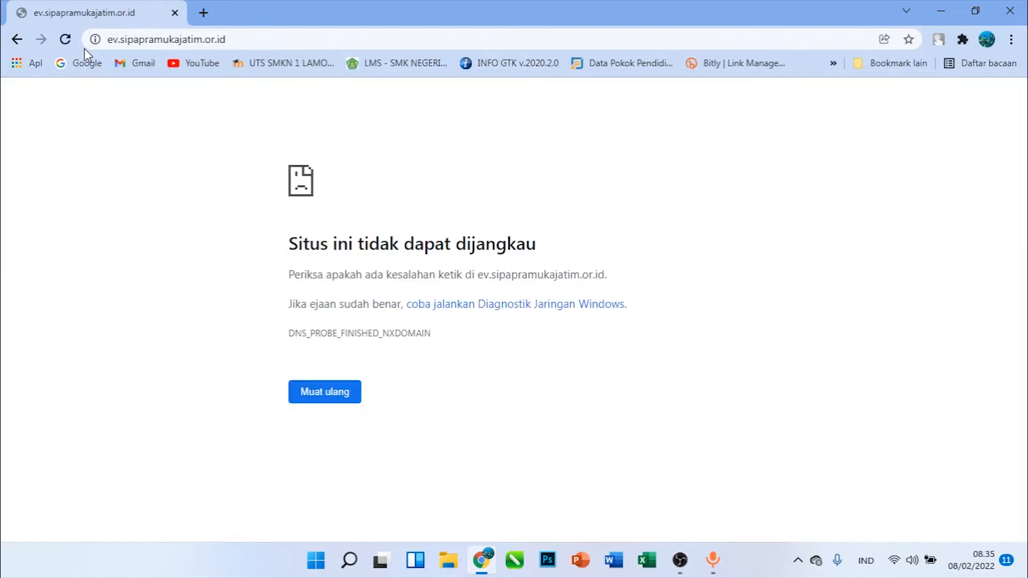
Correct the web address to event.sipapramukajatim.or.id and open the SIPA Event login page
left_click(130, 39)
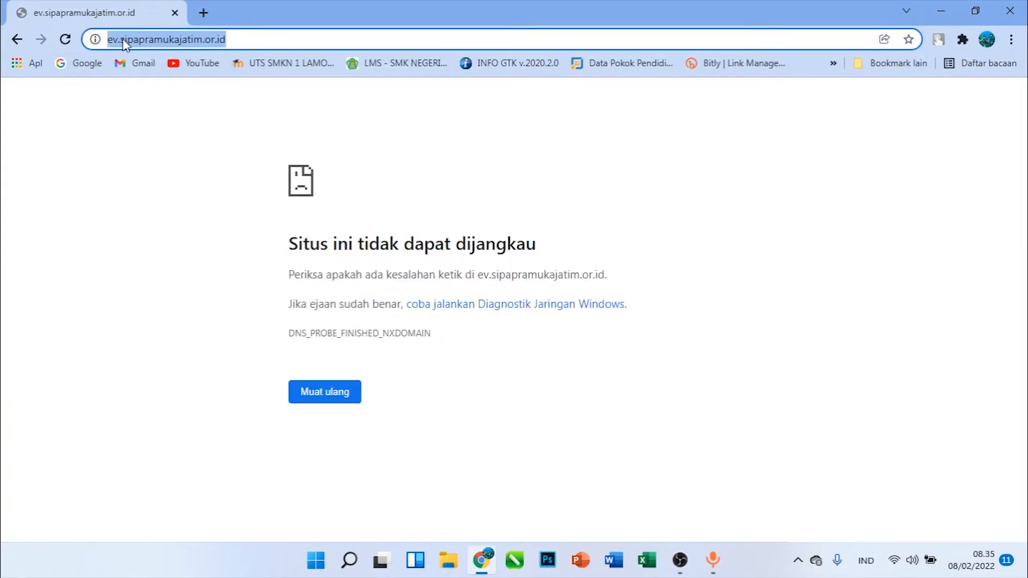
left_click(123, 39)
left_click(153, 39)
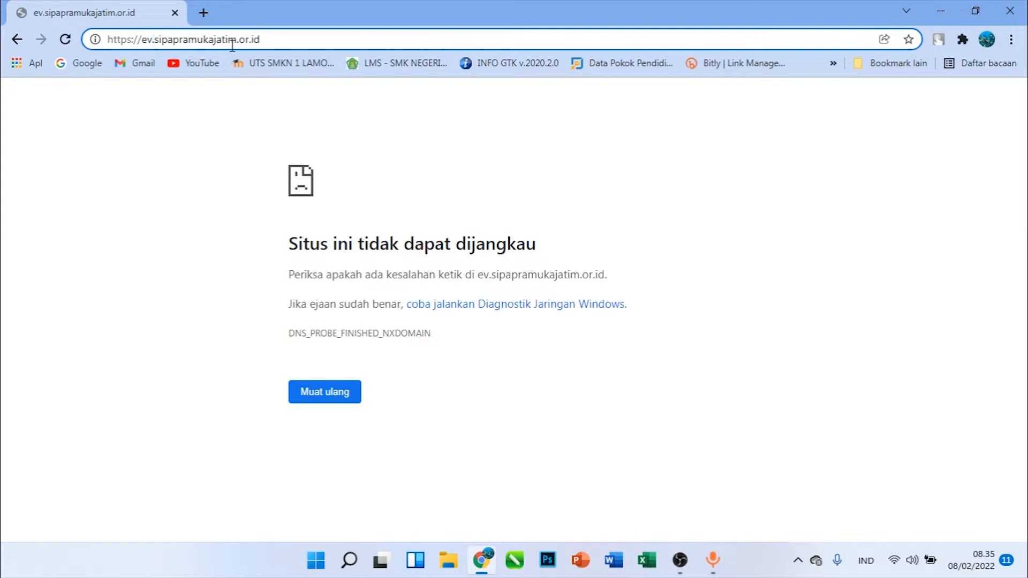
type("e")
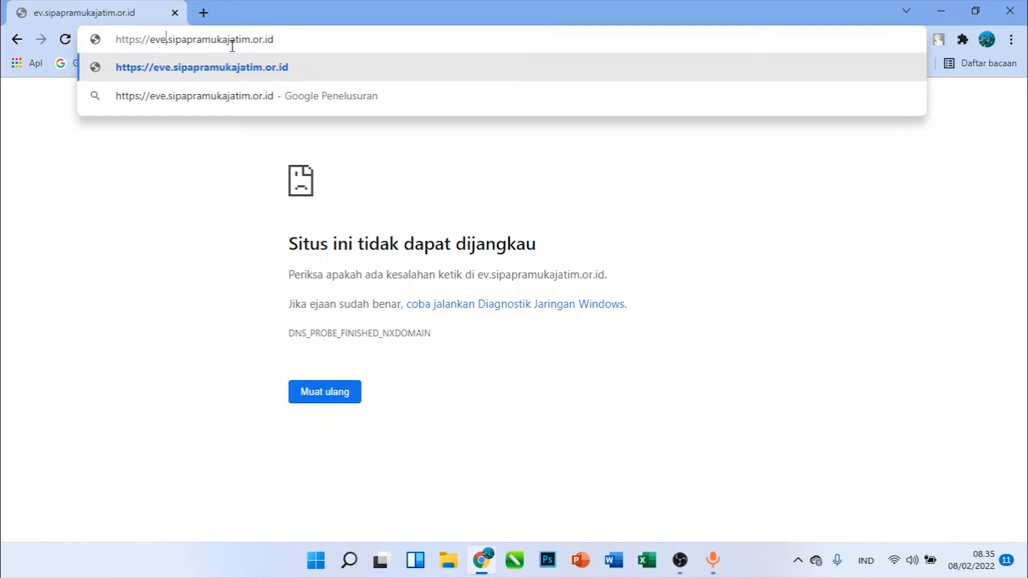
key("Down")
key("Up")
type("nt")
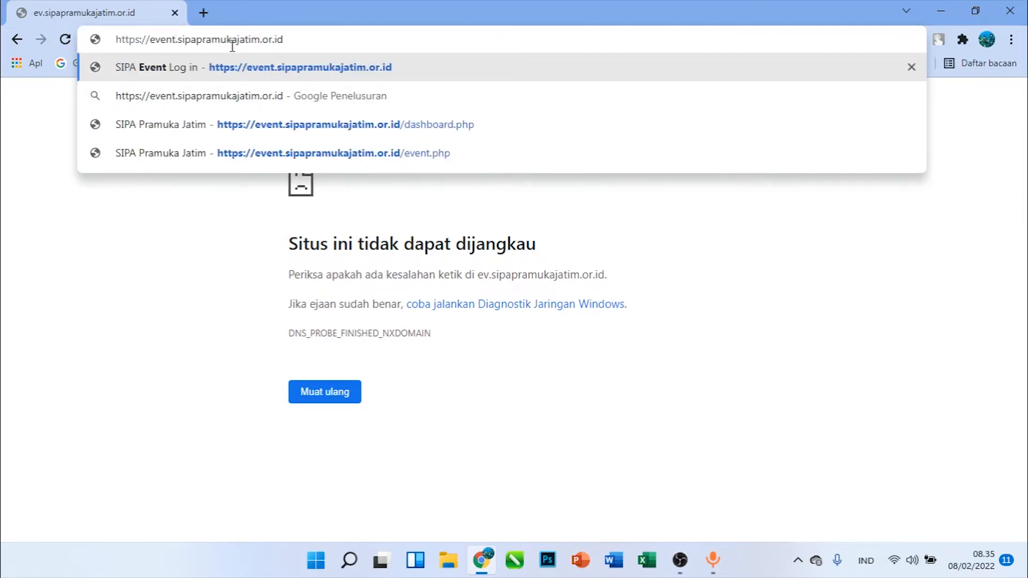
left_click(285, 74)
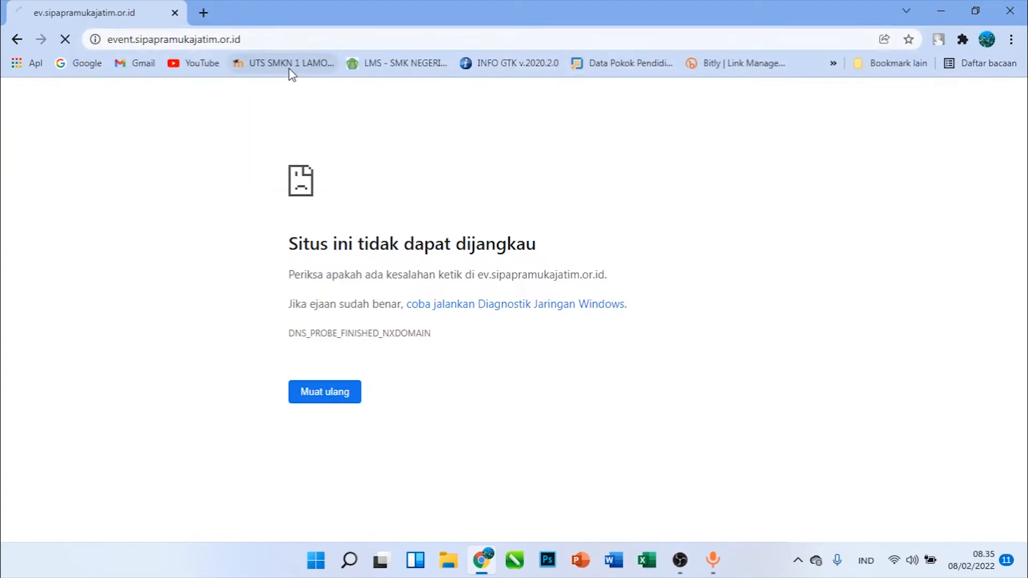
Fill the login form with the saved username and password of the Siaga activity admin account
double_click(464, 261)
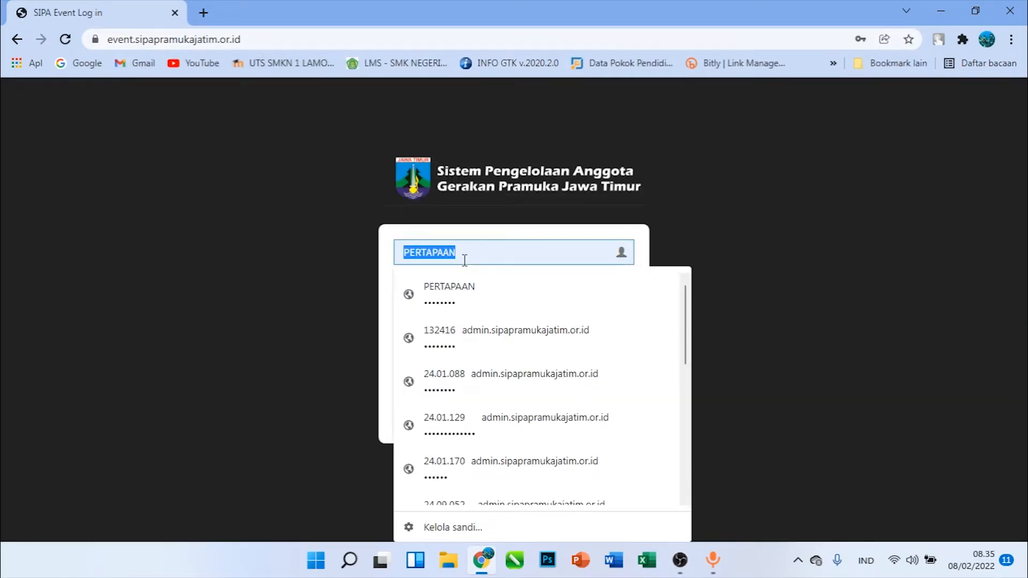
type("iaga001")
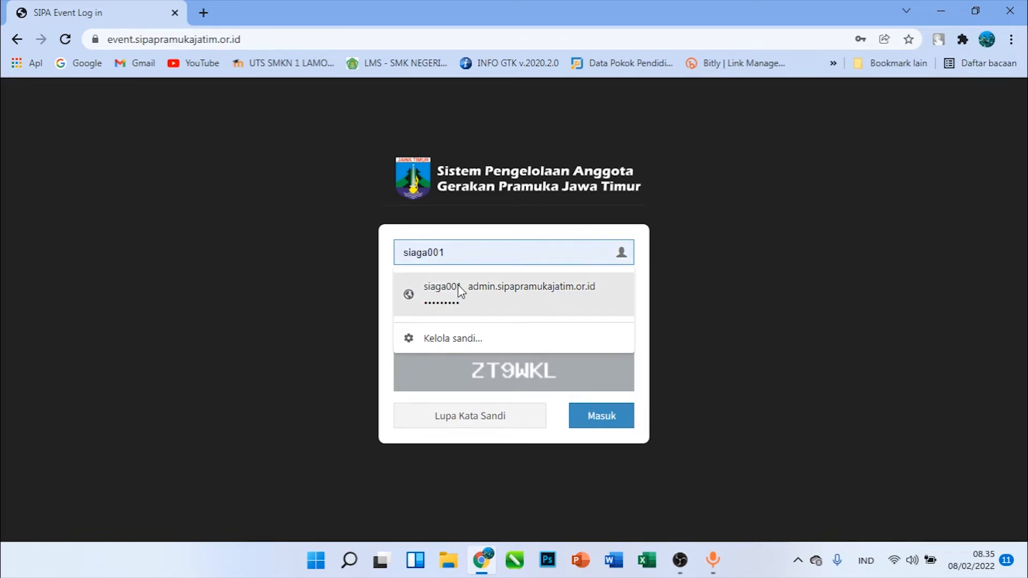
left_click(458, 286)
left_click(456, 322)
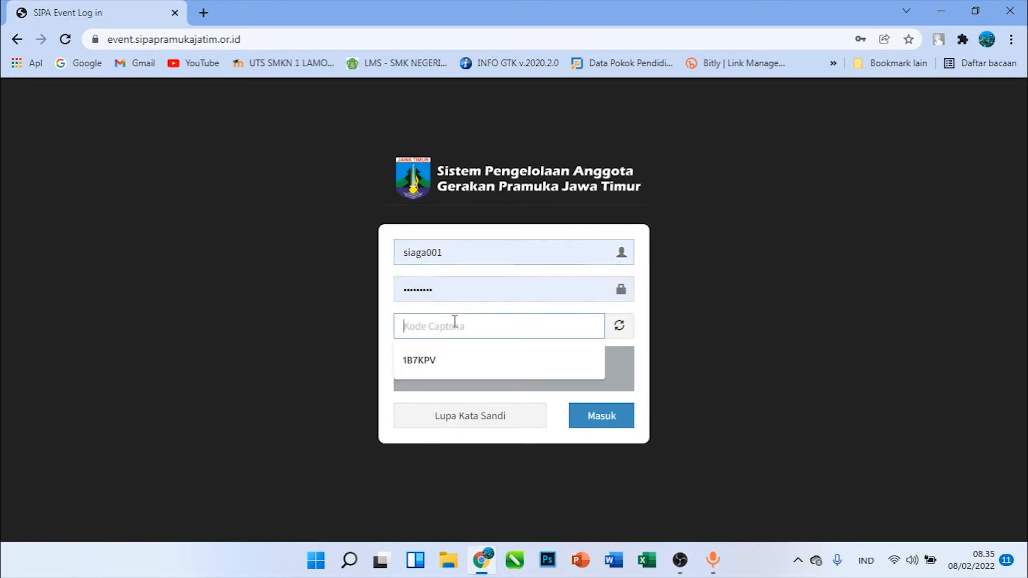
Enter the captcha code in capital letters and log in to SIPA Event
type("z")
key("BackSpace")
type("z")
key("BackSpace")
type("ZT9WKL")
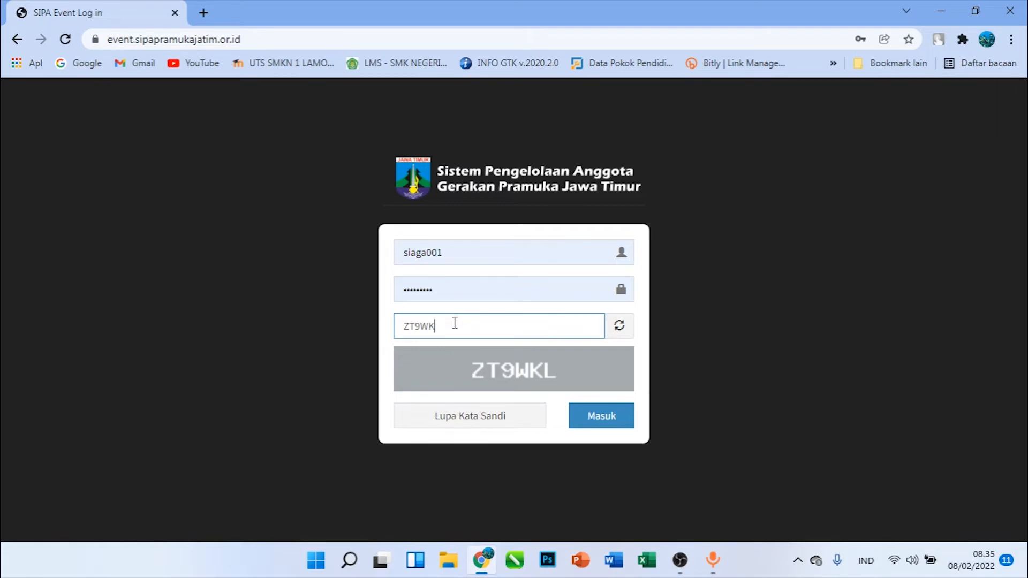
left_click(604, 415)
Examine the PERKEMAHAN SEHARI SIAGA GARUDA entry in the activity list and log out of the activity admin account
left_click(587, 258)
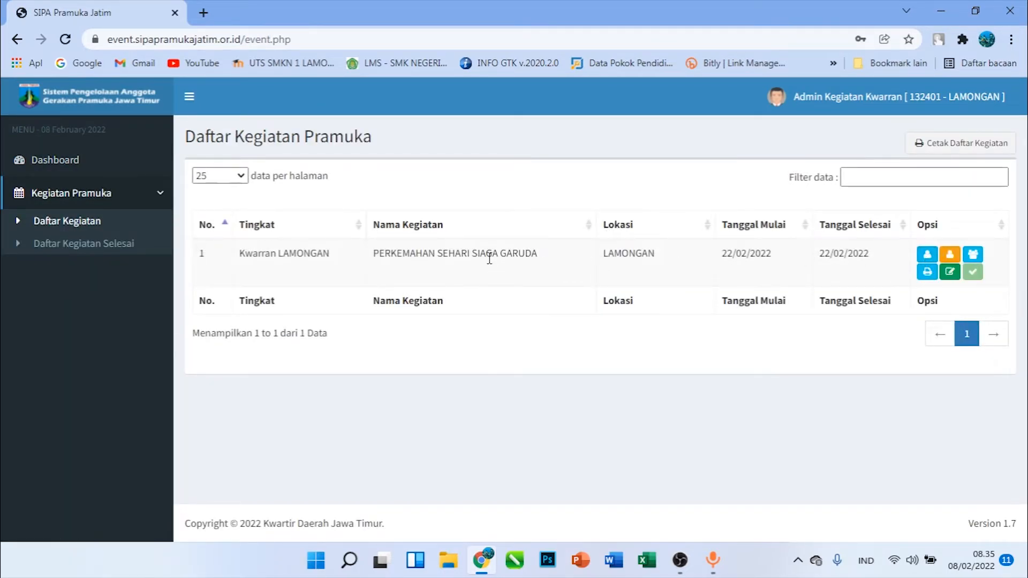
left_click_drag(486, 256, 597, 257)
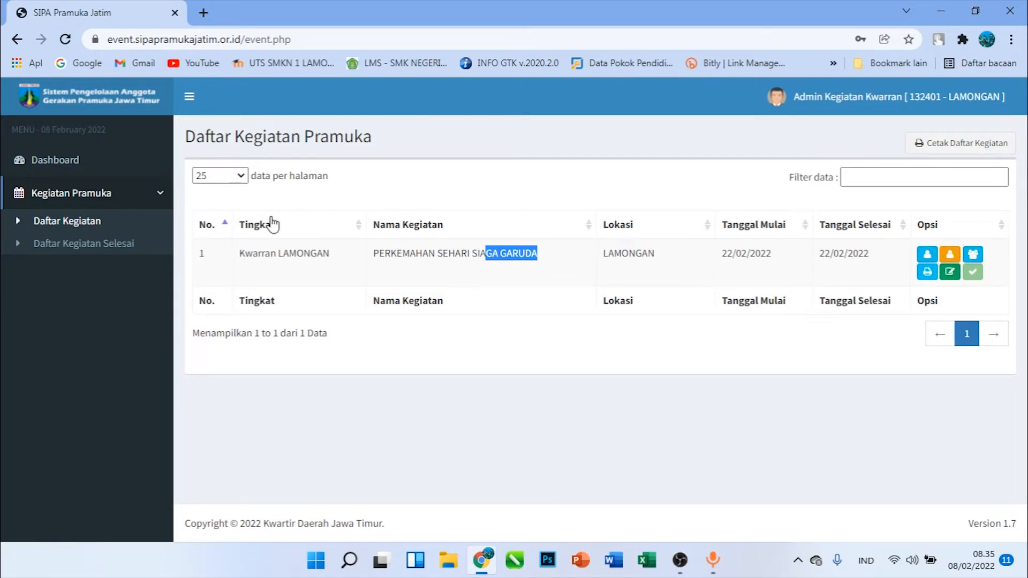
left_click(924, 103)
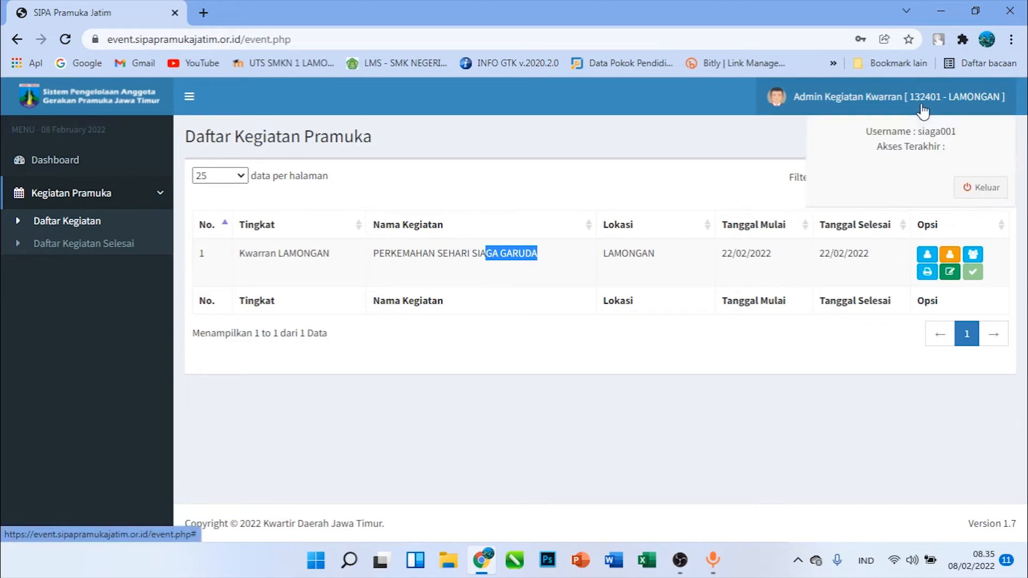
left_click(966, 189)
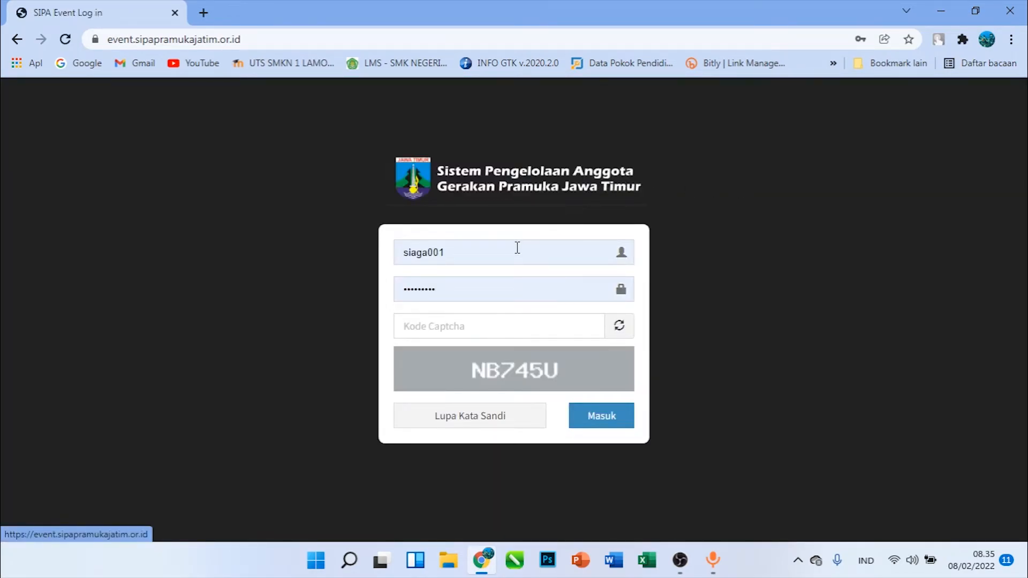
Try to log in to SIPA Event with the saved SAKA BHAYANGKARA username and password and the captcha code
double_click(517, 252)
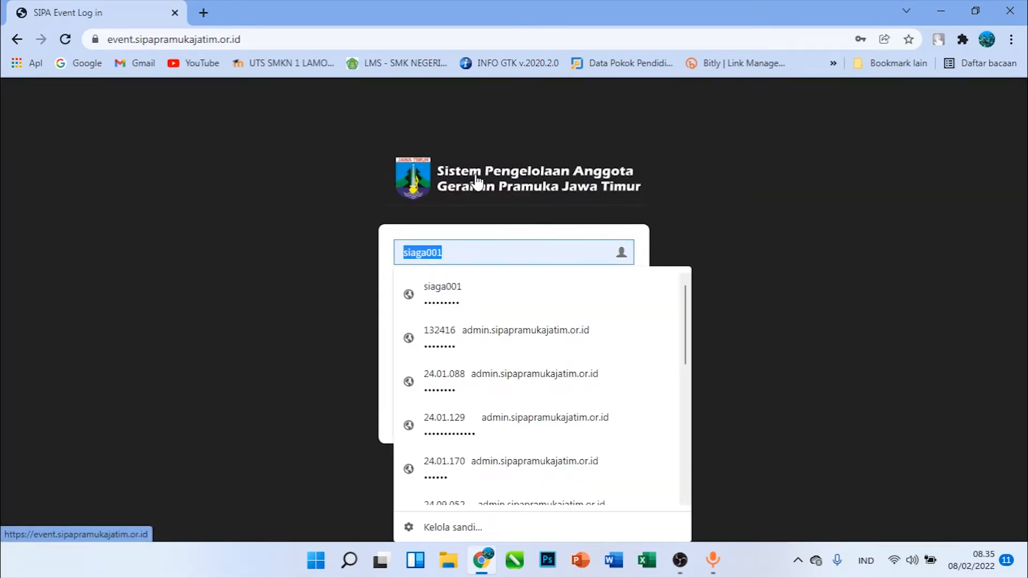
type("B")
key("BackSpace")
type("SA")
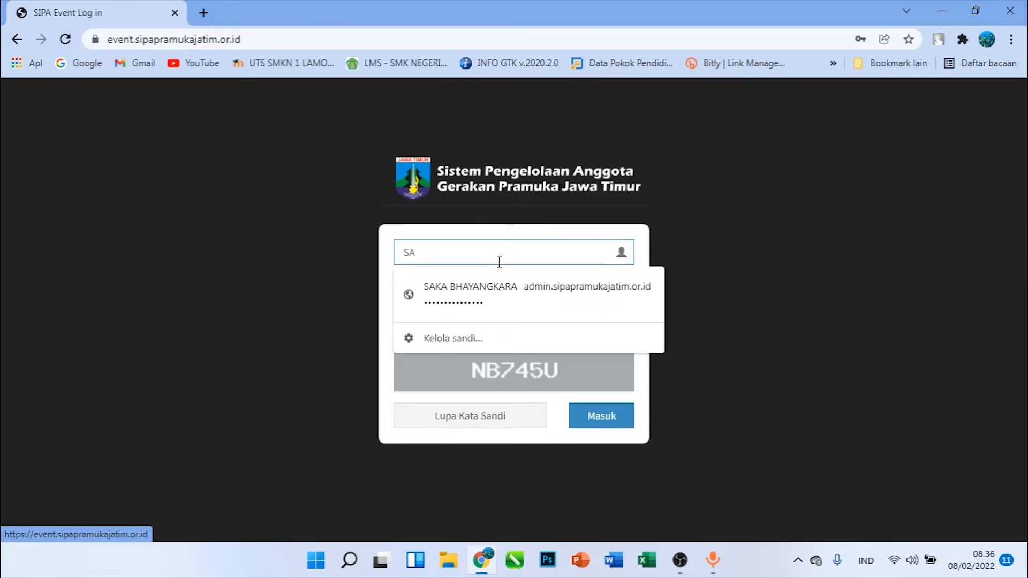
left_click(498, 300)
left_click(460, 324)
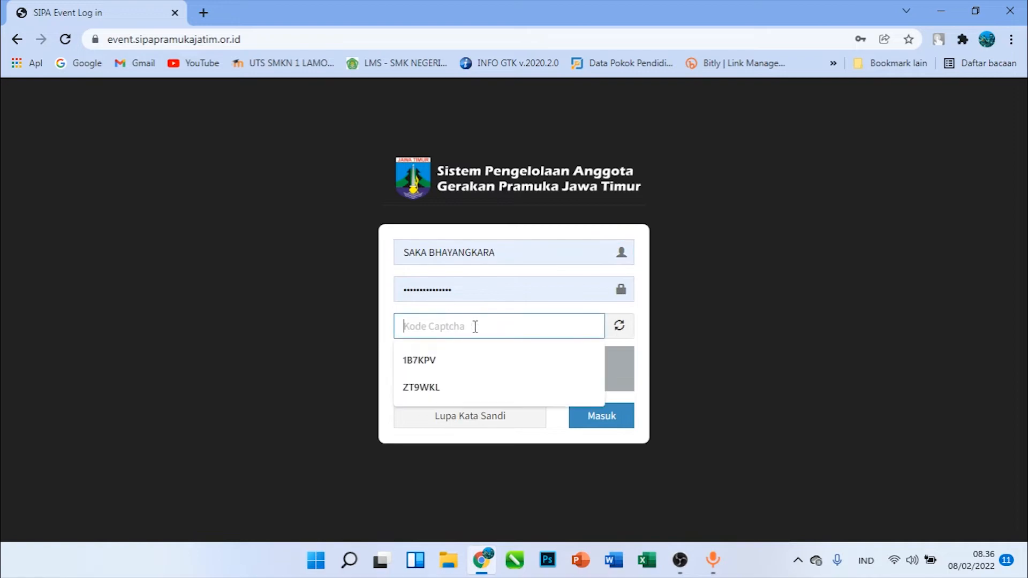
type("NB745U")
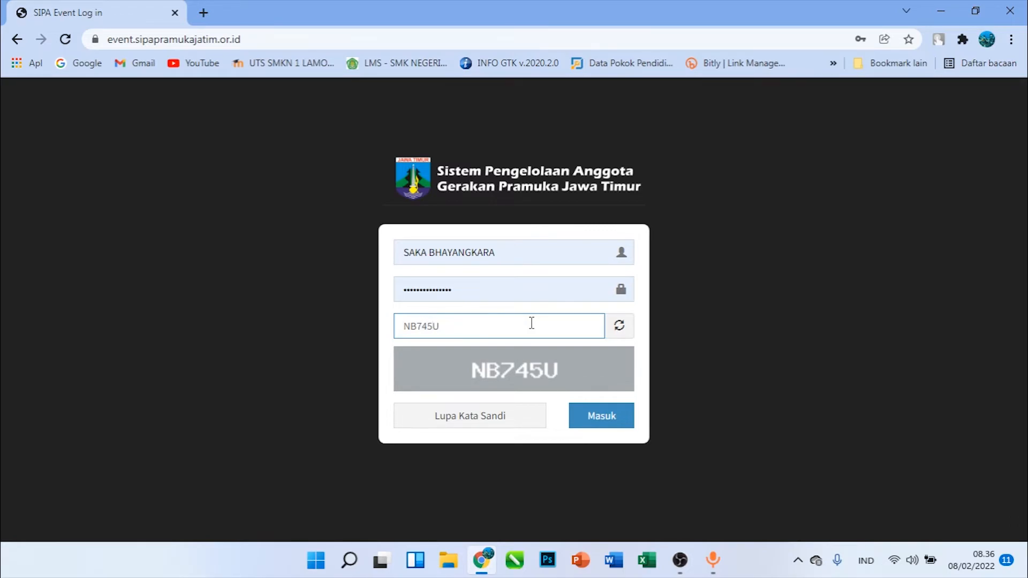
left_click(599, 416)
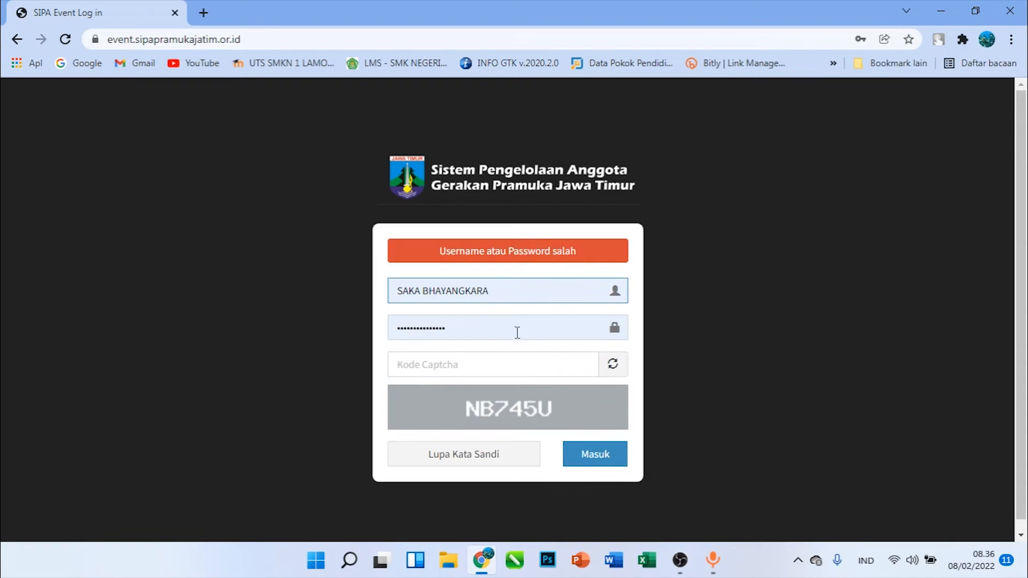
left_click(499, 291)
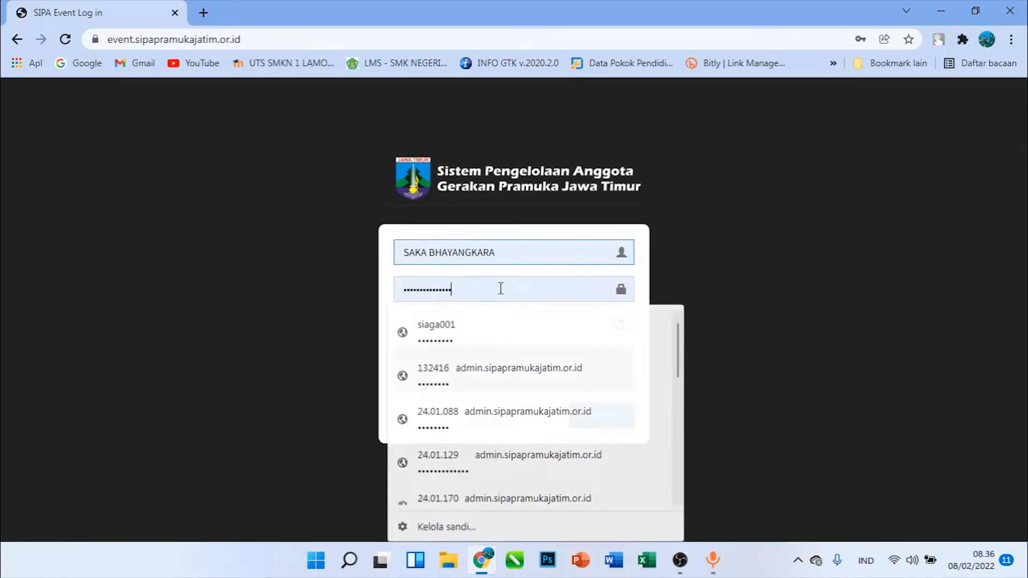
left_click_drag(443, 289, 352, 279)
left_click(523, 248)
triple_click(535, 252)
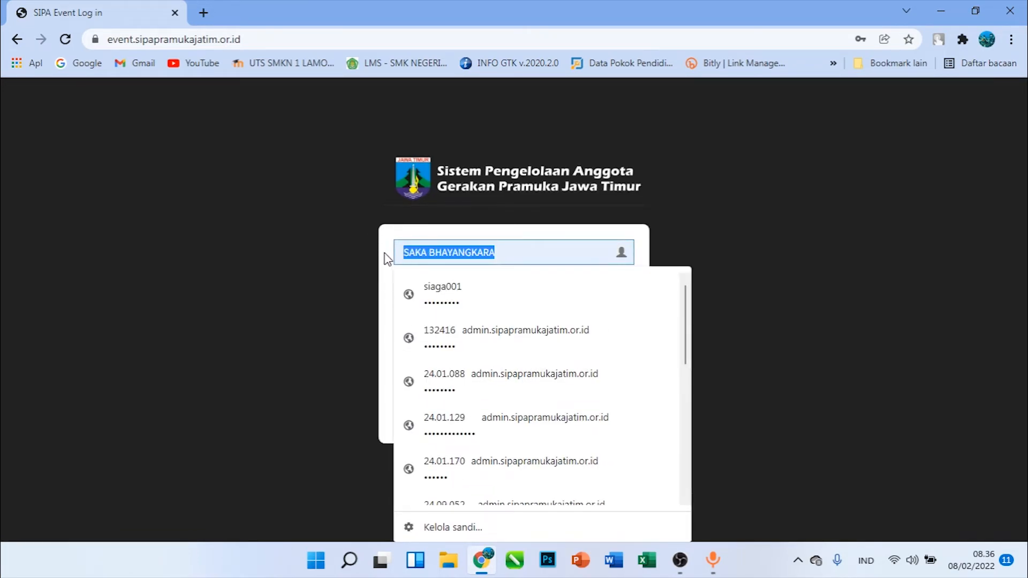
left_click(927, 203)
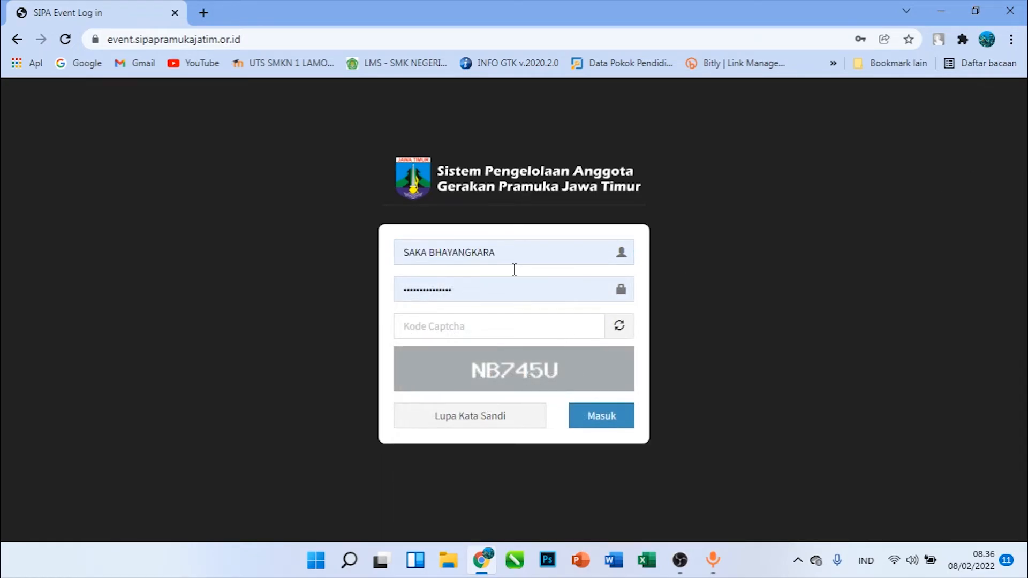
Open the SIPA administrator login page at admin.sipapramukajatim.or.id
double_click(238, 38)
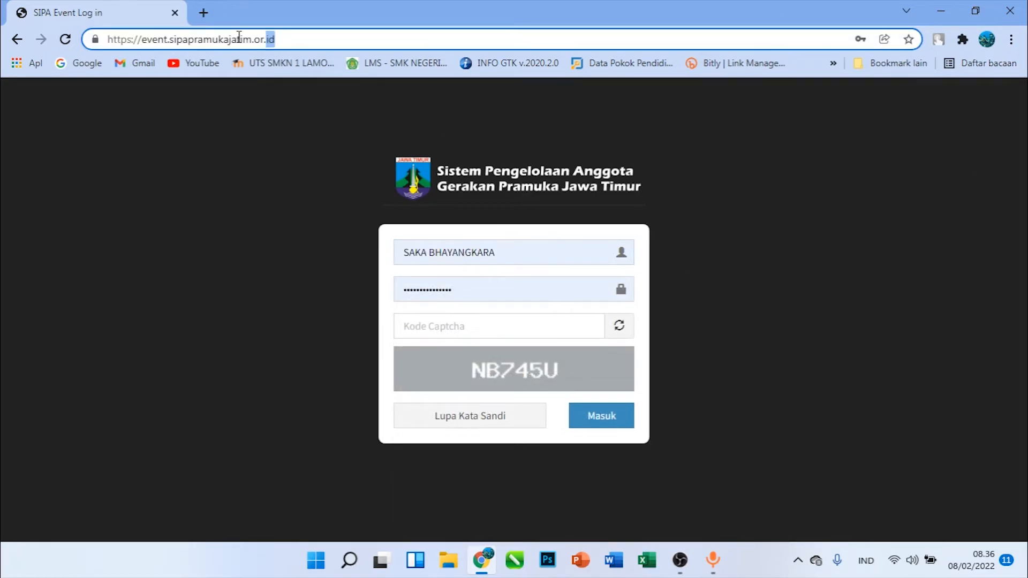
triple_click(308, 44)
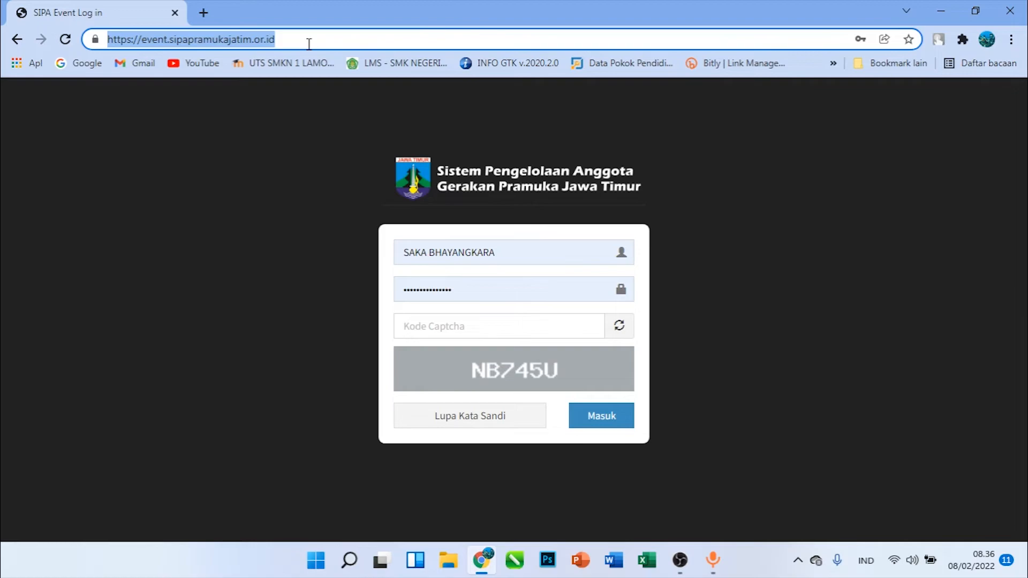
type("S")
left_click_drag(309, 44, 6, 36)
type("a")
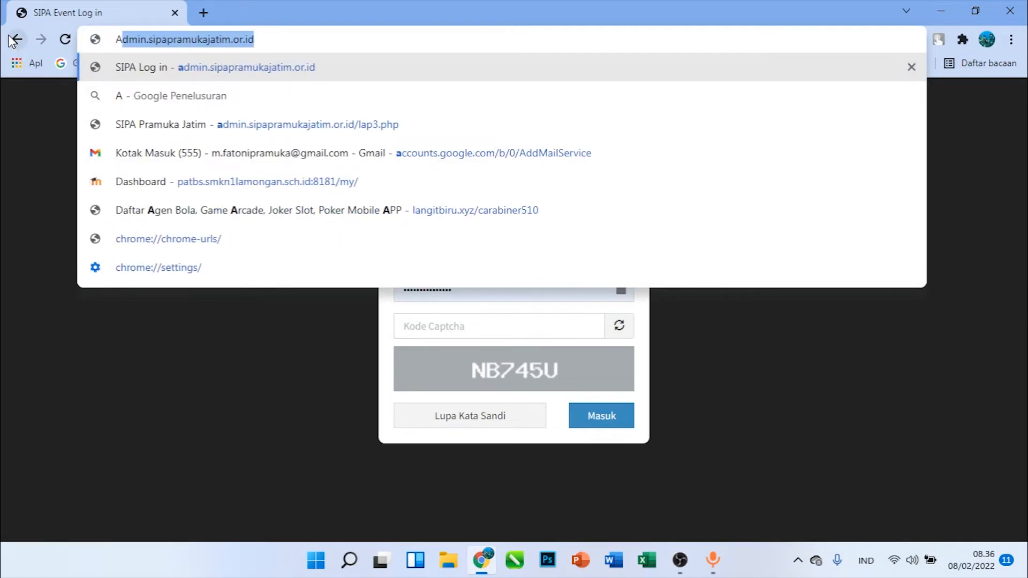
left_click(199, 68)
Fill the login form with the saved username and password of the Kwarran account whose username starts with 13
double_click(454, 246)
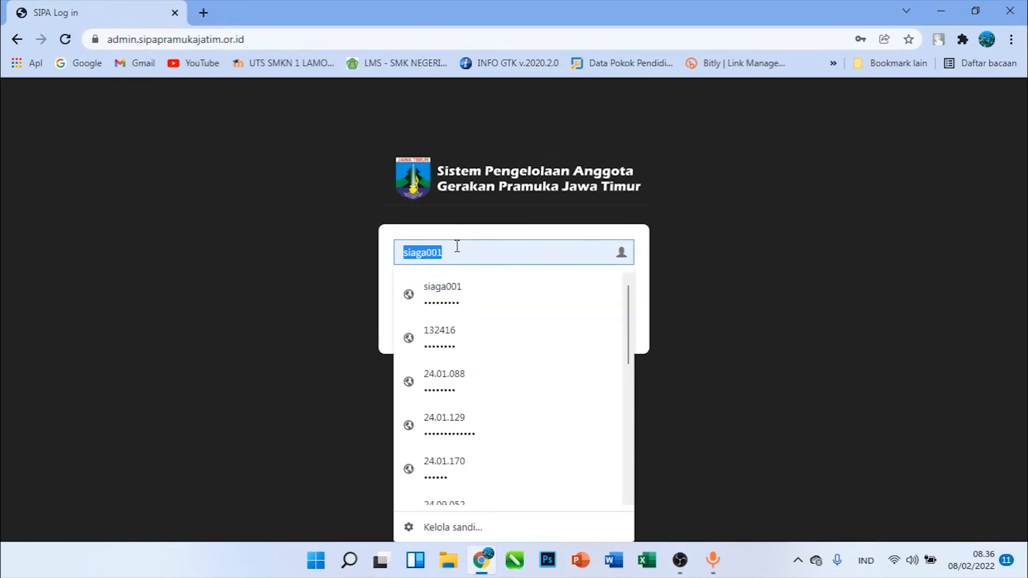
type("13")
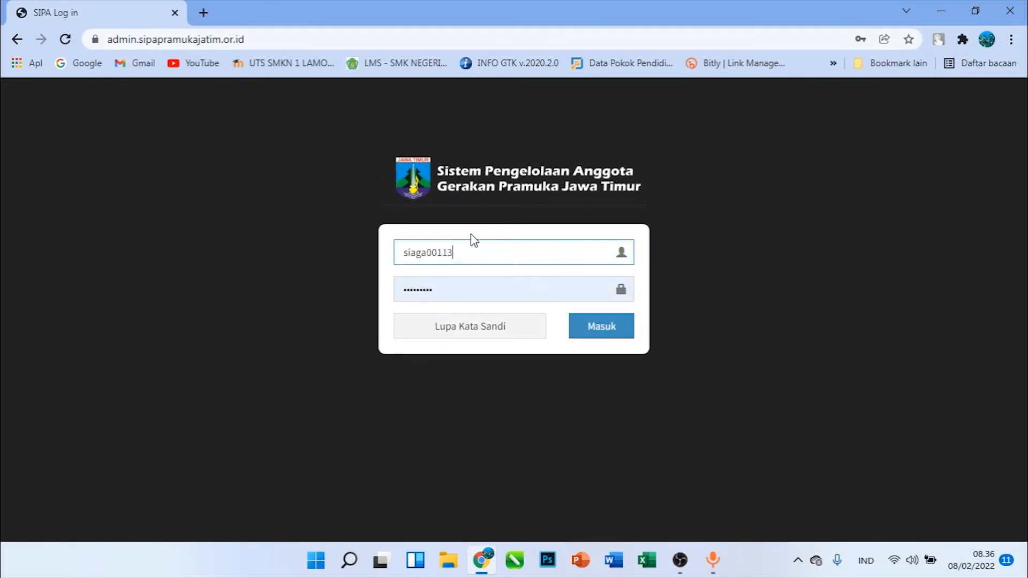
double_click(469, 251)
type("13")
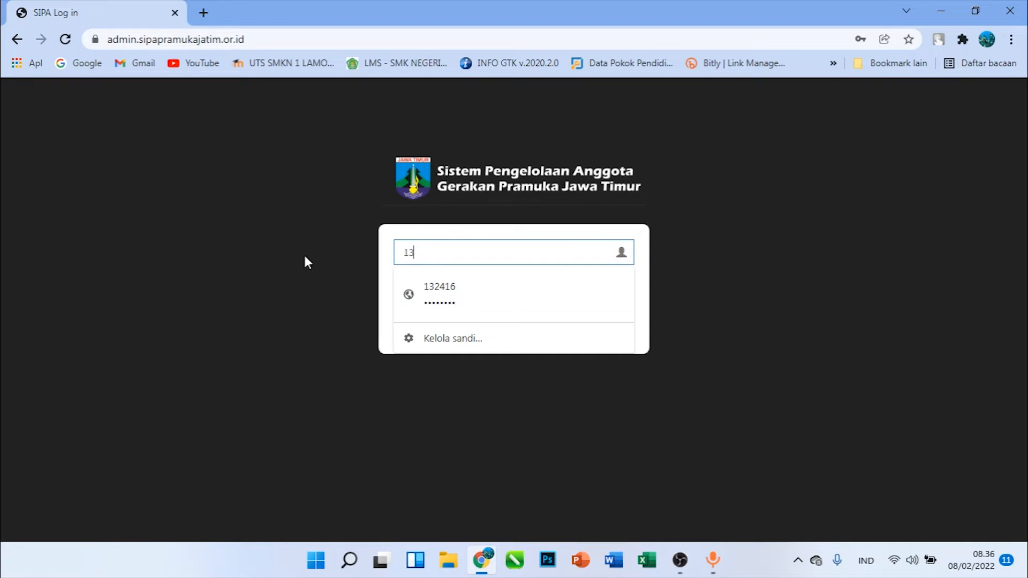
left_click(442, 298)
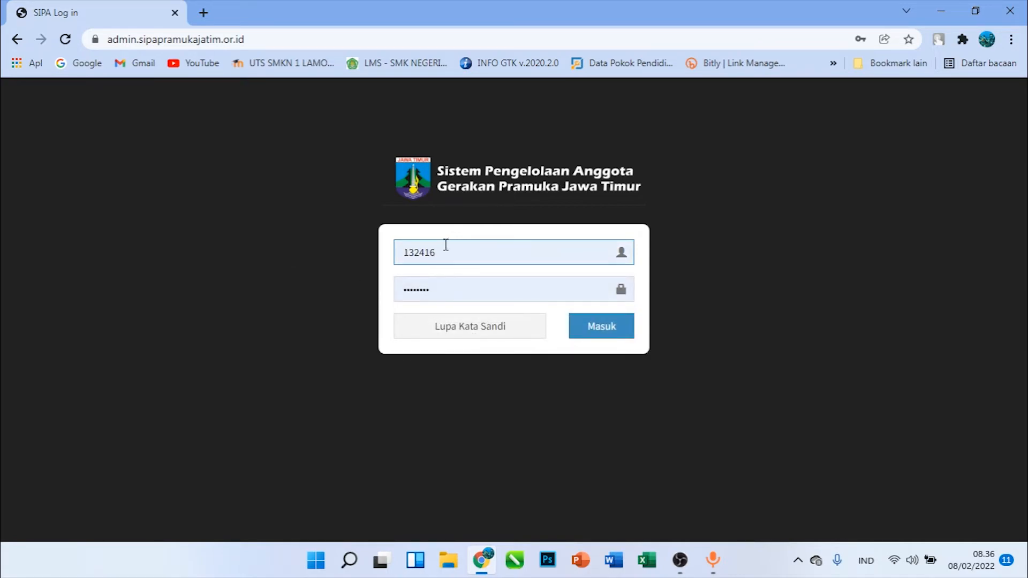
Change the last two digits of the username to 01 and try to log in with the saved password
key("BackSpace")
key("BackSpace")
type("01")
left_click(447, 278)
left_click(577, 332)
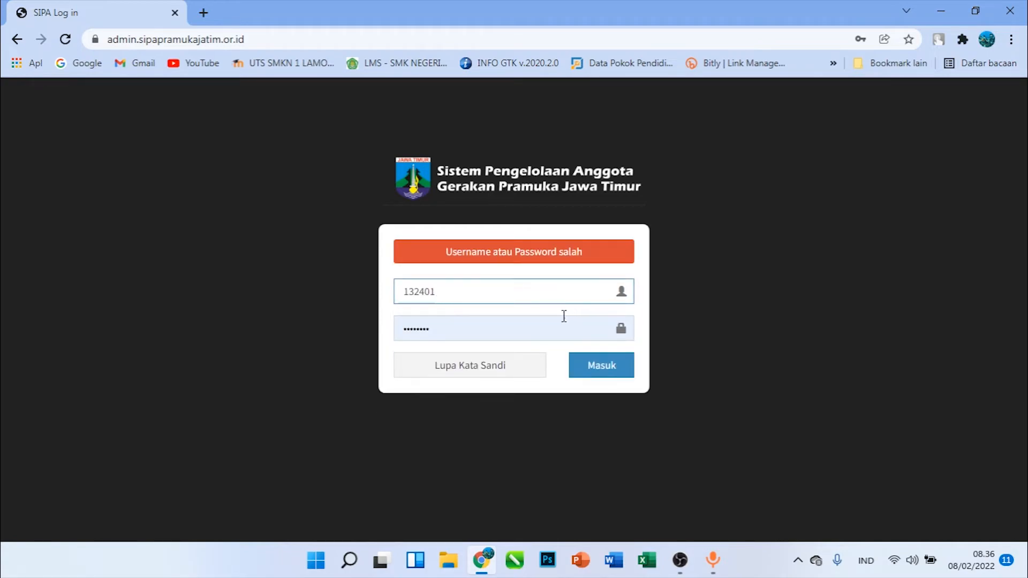
Select the whole filled-in password in the login form
left_click(485, 322)
double_click(485, 326)
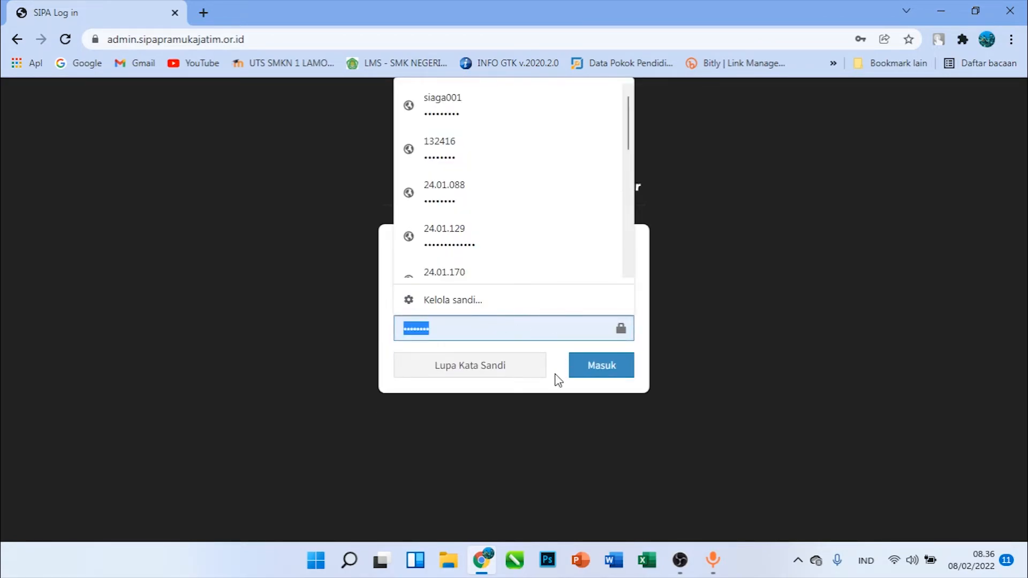
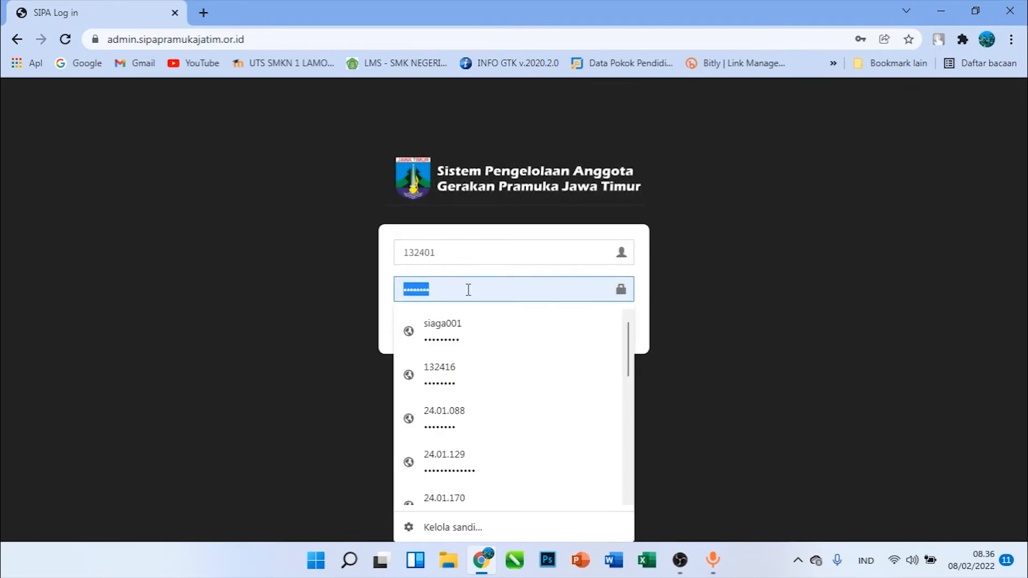
Replace the selected password in the login form with the account password
type("••")
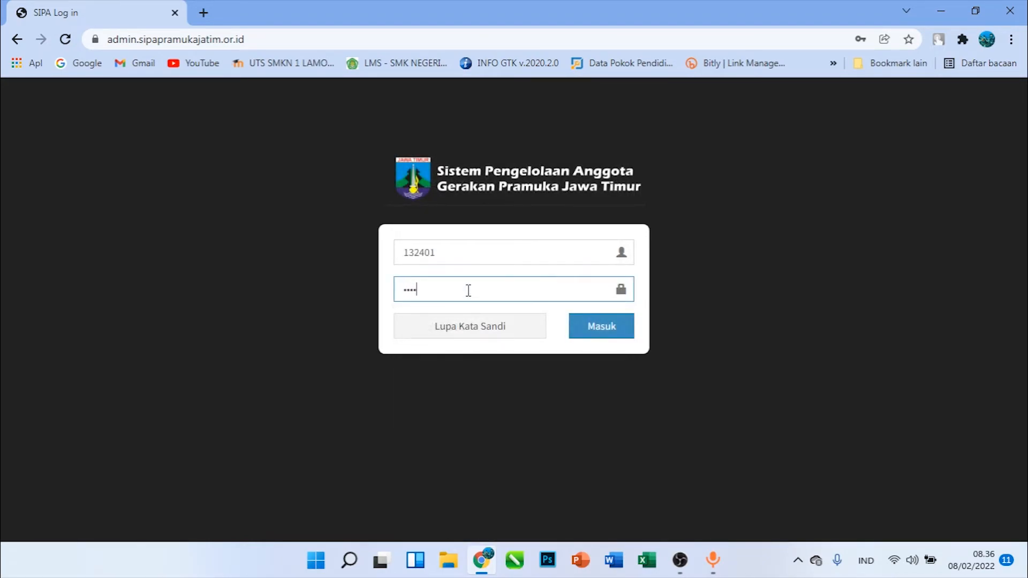
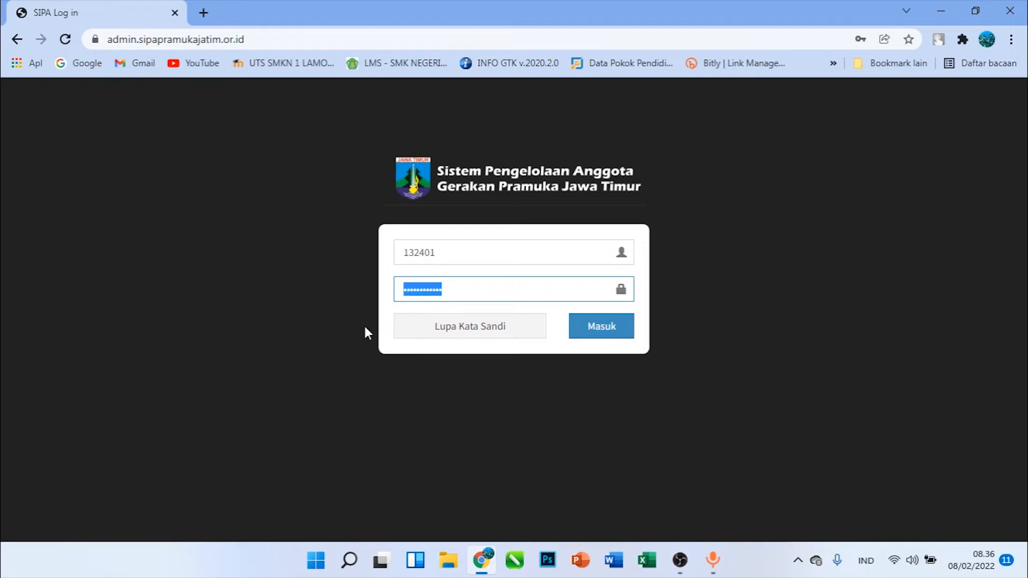
Log in to the Kwarran administrator account, entering the account password in the login form
left_click(427, 254)
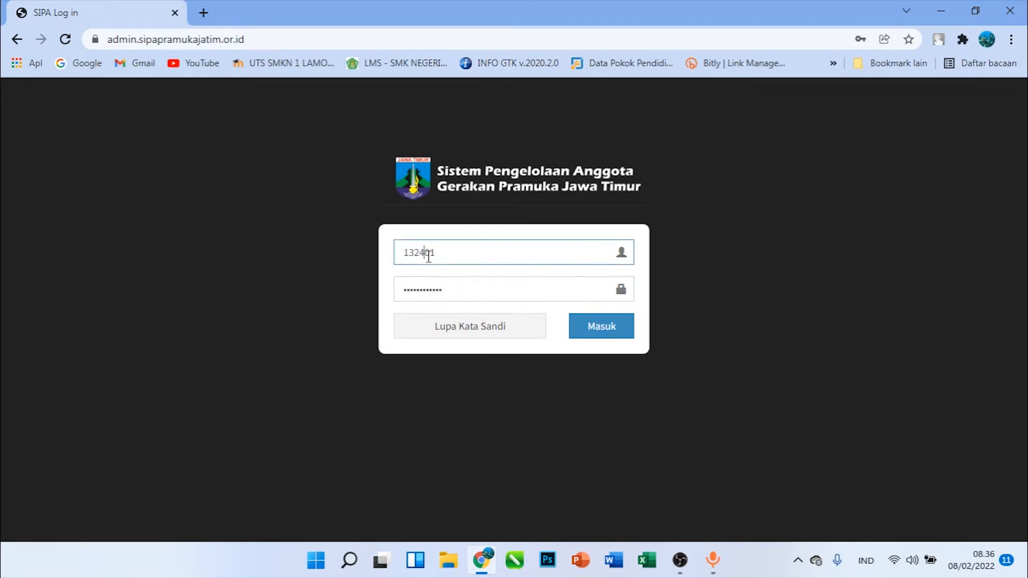
key("BackSpace")
key("Tab")
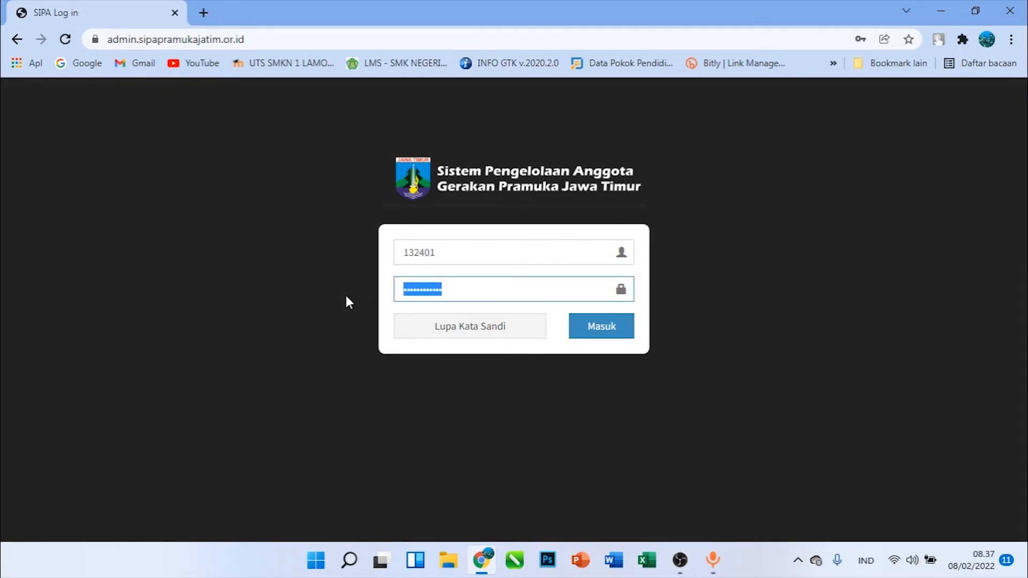
type("***")
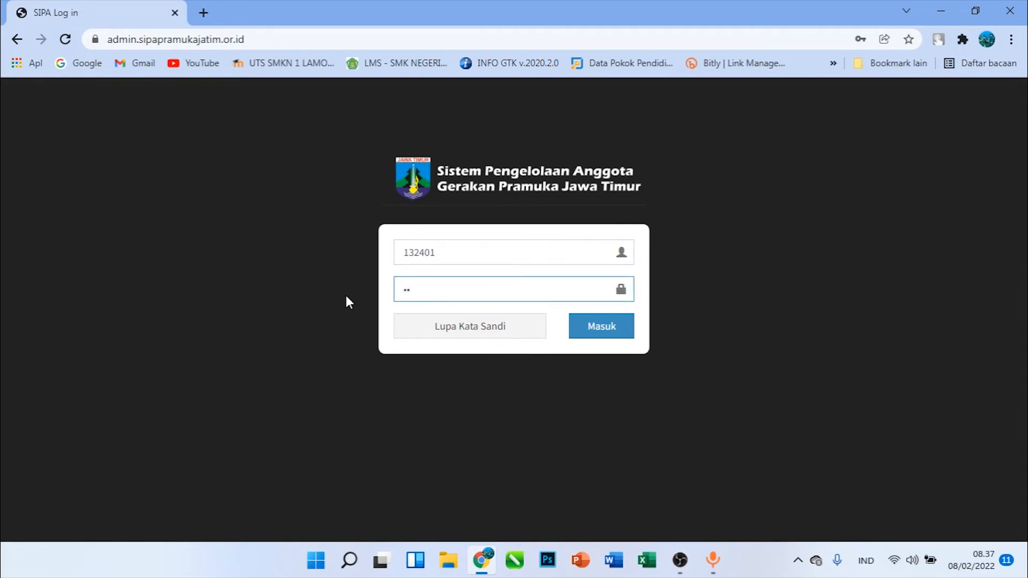
type("*********")
key("Return")
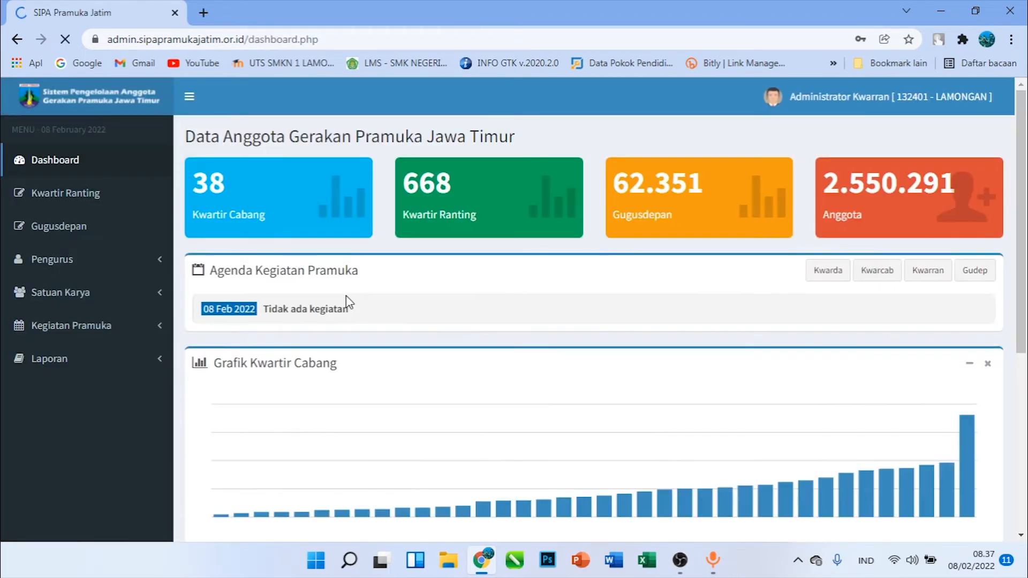
Open the Admin Kegiatan list of activity administrators under Kegiatan Pramuka
left_click(806, 247)
left_click(68, 329)
left_click(69, 397)
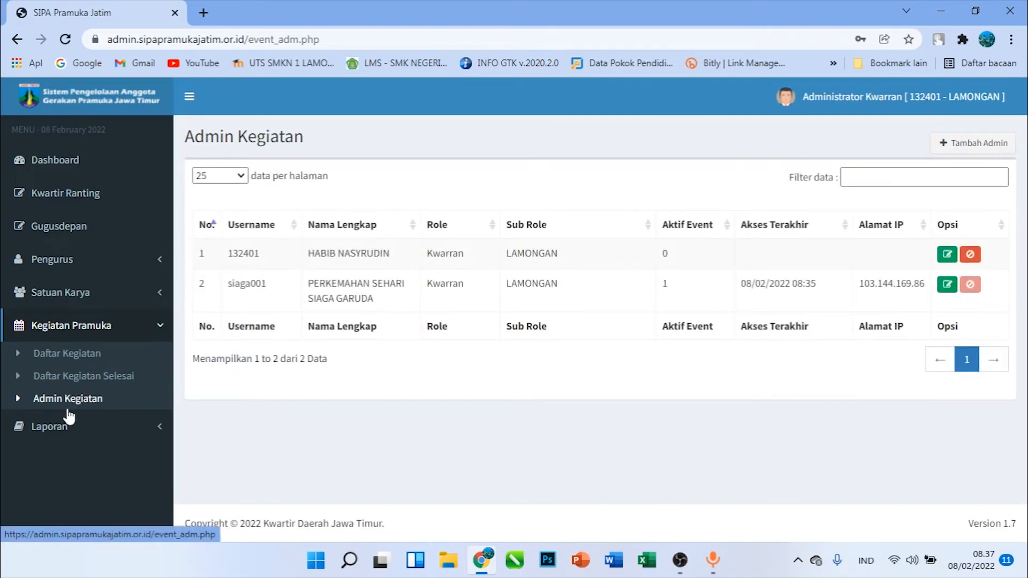
Copy the Saka Bhayangkara admin's username from the Admin SAKA list and log out of the Kwarran account
left_click(82, 303)
left_click(84, 345)
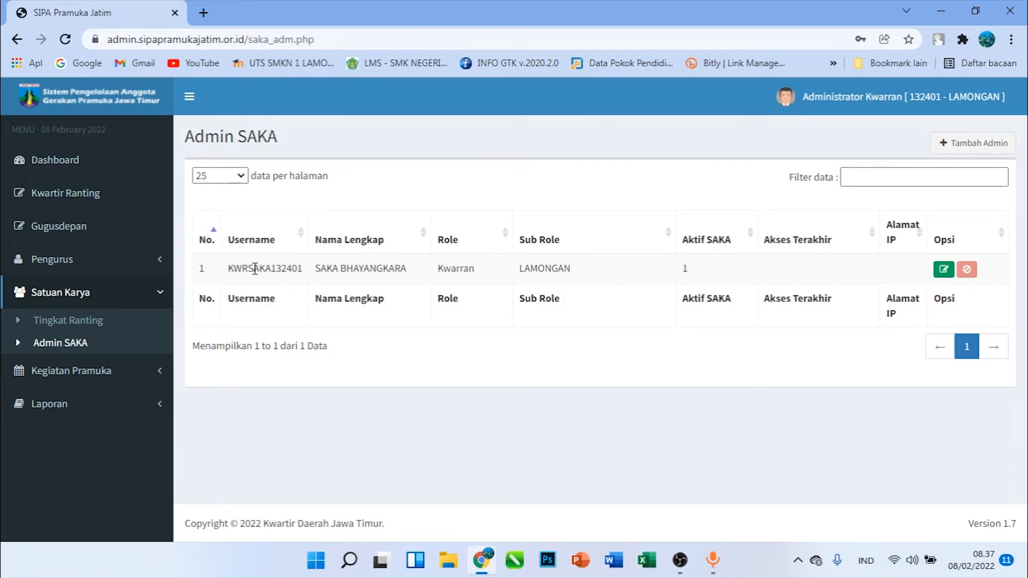
left_click_drag(302, 271, 222, 278)
key("ctrl+c")
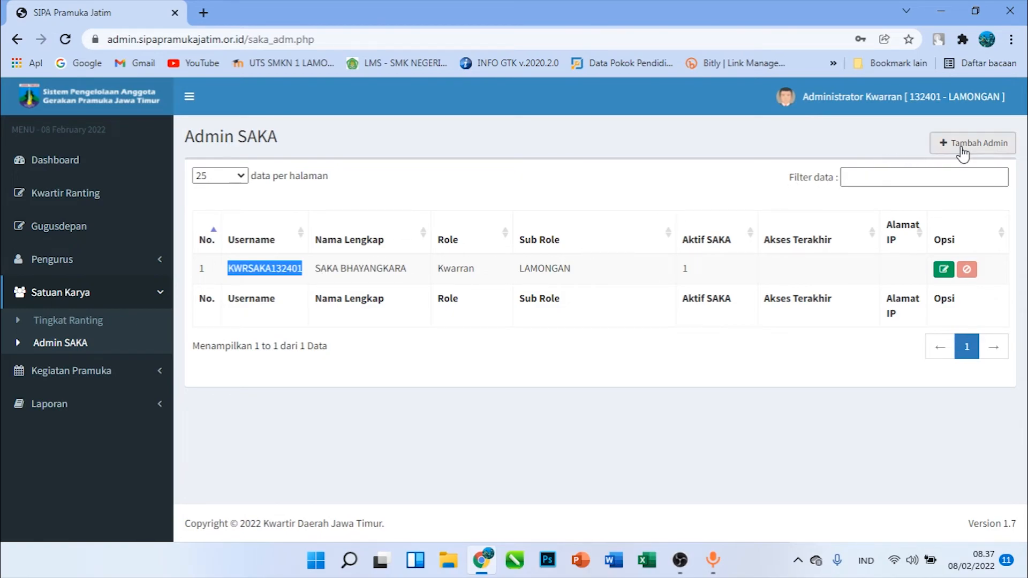
left_click(886, 104)
left_click(973, 194)
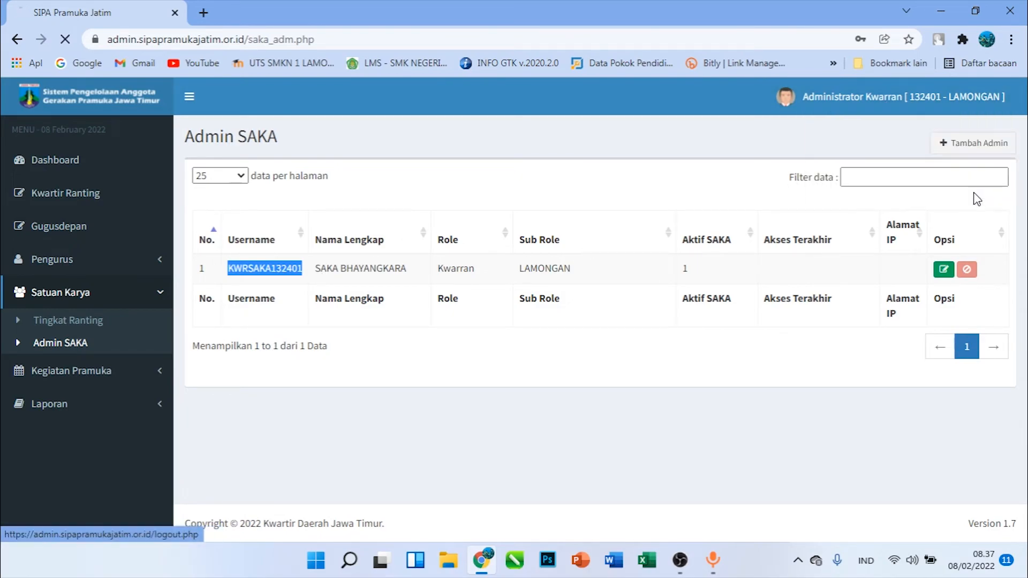
double_click(195, 34)
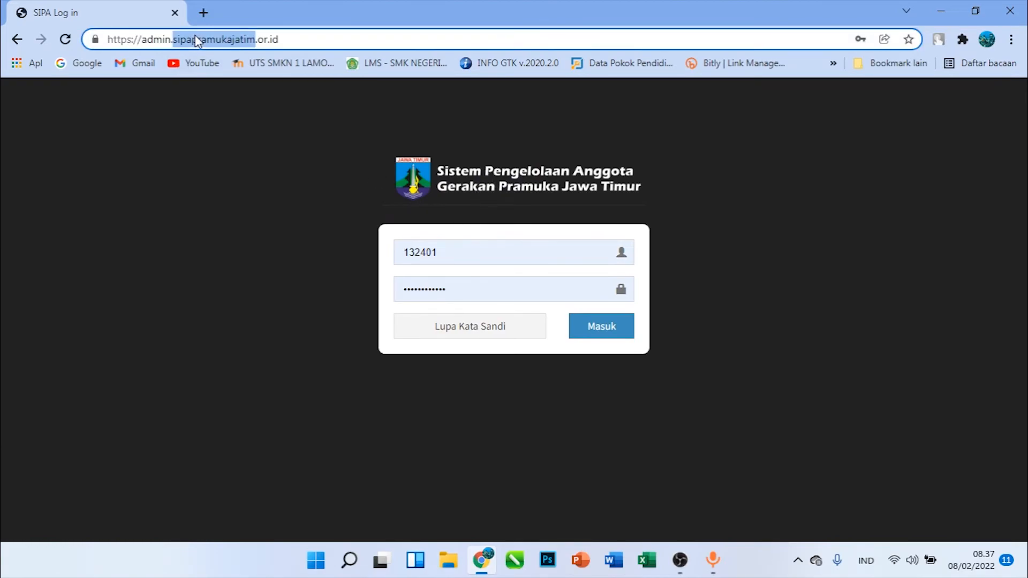
triple_click(350, 38)
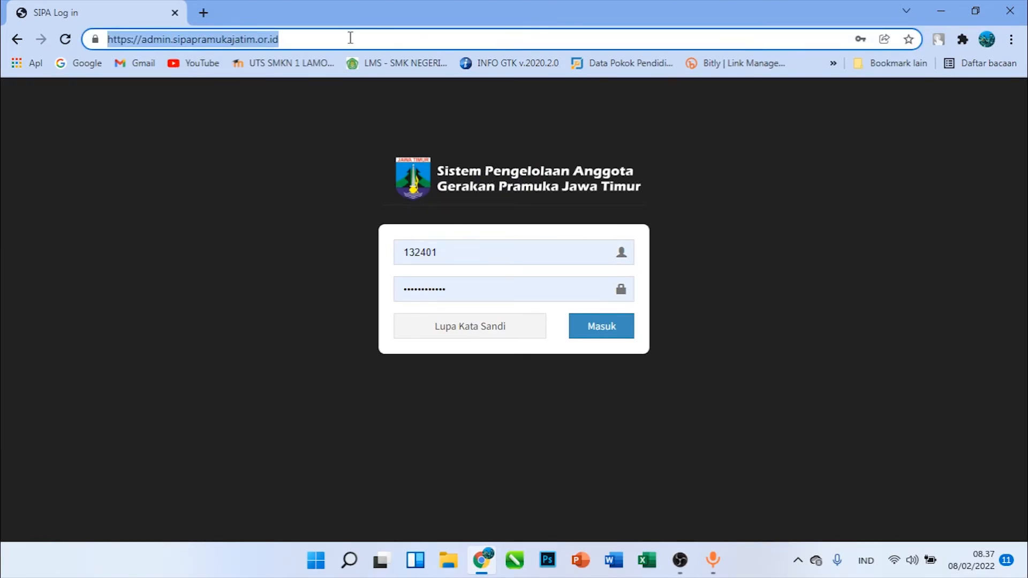
type("sa")
key("ctrl+a")
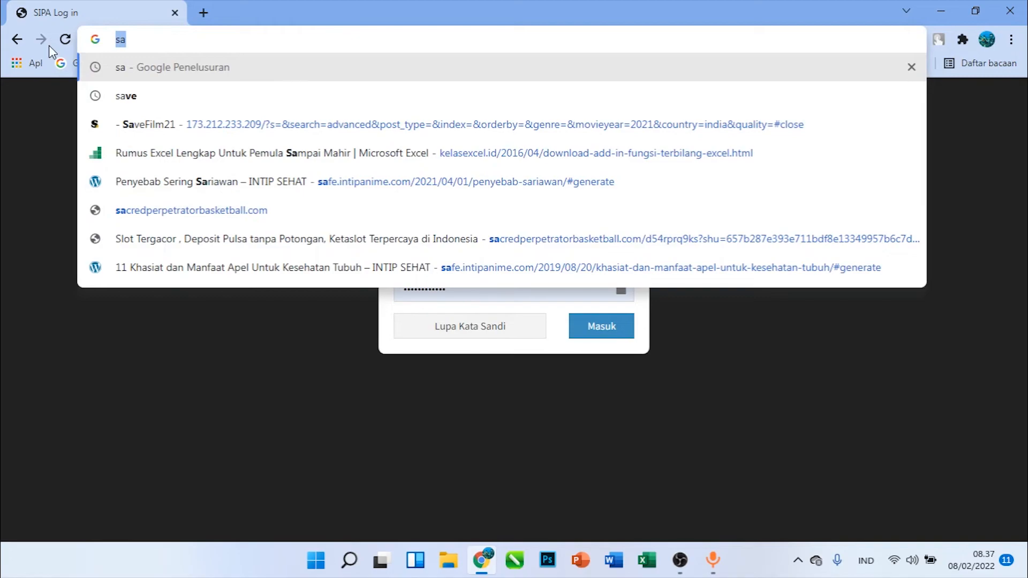
left_click(16, 39)
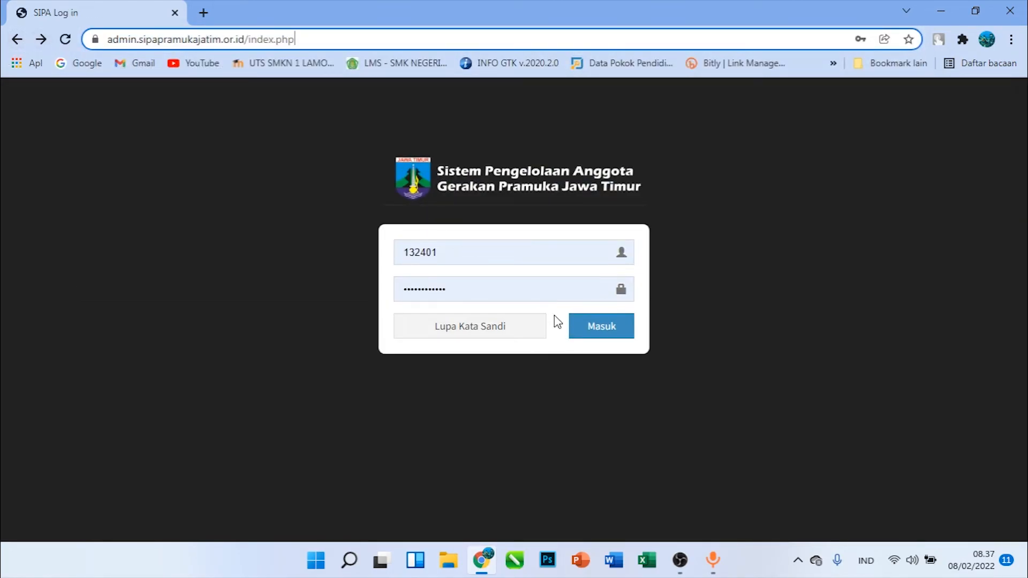
Log back in with the saved Kwarran credentials, view the Tingkat Ranting SAKA data, and log out
left_click(604, 328)
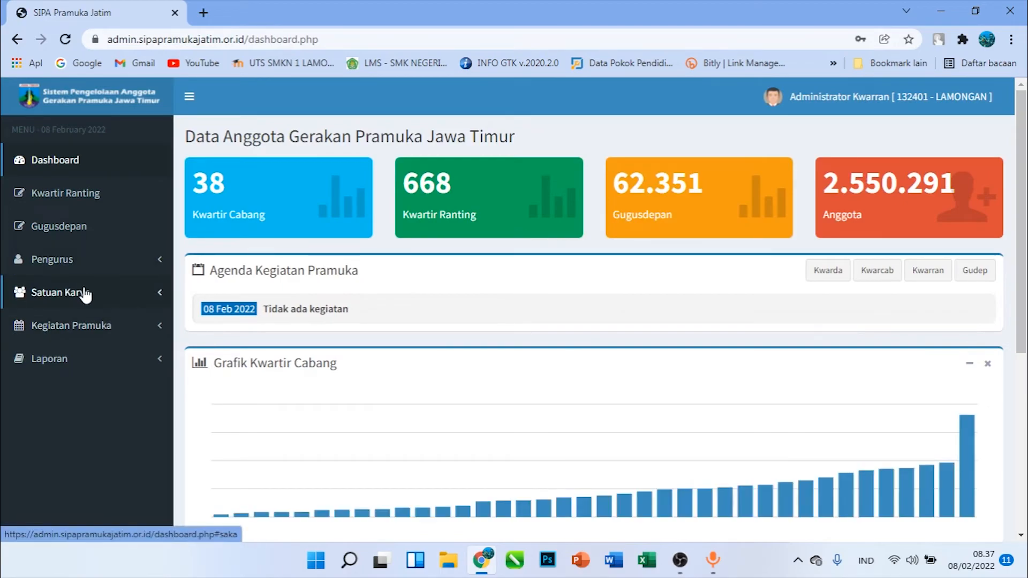
left_click(85, 292)
left_click(84, 319)
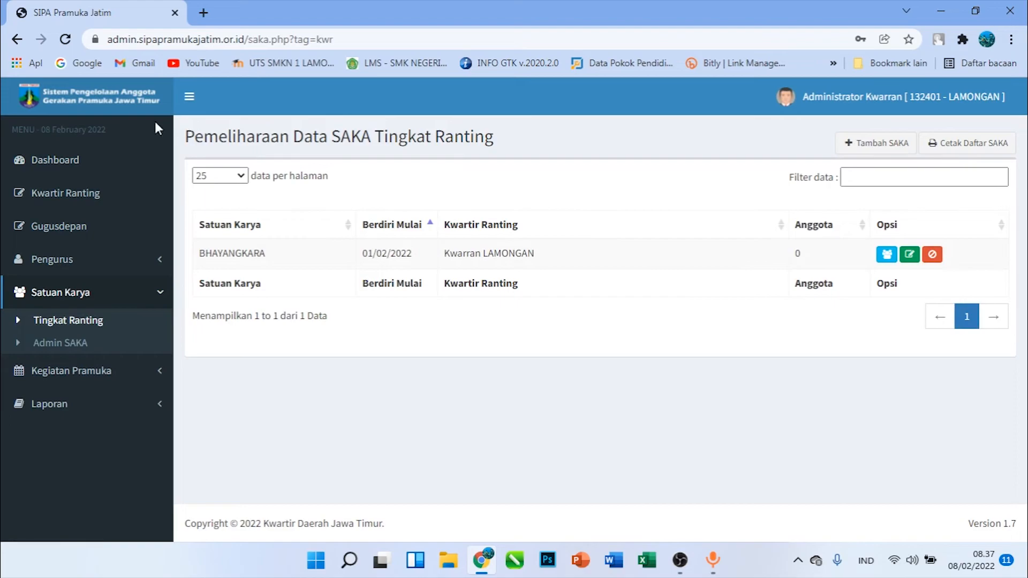
left_click(861, 97)
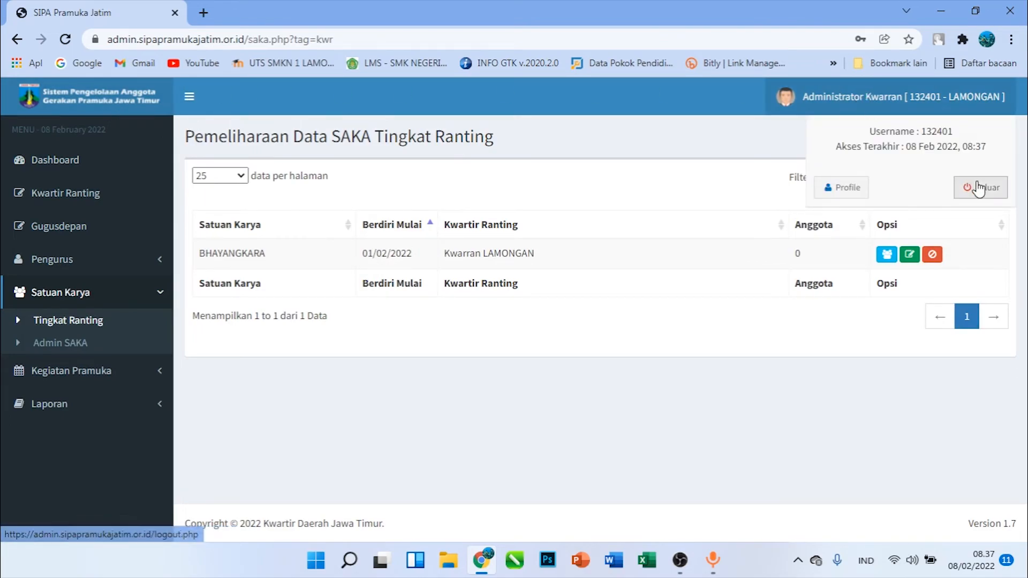
left_click(981, 187)
Try to log in with the copied SAKA admin username and the saved Saka Bhayangkara account password
double_click(445, 251)
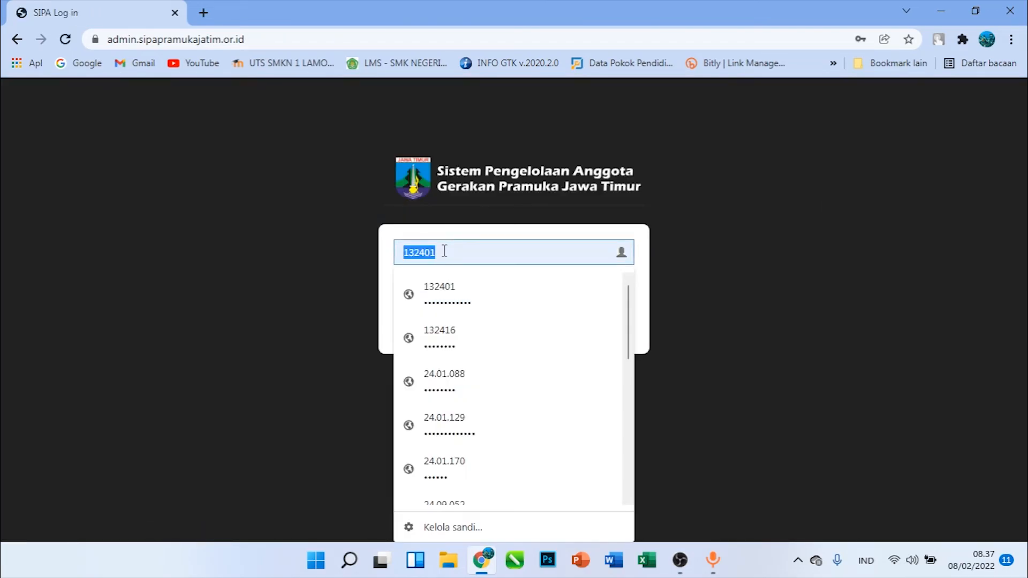
type("sa")
left_click(478, 294)
left_click_drag(504, 252, 345, 249)
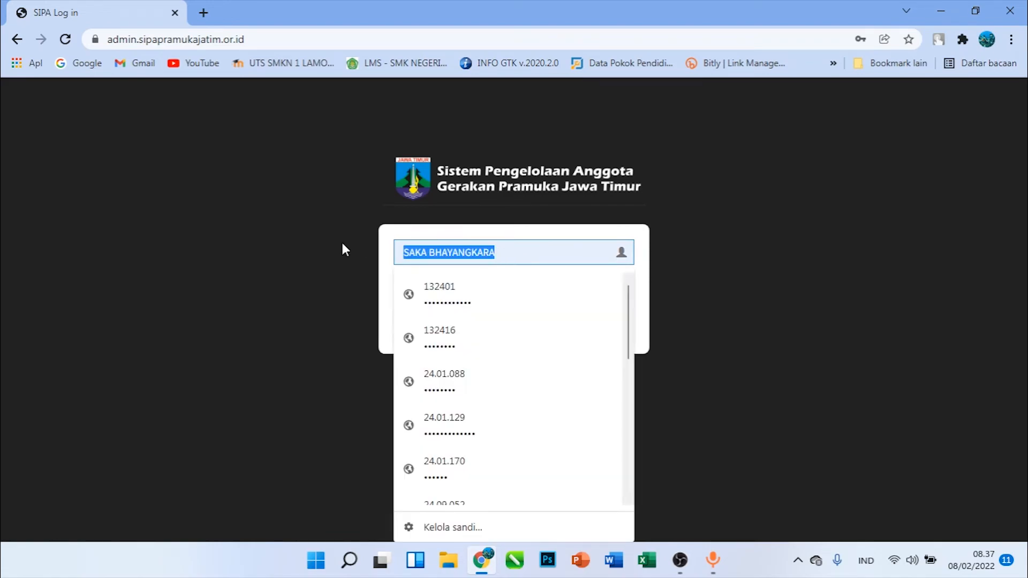
key("ctrl+v")
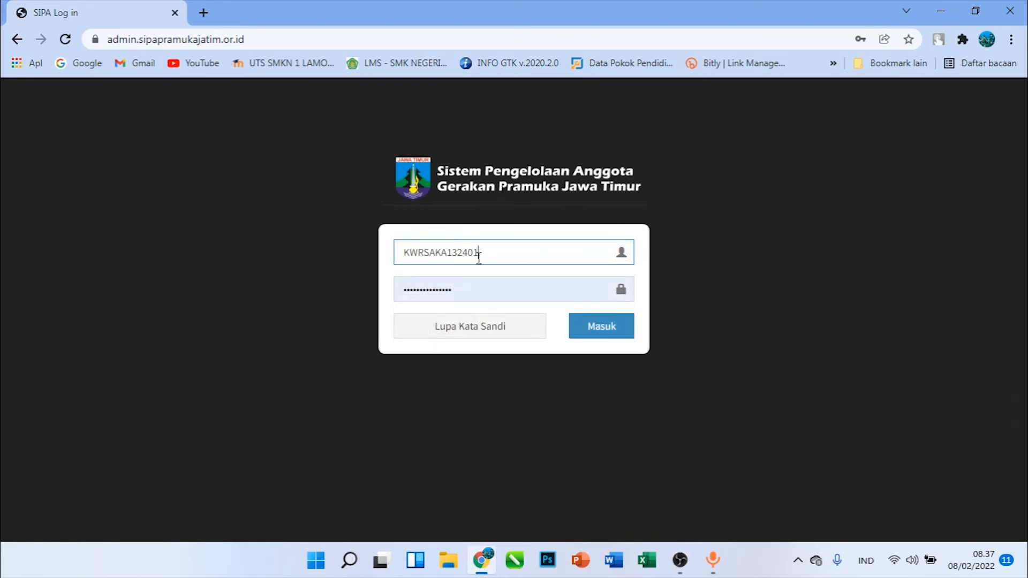
left_click(595, 323)
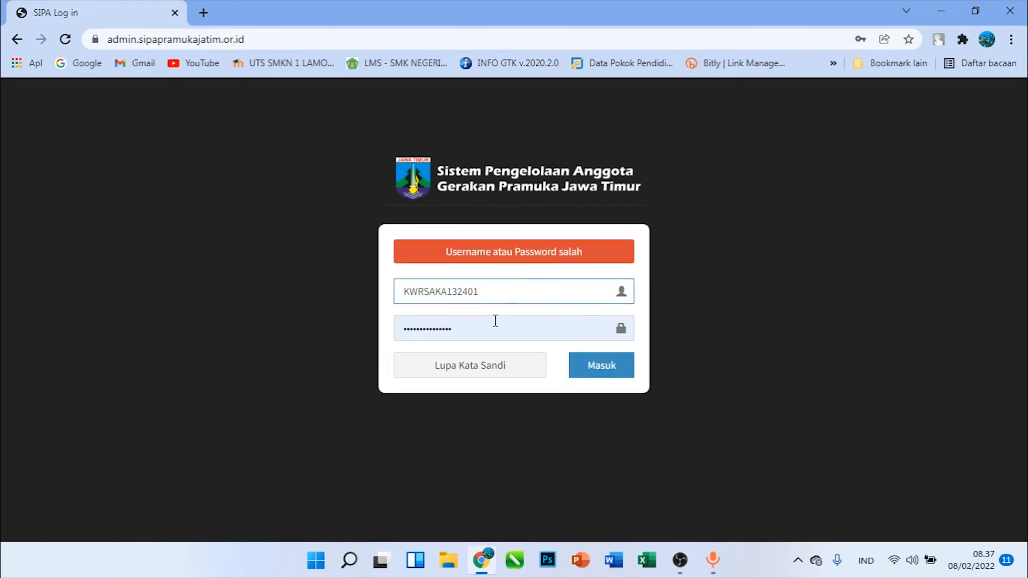
double_click(396, 335)
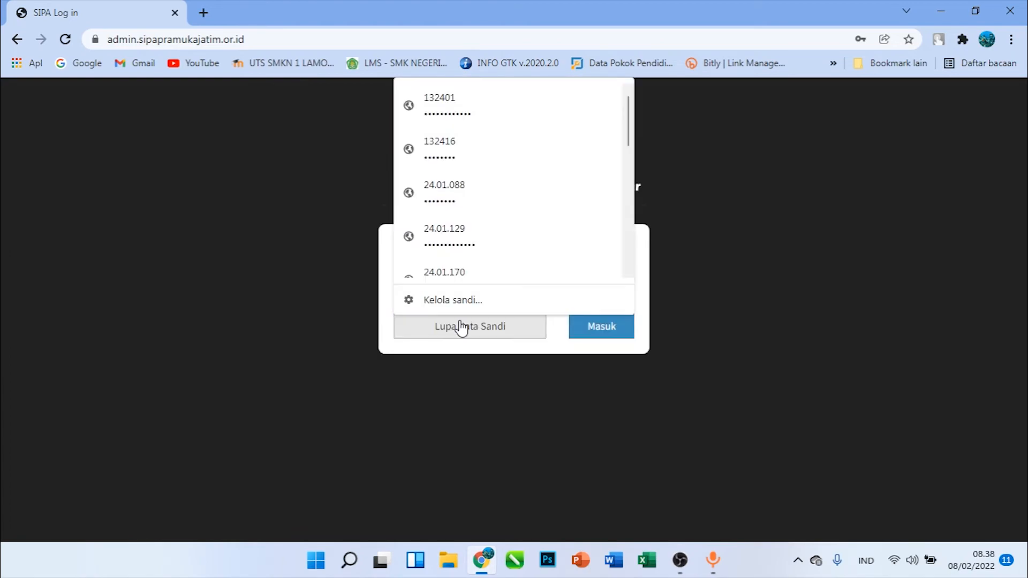
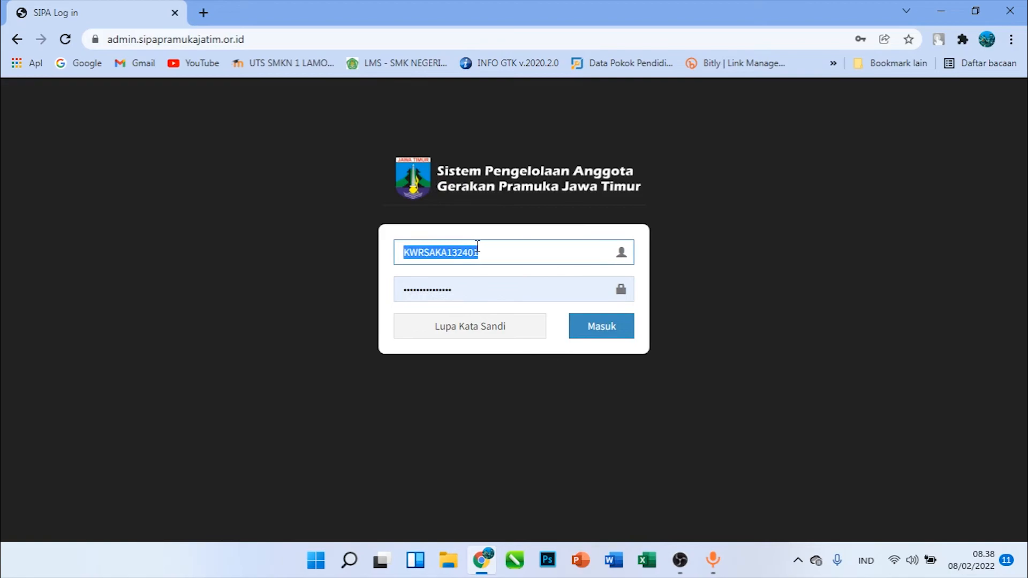
Log back in with the saved Kwarran username and password, and open the Admin SAKA list under Satuan Karya
type("13")
left_click(491, 294)
left_click(593, 329)
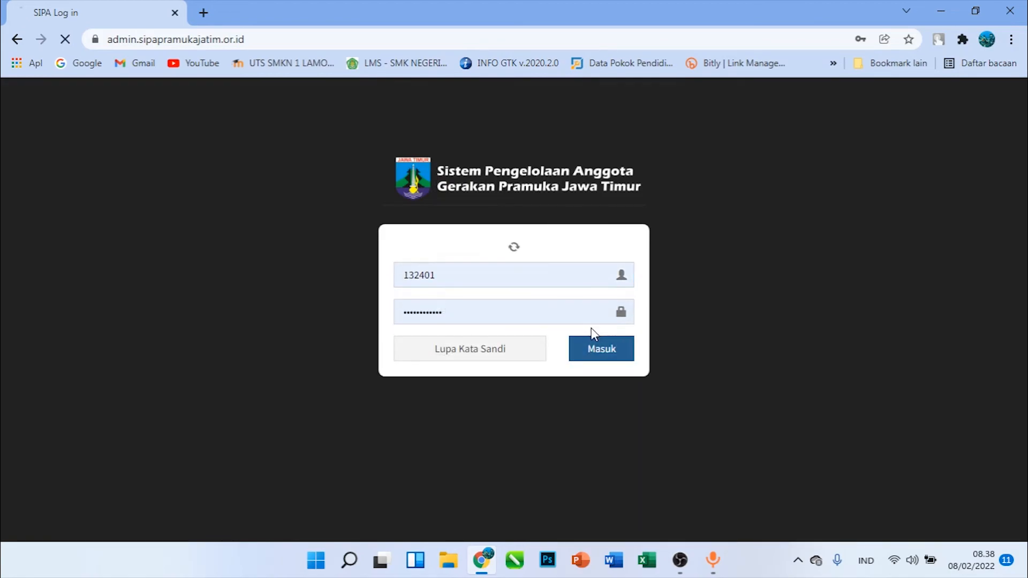
left_click(25, 299)
left_click(69, 342)
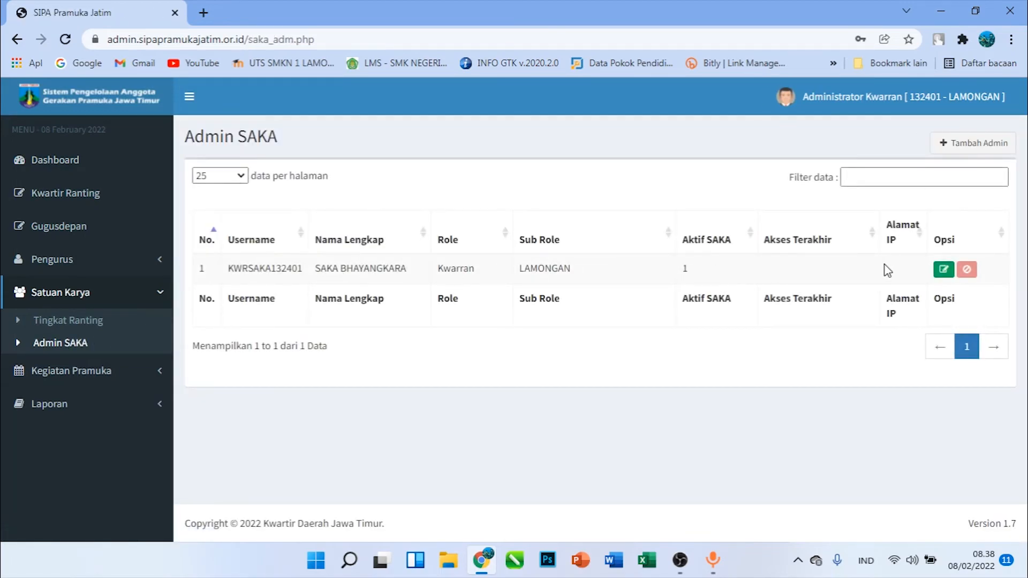
Edit the Saka Bhayangkara admin and try to save a new account password
left_click(942, 269)
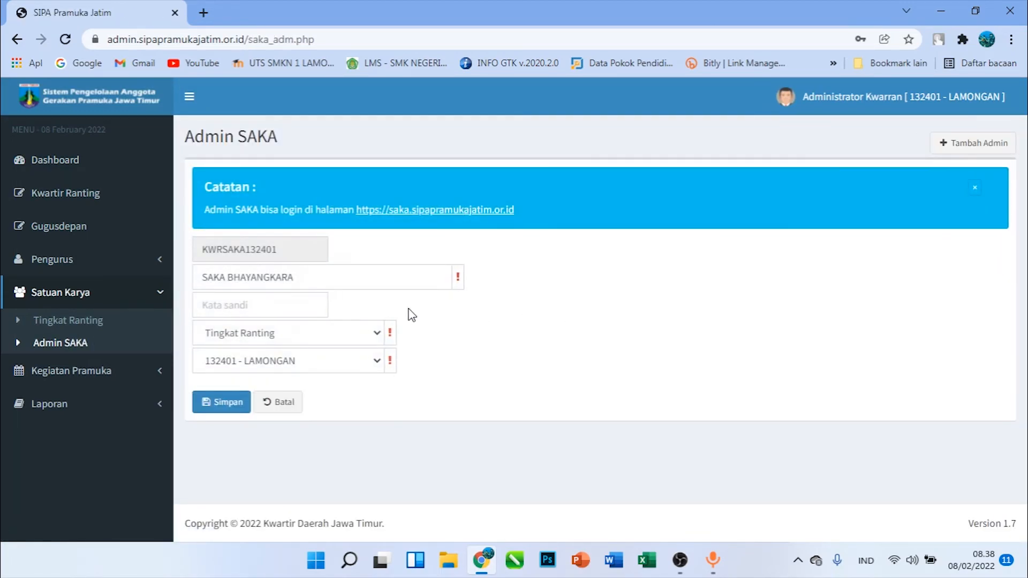
left_click(260, 310)
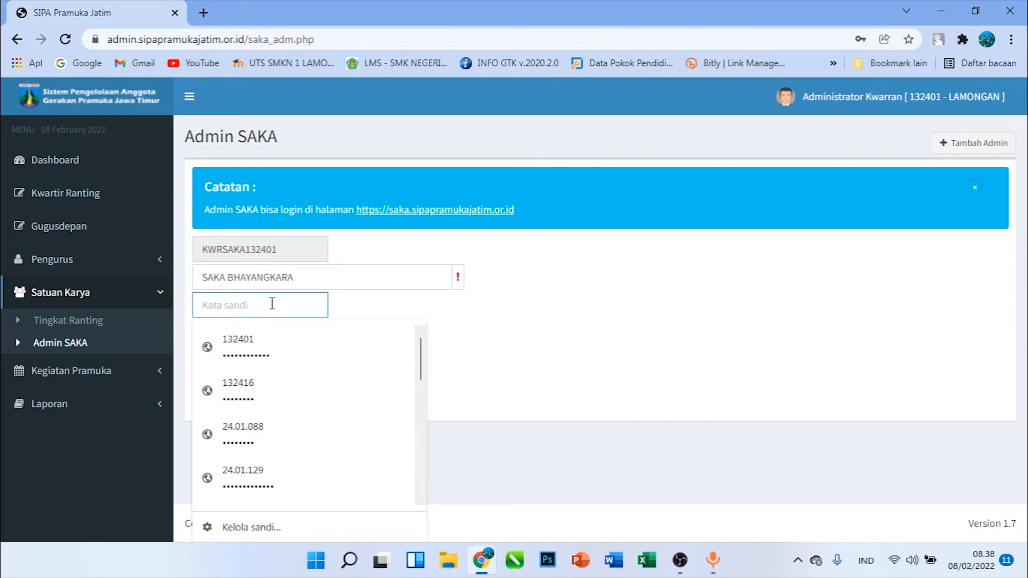
type("••")
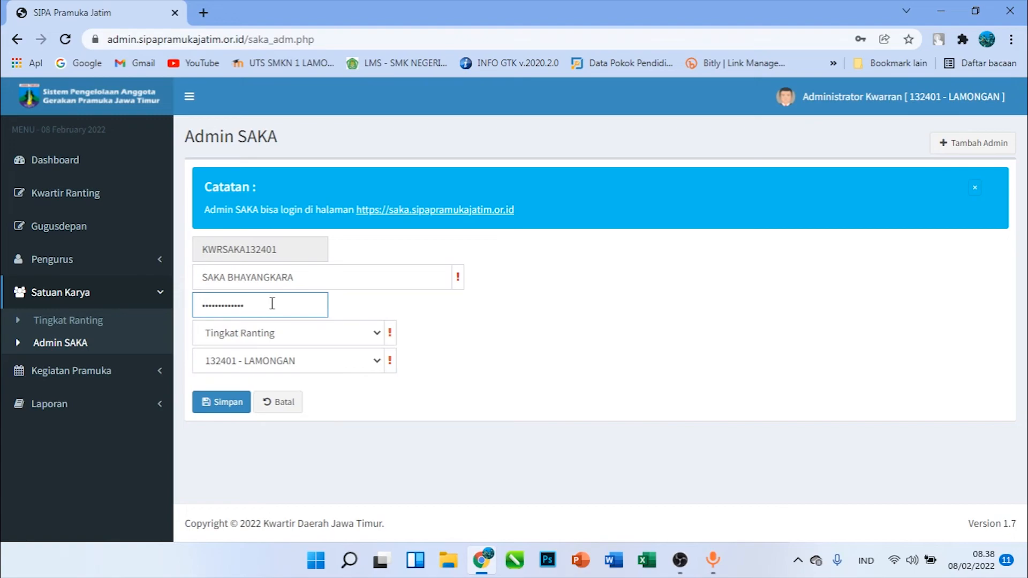
left_click(221, 403)
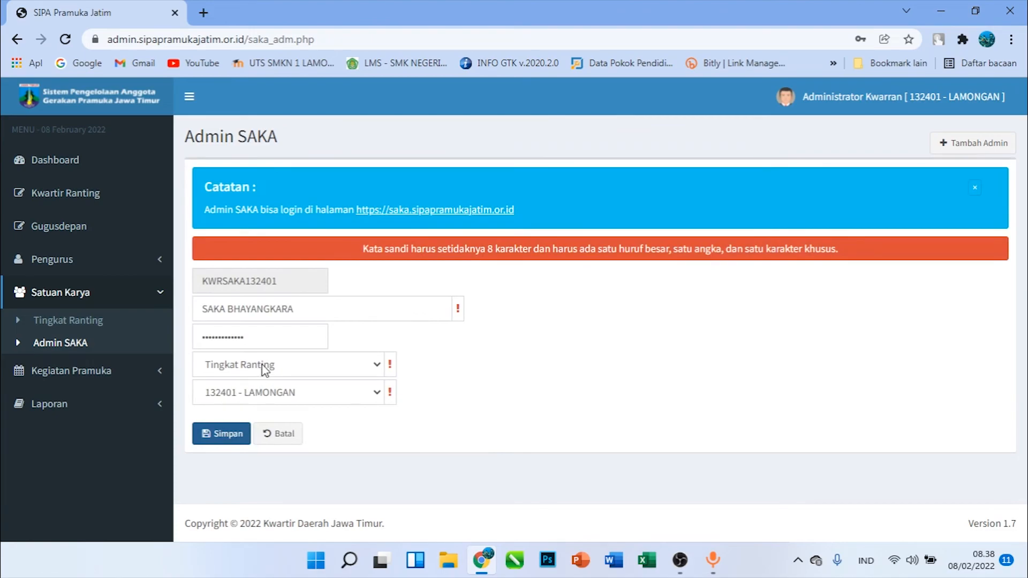
Replace the rejected account password with a different one for the Saka Bhayangkara admin, save it, and store it in the browser
double_click(273, 341)
type("•")
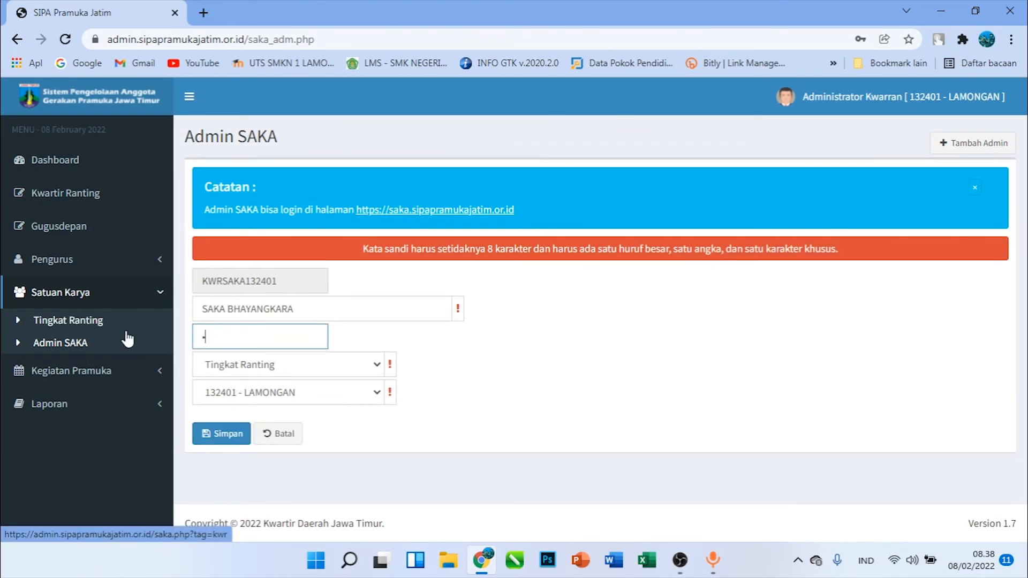
key("BackSpace")
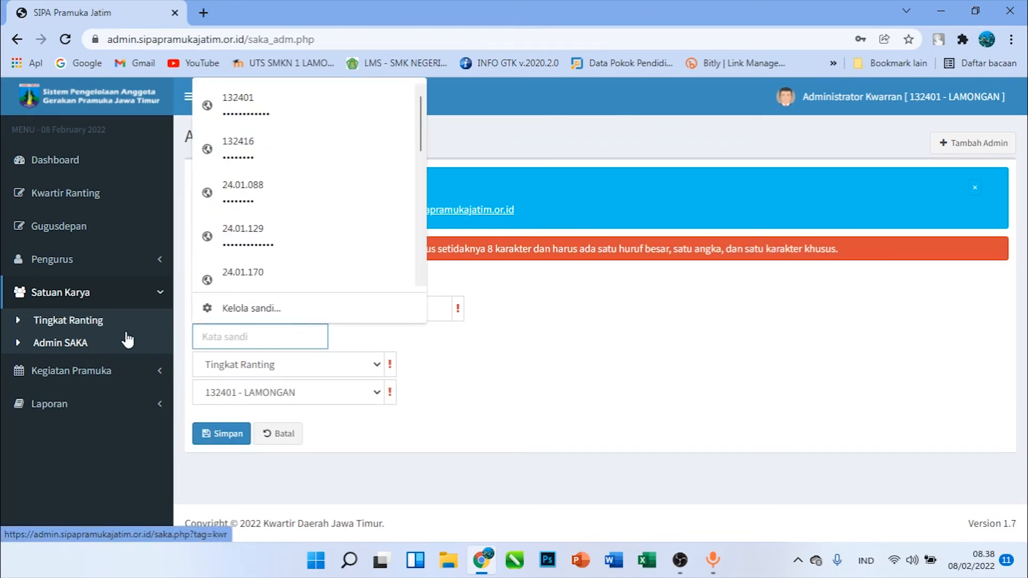
type("•••")
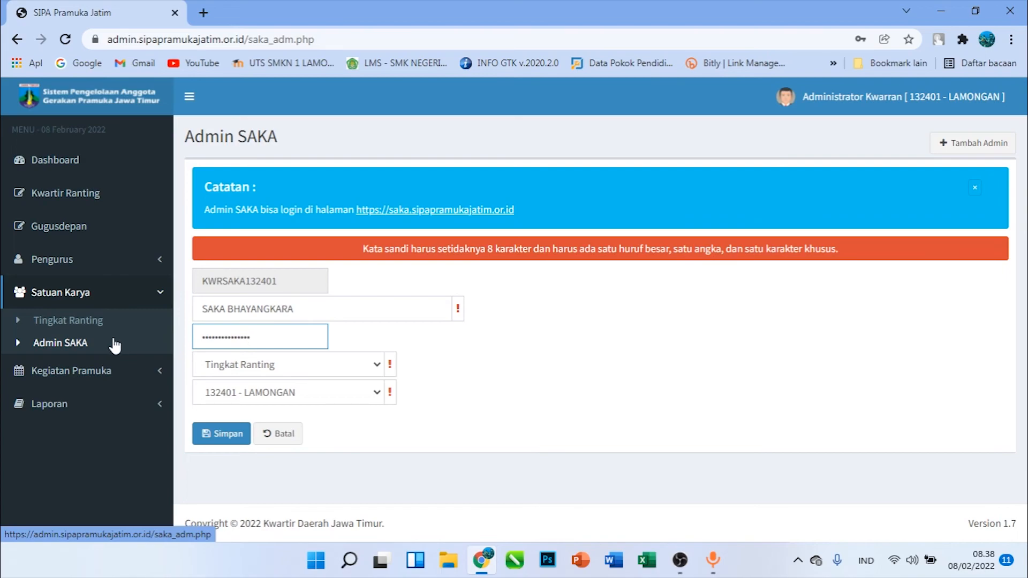
left_click(216, 437)
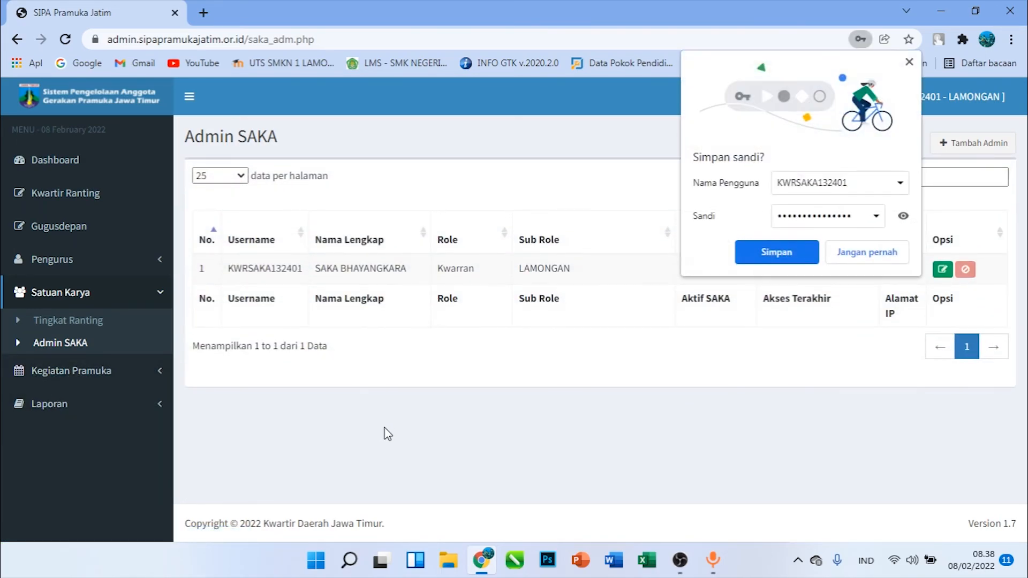
left_click(779, 255)
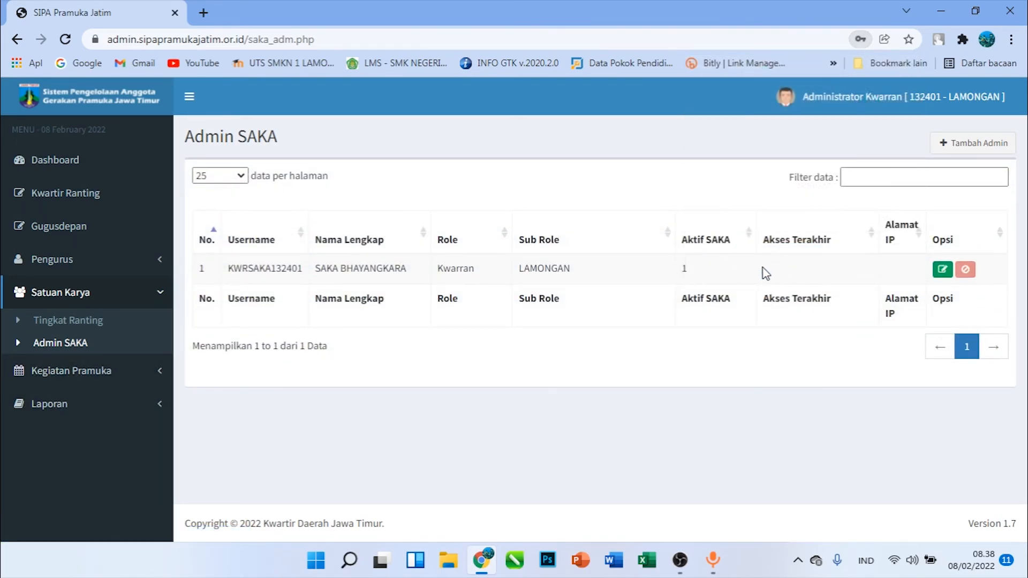
Log out of the Kwarran account and try to log in with the prefilled SAKA admin credentials
left_click(916, 114)
left_click(977, 187)
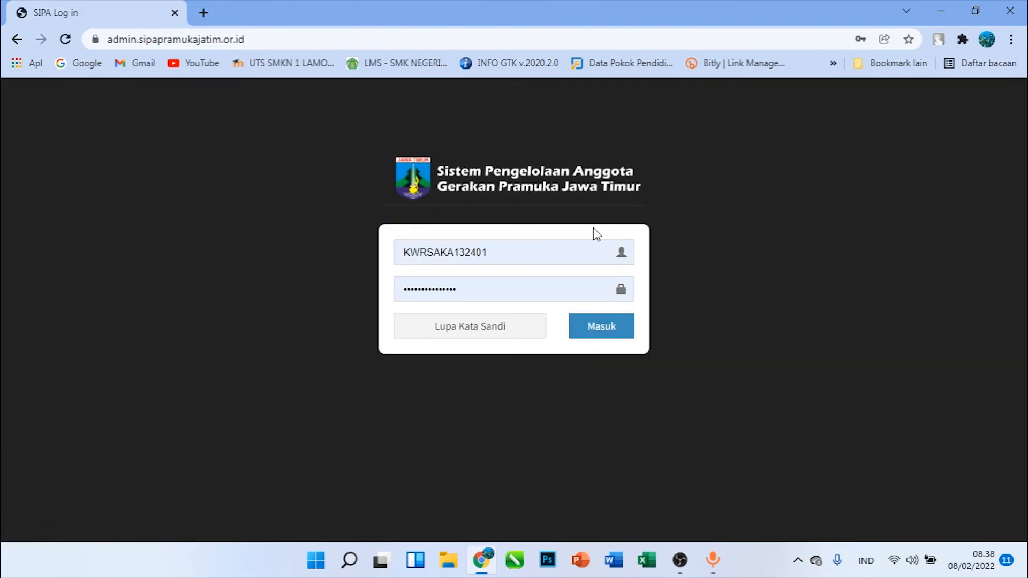
left_click(612, 327)
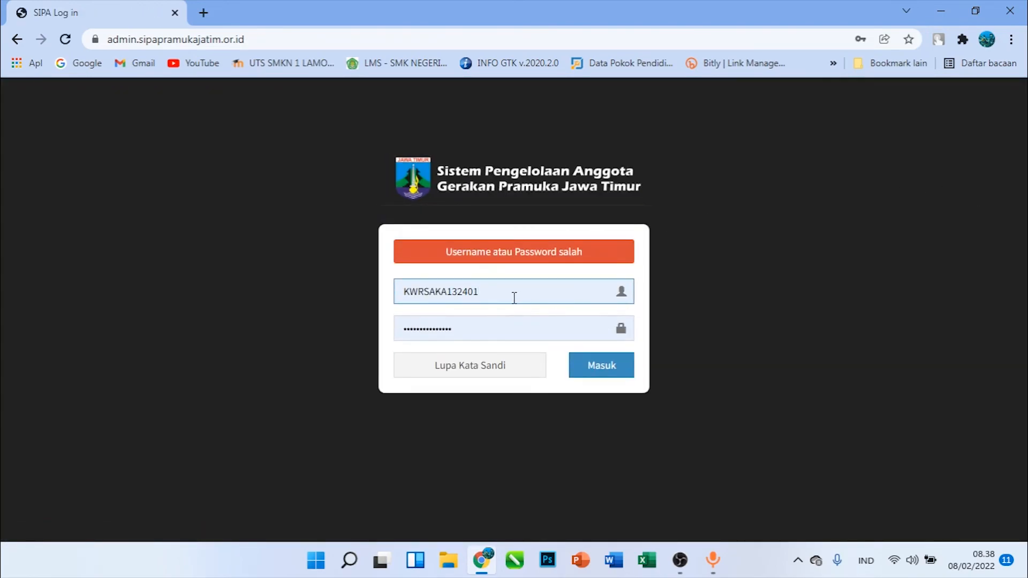
left_click(492, 320)
left_click(497, 119)
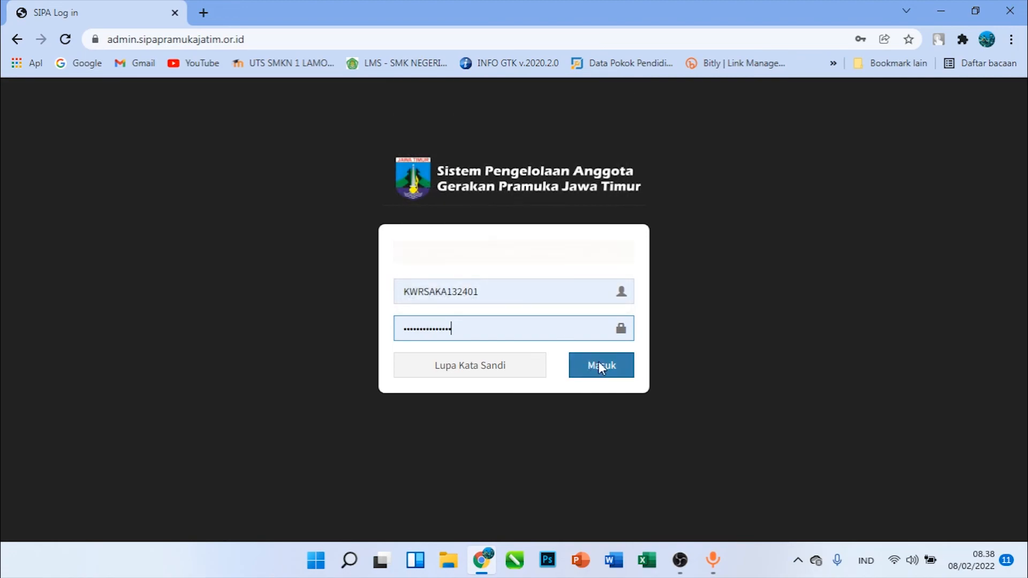
left_click(610, 335)
Re-enter the SAKA admin's account password by hand and retry the login twice
left_click_drag(486, 319, 313, 322)
type("••••••")
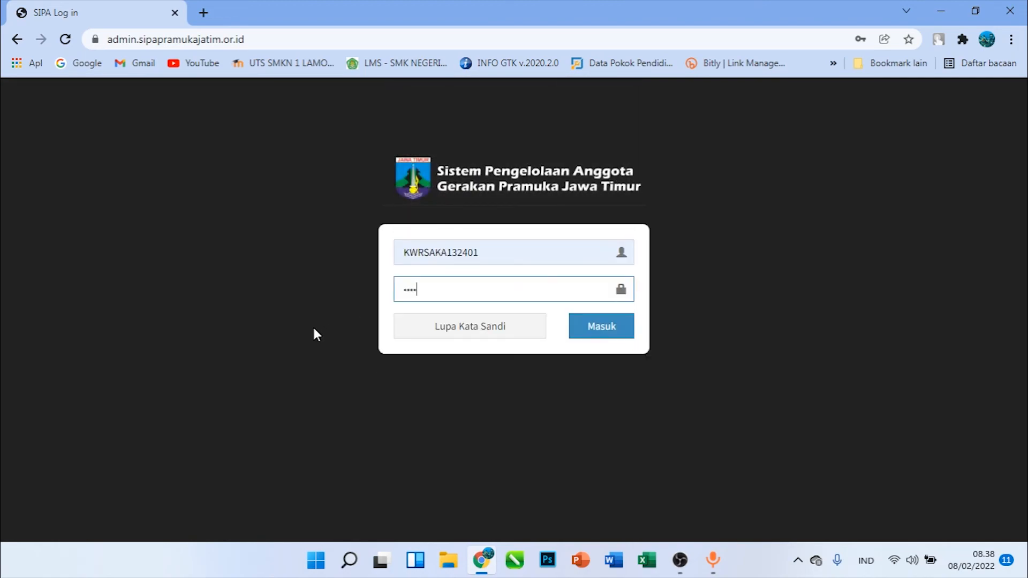
type("•••••••••")
key("Return")
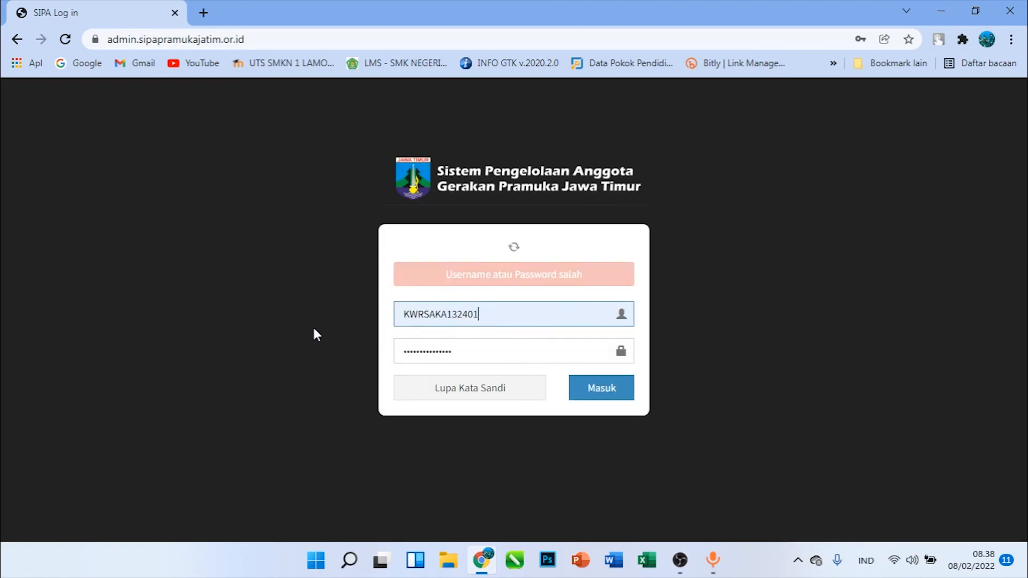
key("Tab")
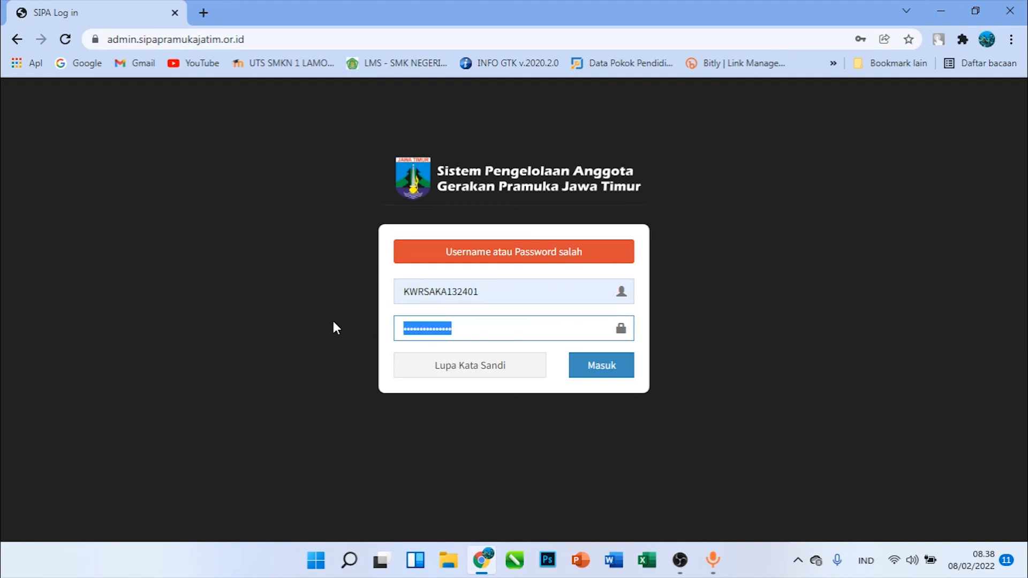
type("••••••")
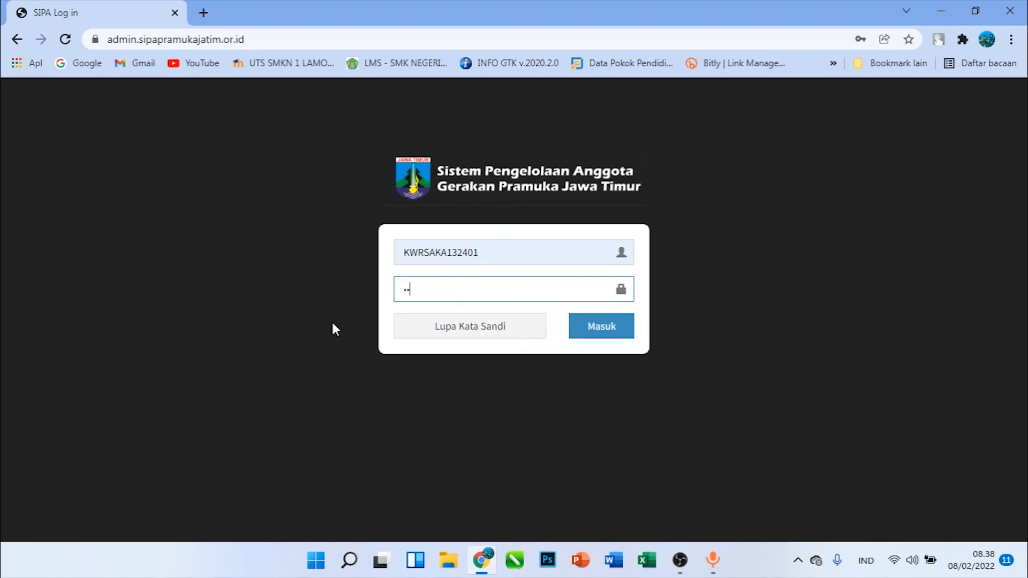
type("••••••••••")
key("Return")
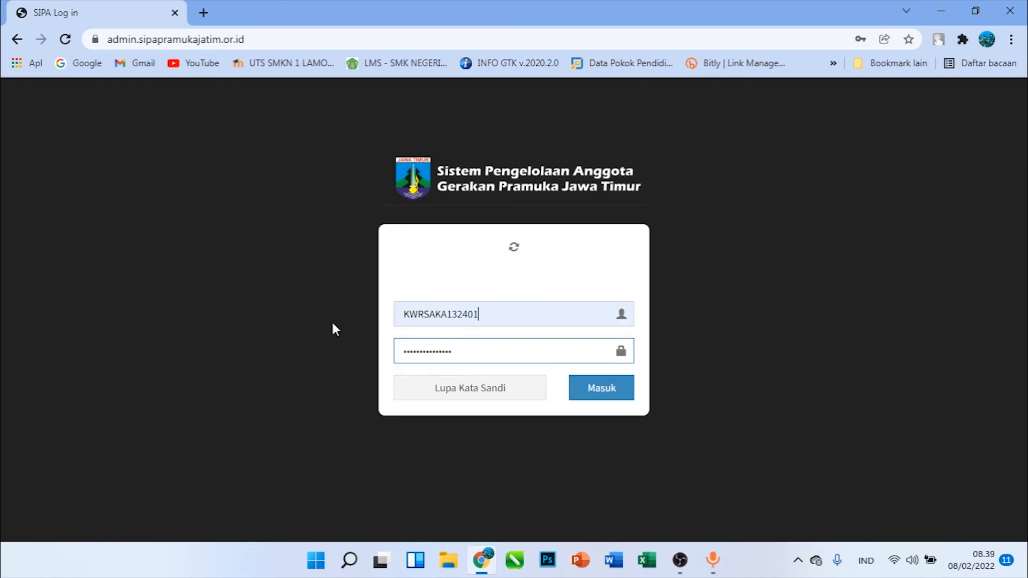
Switch to the saved Kwarran username and password, log in, and reopen the Admin SAKA list
double_click(500, 292)
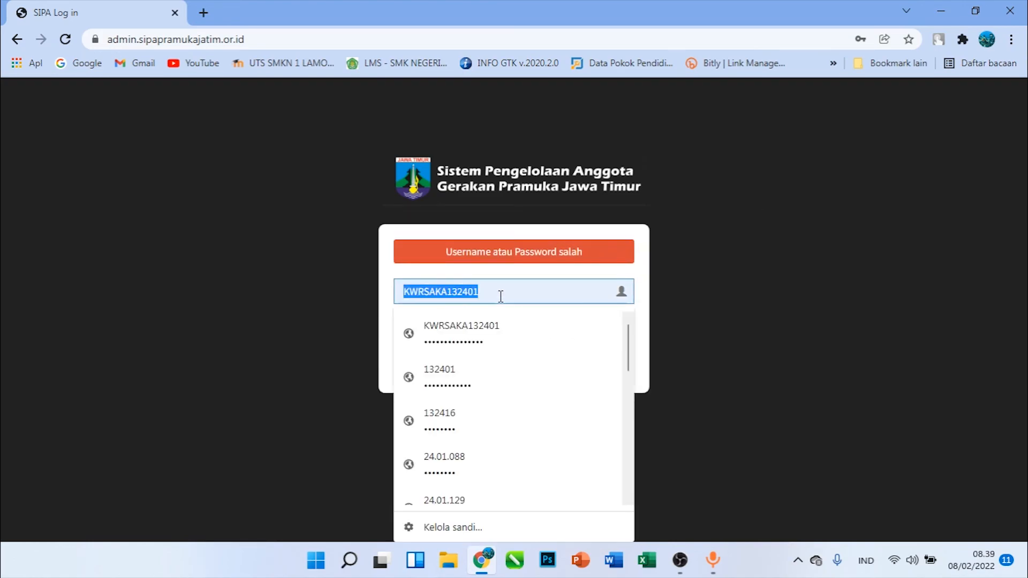
left_click(464, 385)
left_click(601, 326)
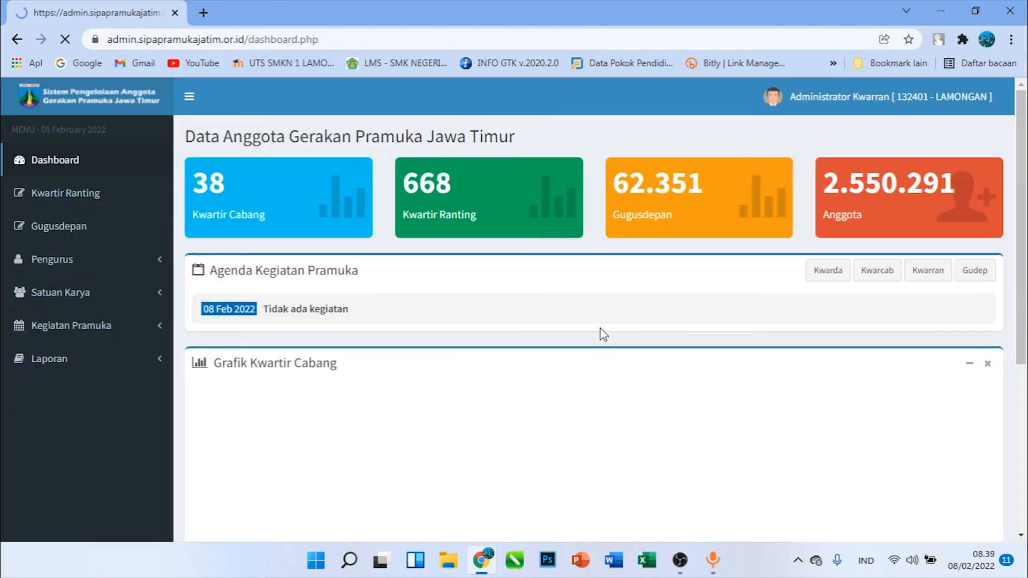
left_click(910, 105)
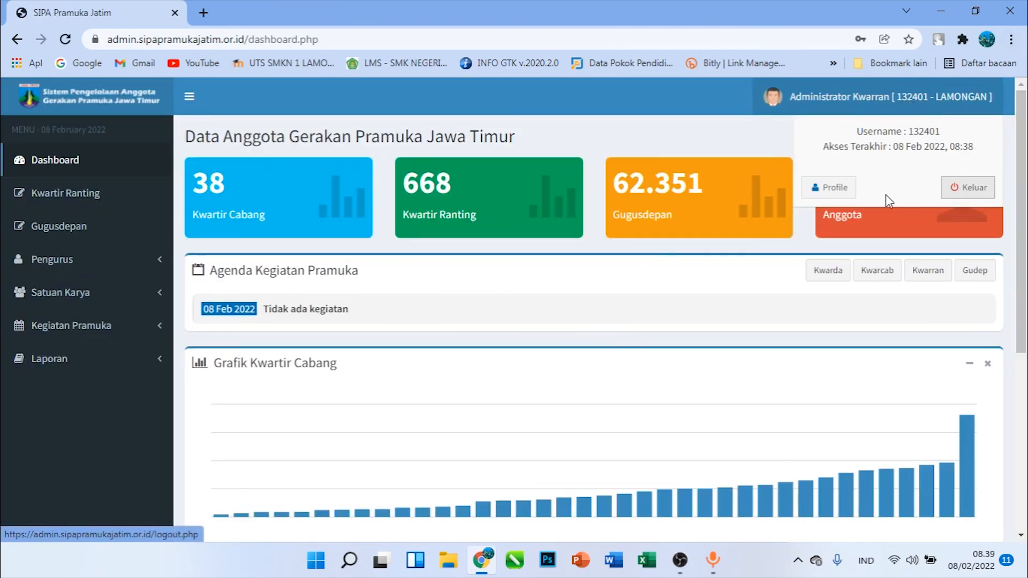
left_click(61, 300)
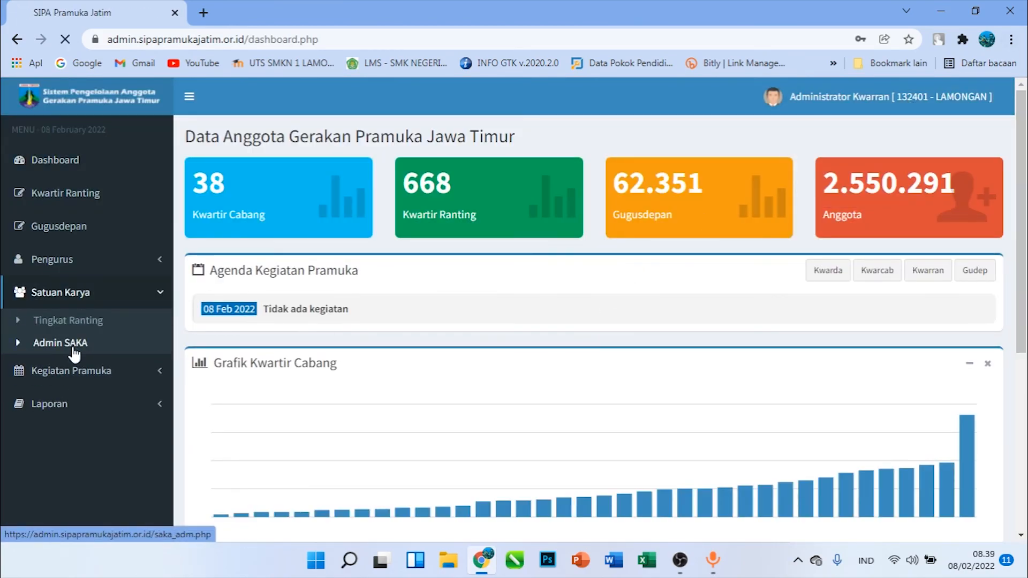
left_click(74, 354)
Set another new account password for the Saka Bhayangkara admin, save it, and update the password stored in the browser
left_click(944, 269)
left_click(298, 309)
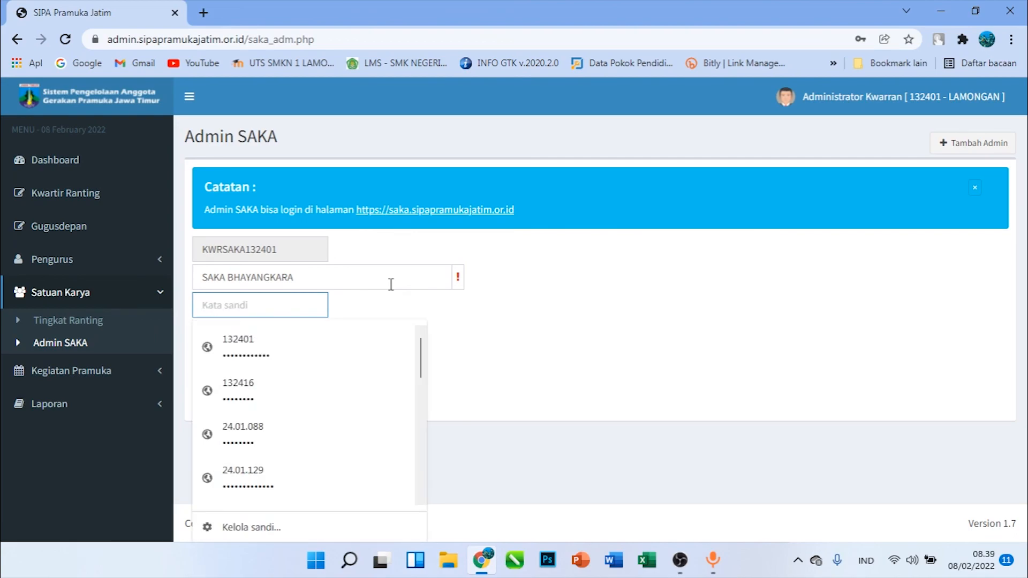
type("•")
key("BackSpace")
type("•")
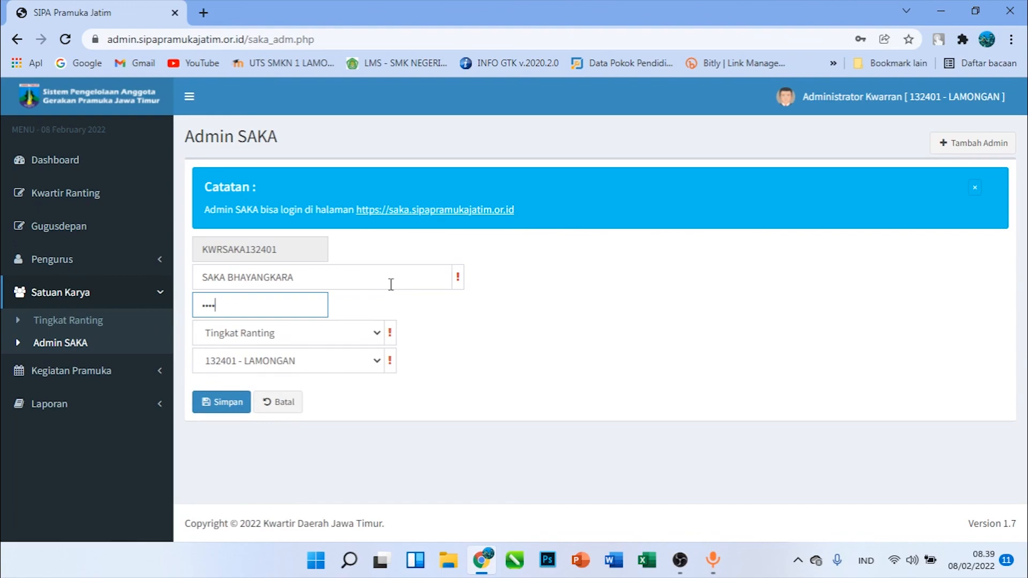
type("•••••")
left_click(217, 407)
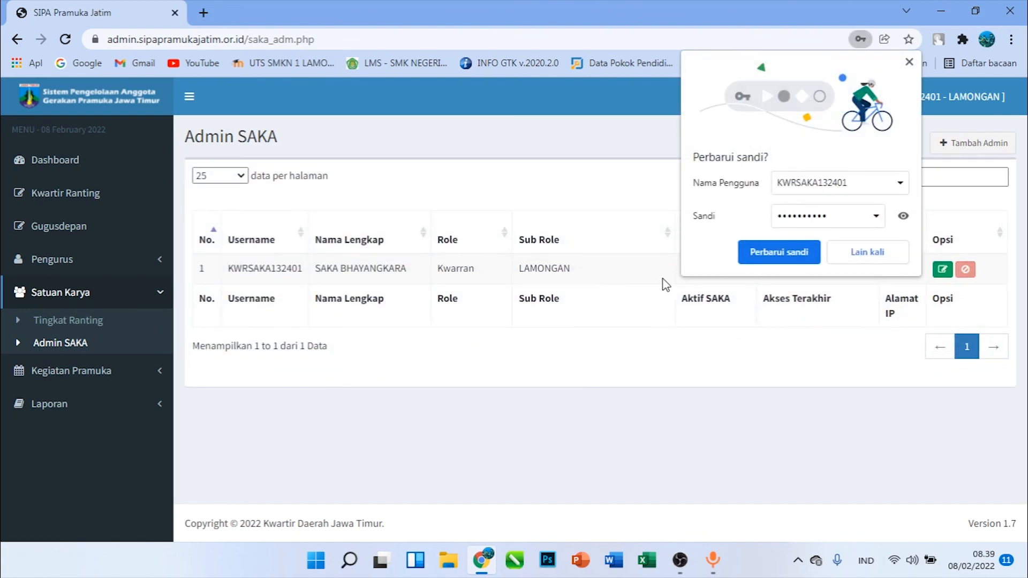
left_click(759, 261)
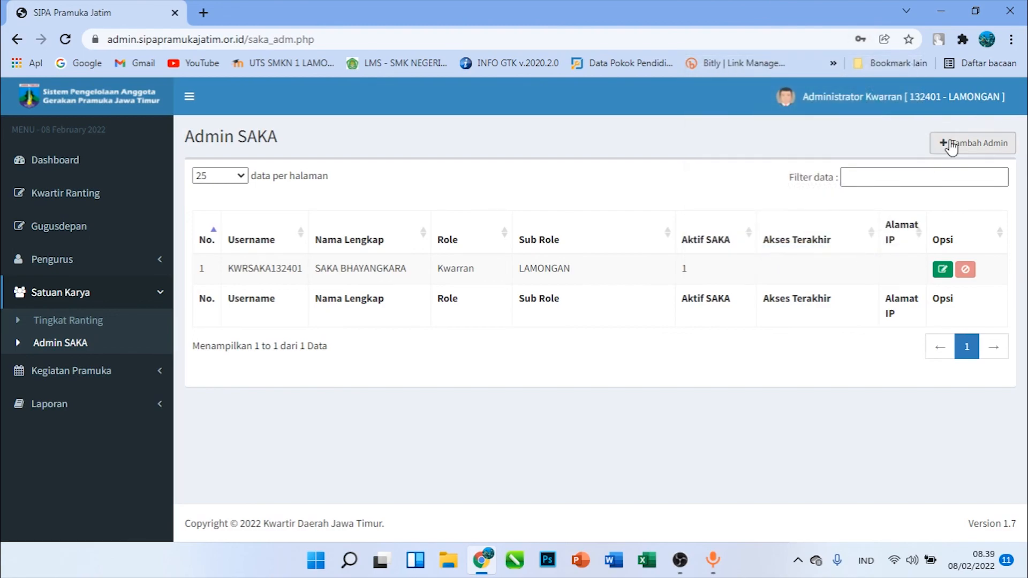
Log out of the Kwarran account and try logging in as the SAKA admin with the updated saved credentials
left_click(905, 97)
left_click(975, 186)
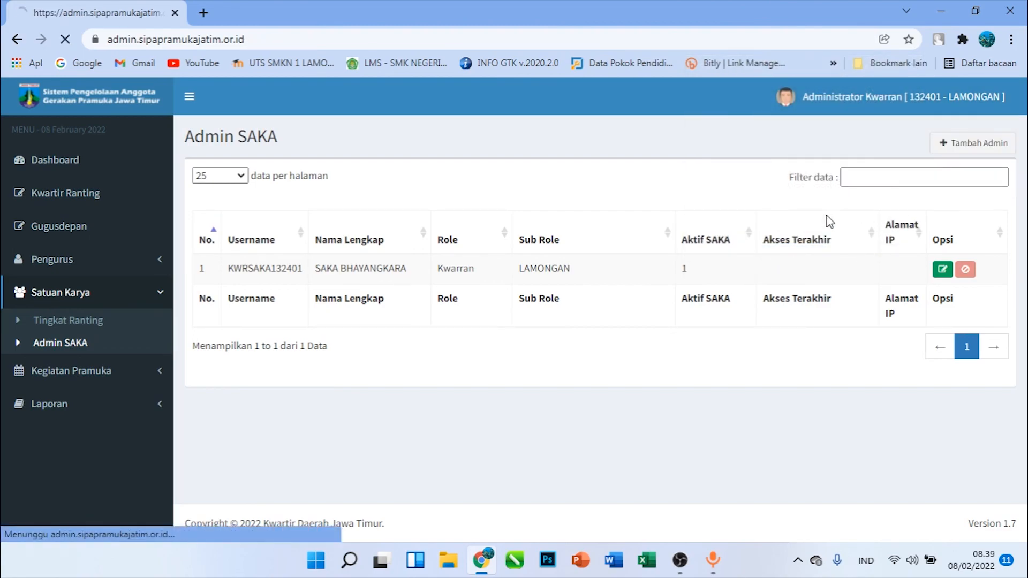
double_click(548, 255)
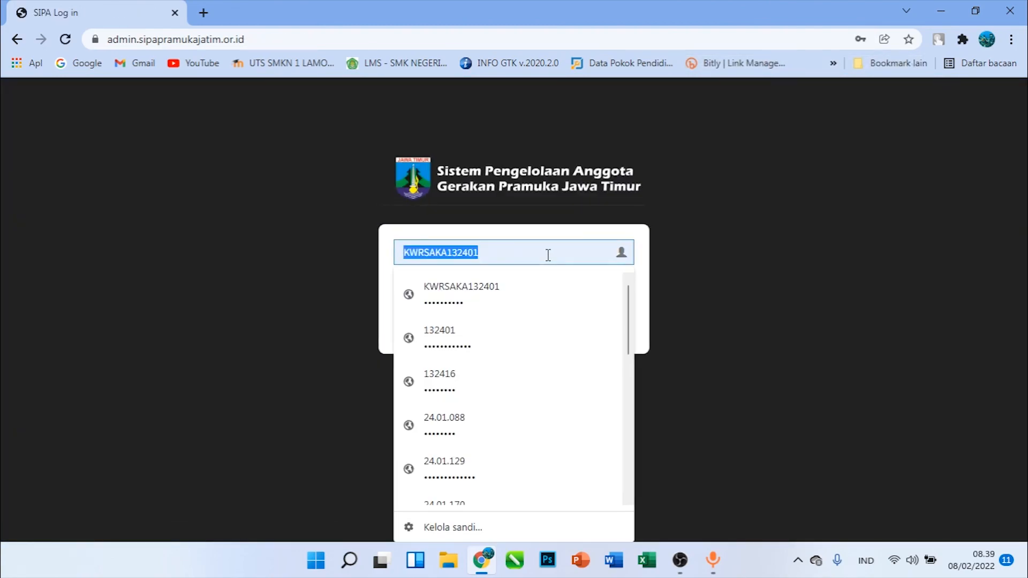
left_click(659, 245)
left_click(593, 329)
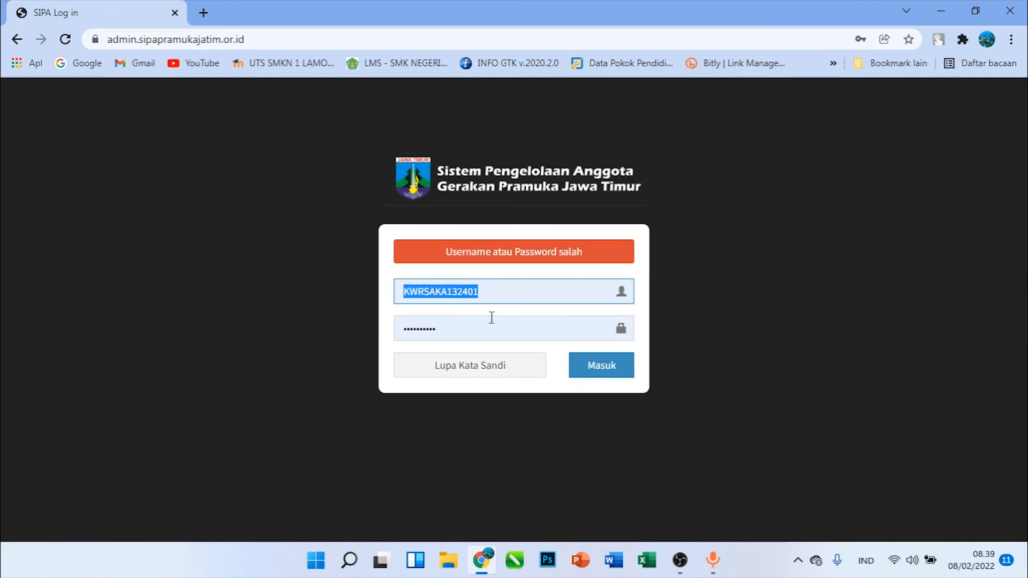
double_click(464, 333)
left_click(603, 374)
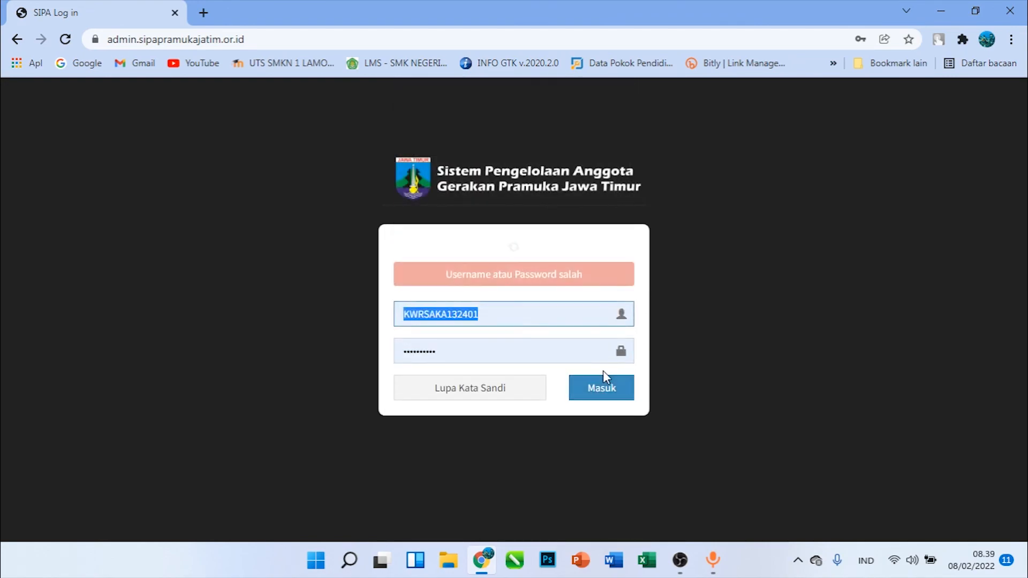